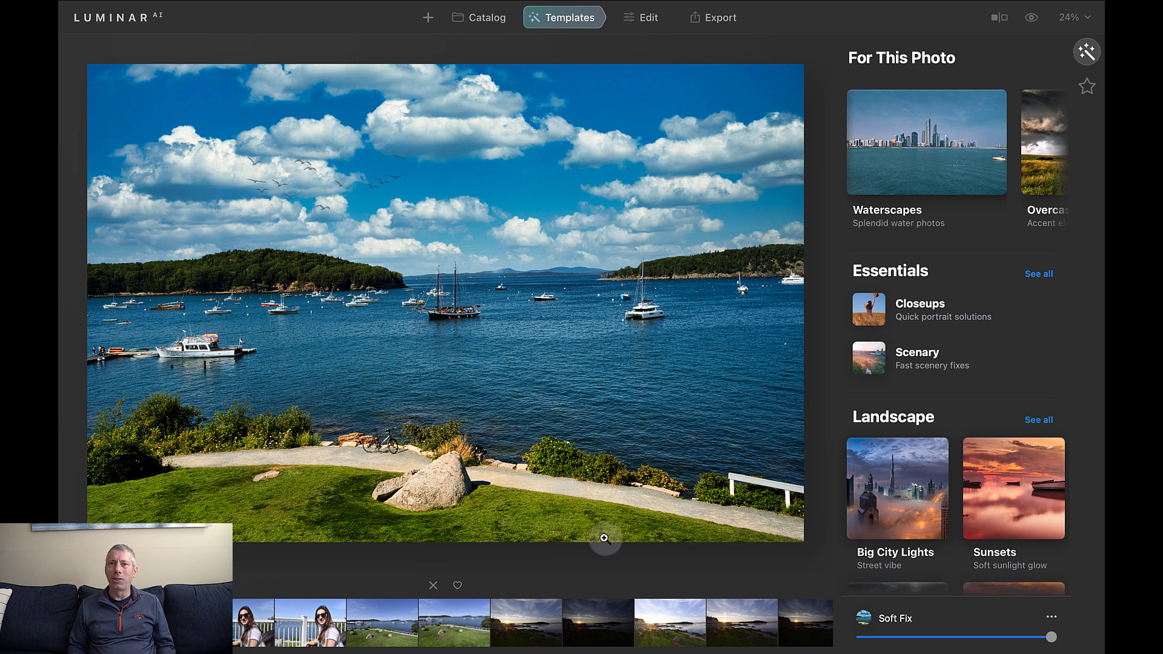
# Step: Add the Stonybrook folder from Pictures to the catalog
pyautogui.click(477, 16)
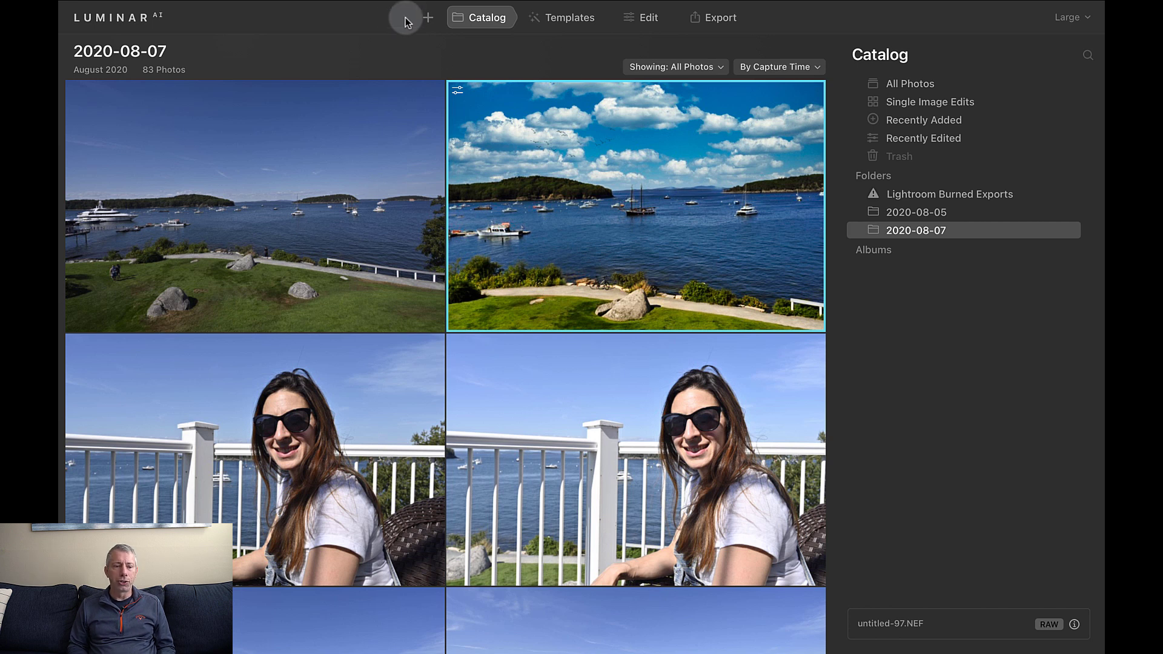
pyautogui.moveTo(404, 10)
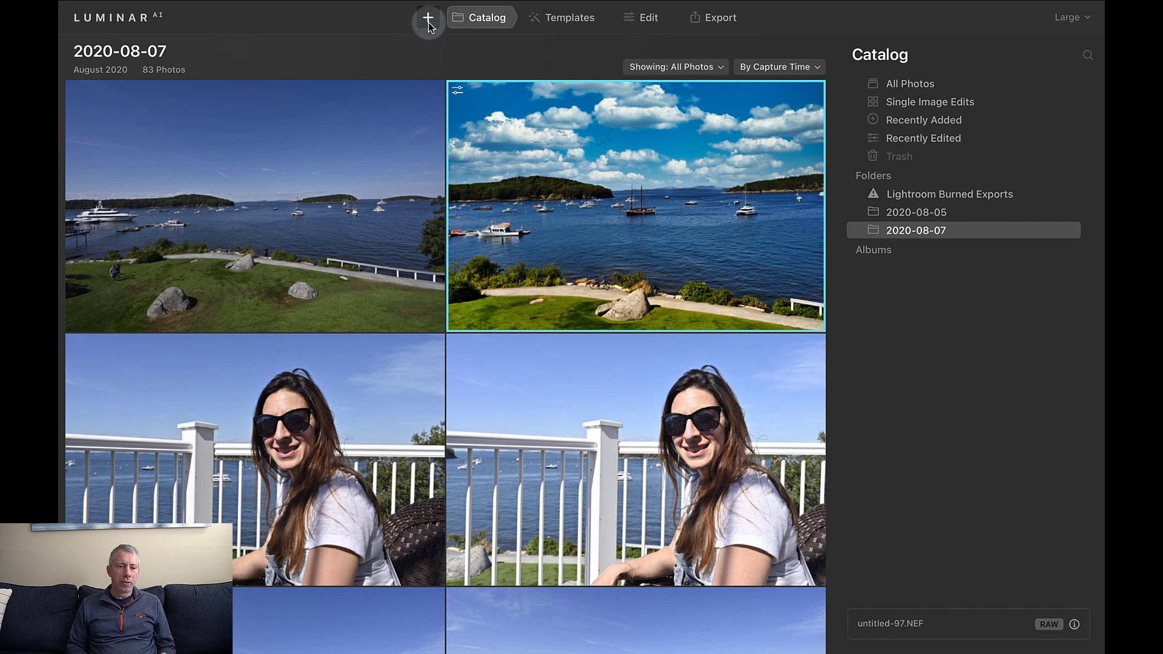
pyautogui.click(428, 23)
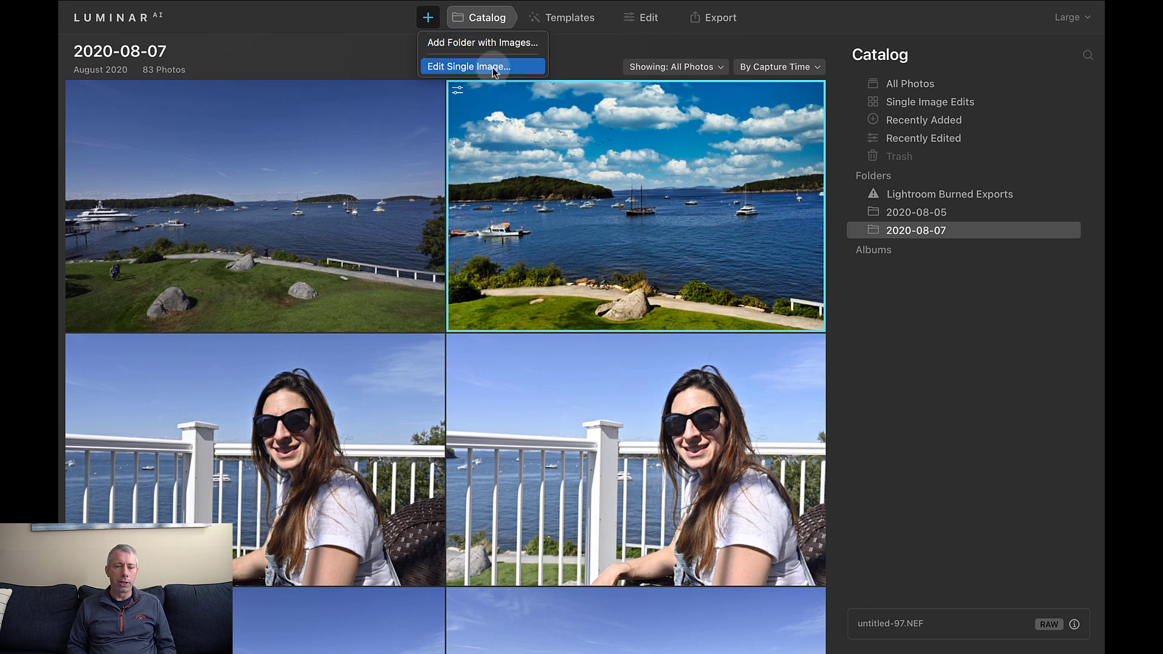
pyautogui.click(494, 45)
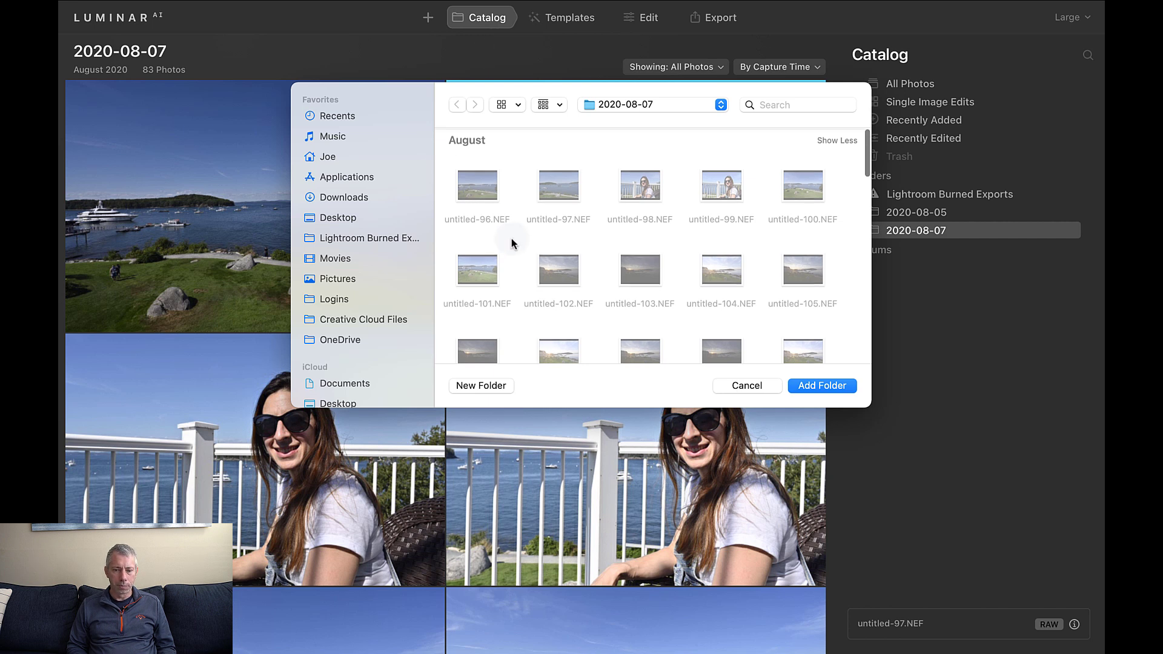
pyautogui.click(719, 106)
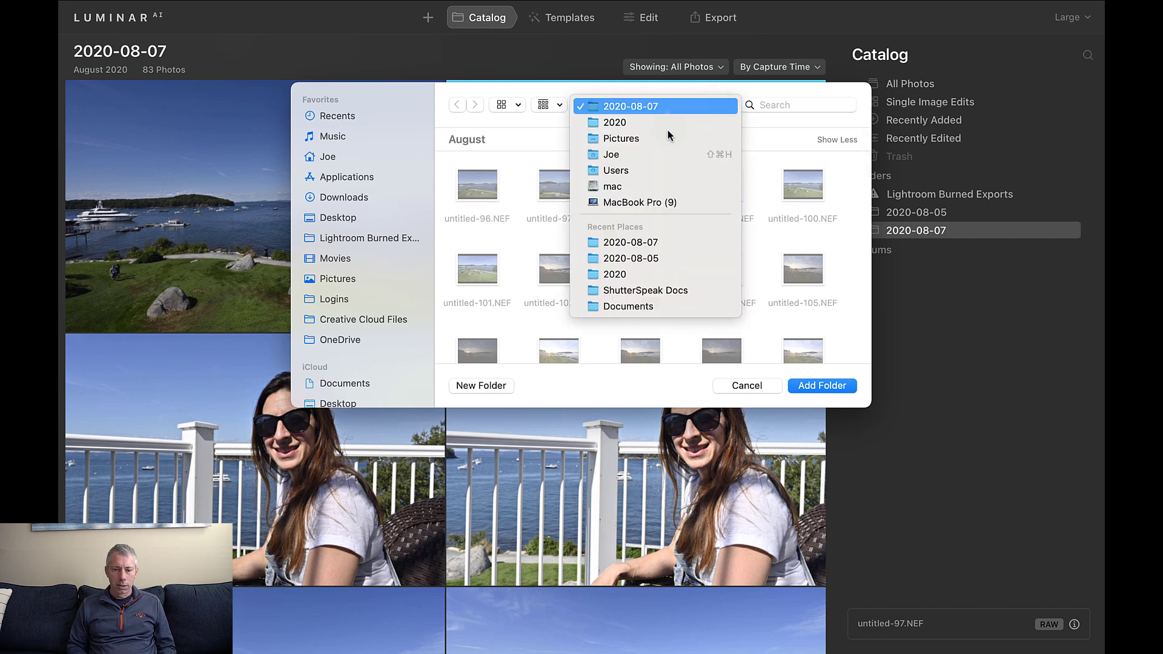
pyautogui.click(646, 142)
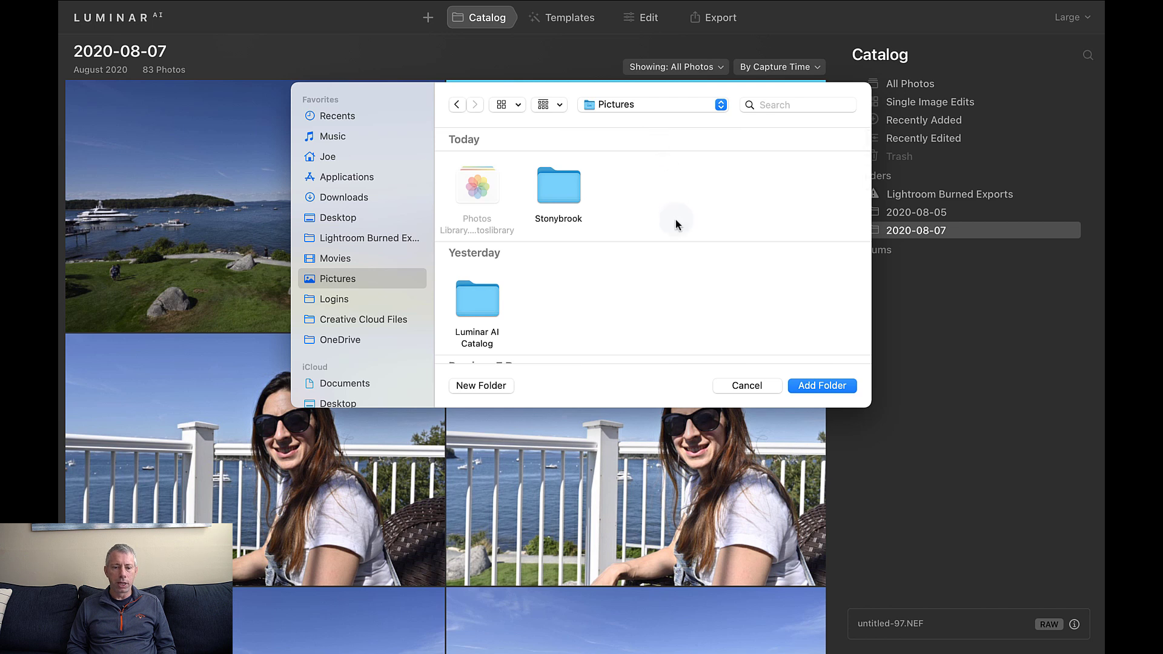
pyautogui.click(563, 190)
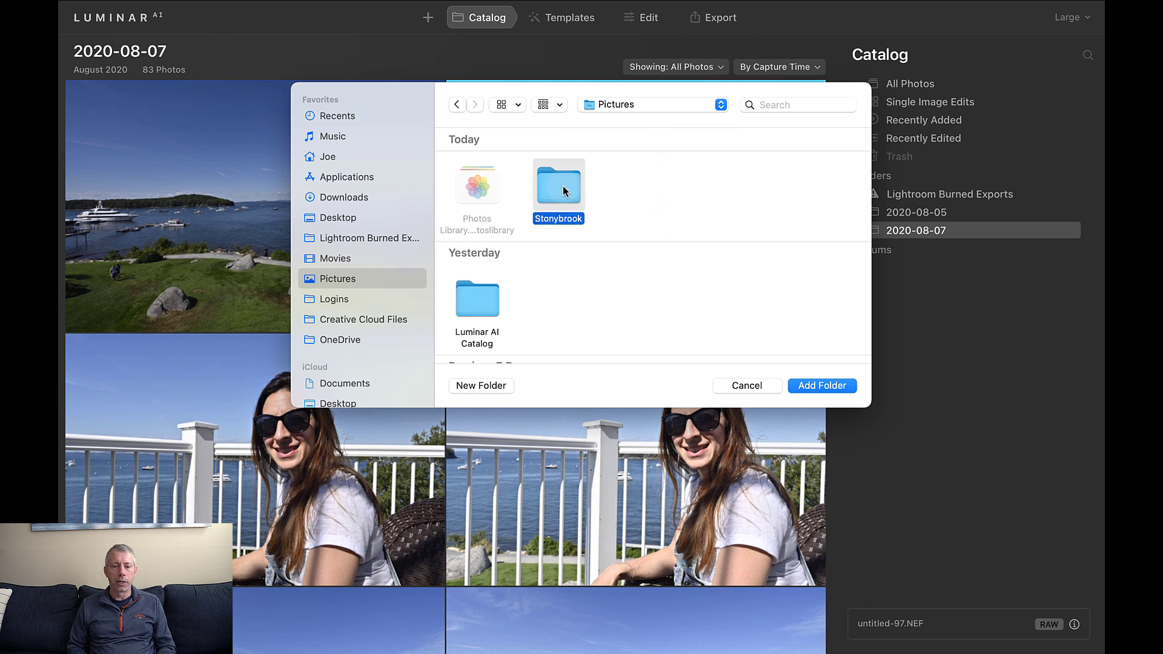
pyautogui.click(828, 389)
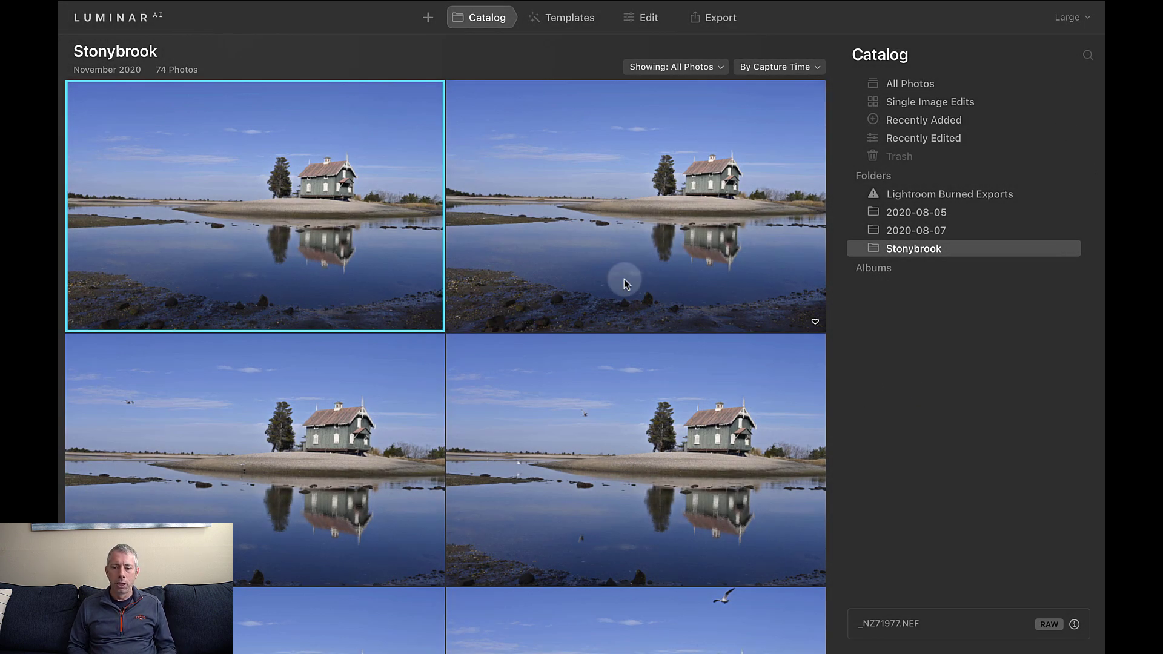
# Step: Look through all the photos in the Stonybrook folder
pyautogui.scroll(-5, 624, 279)
pyautogui.scroll(-3, 624, 282)
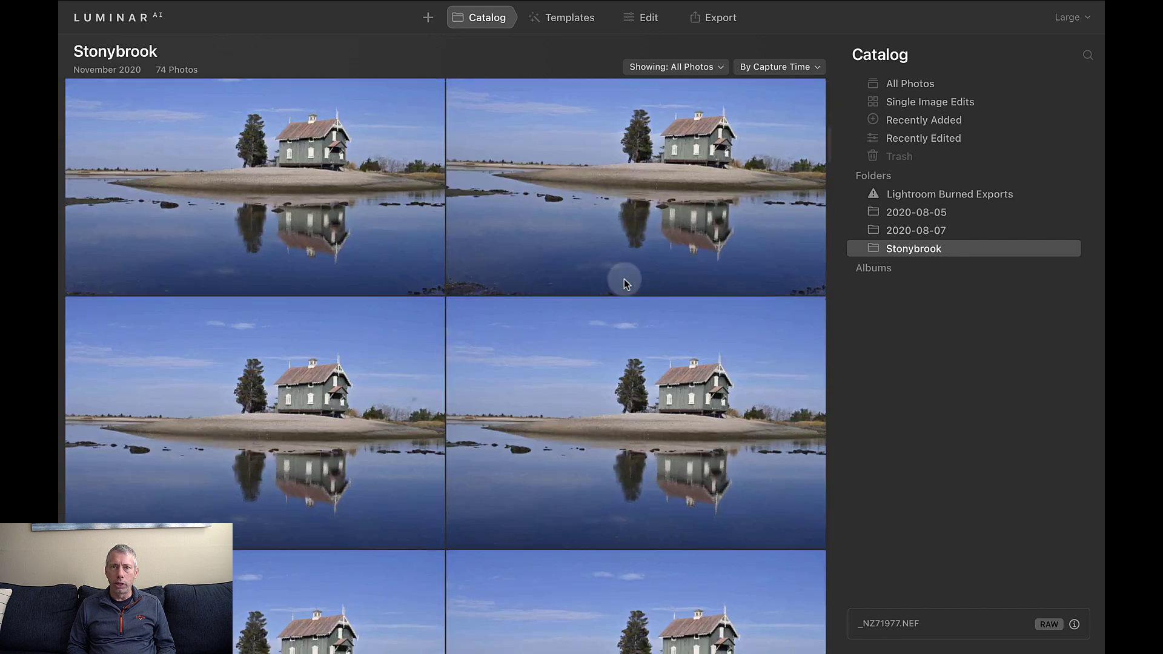
pyautogui.scroll(-5, 626, 283)
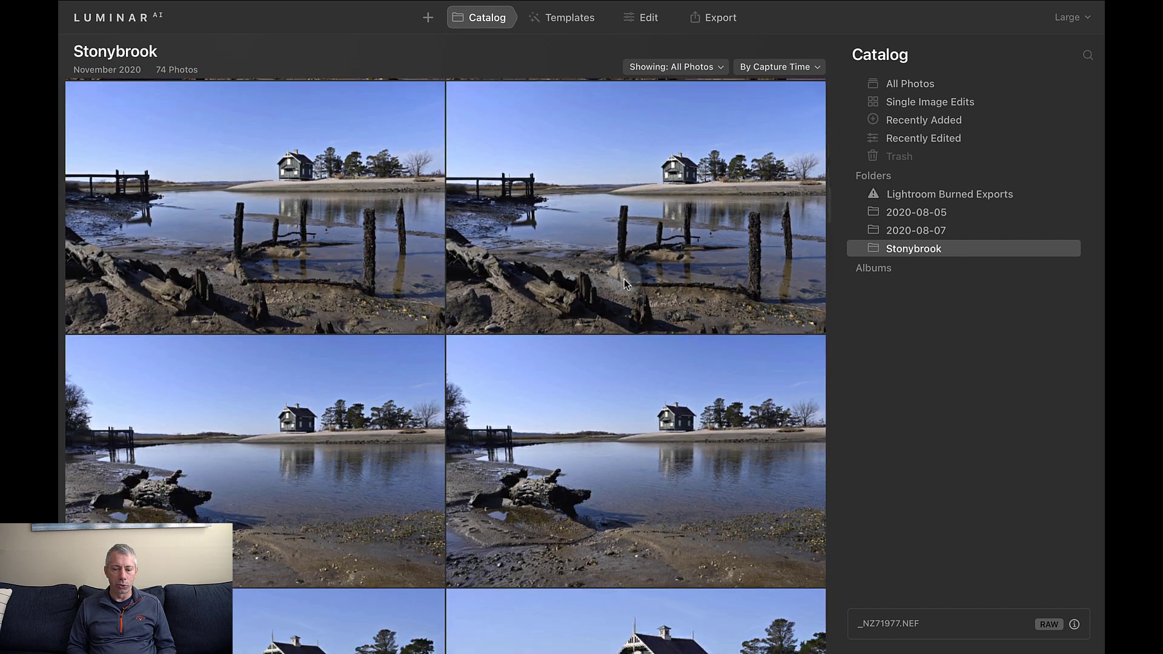
pyautogui.scroll(-5, 626, 283)
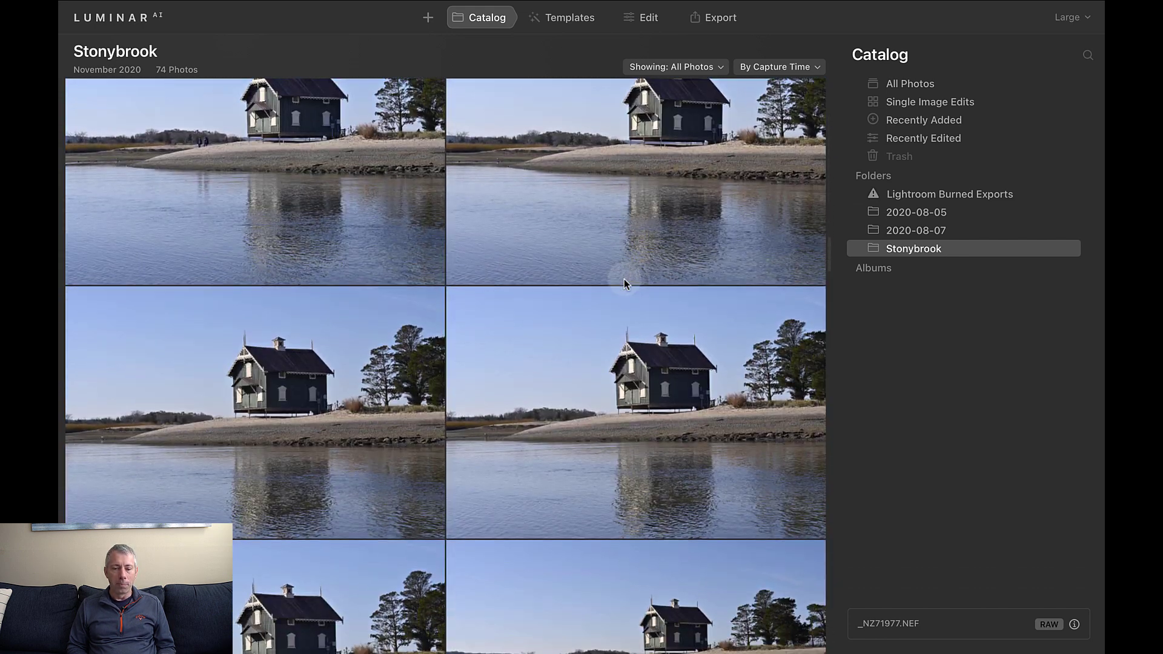
pyautogui.scroll(-5, 626, 283)
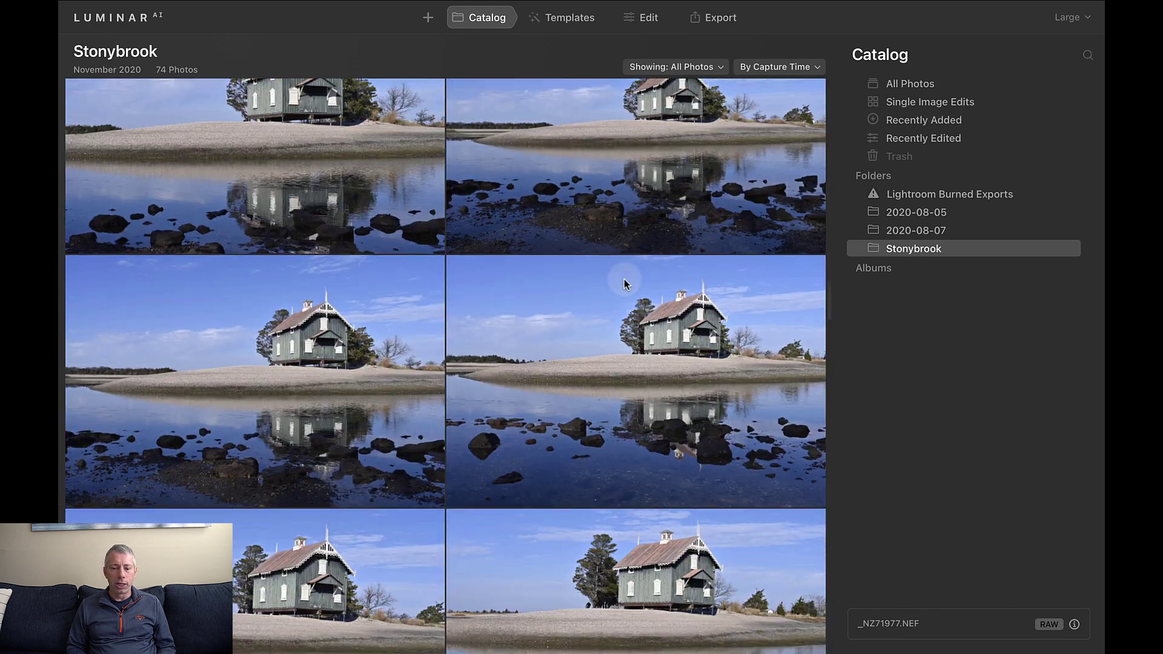
pyautogui.scroll(-5, 624, 282)
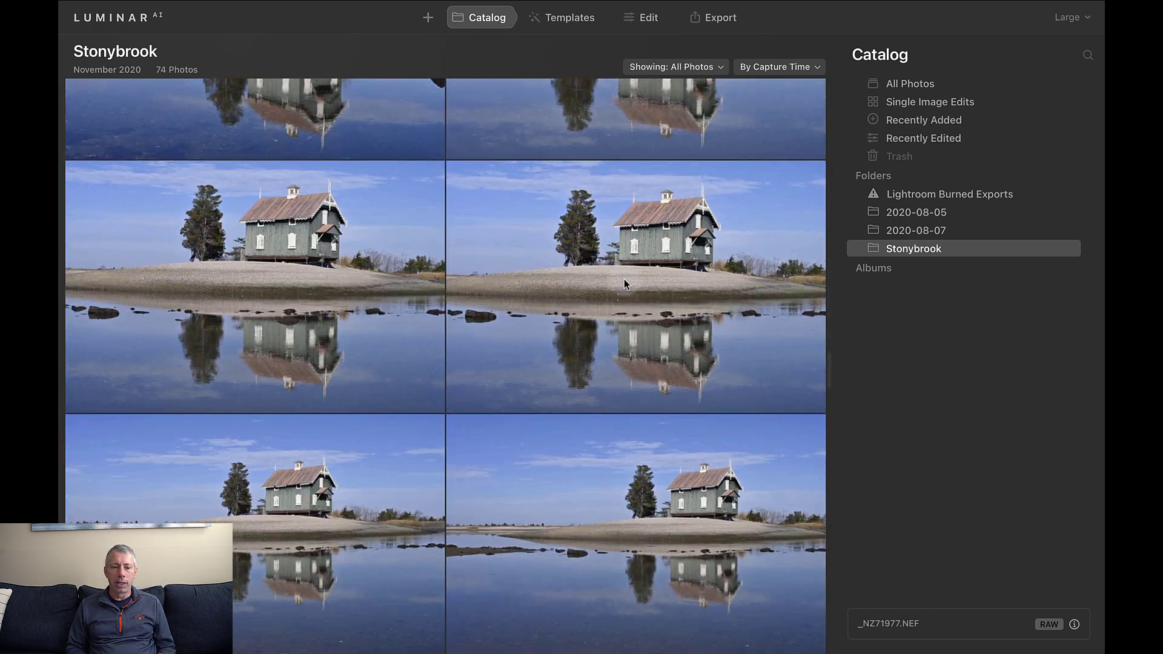
pyautogui.scroll(-5, 624, 282)
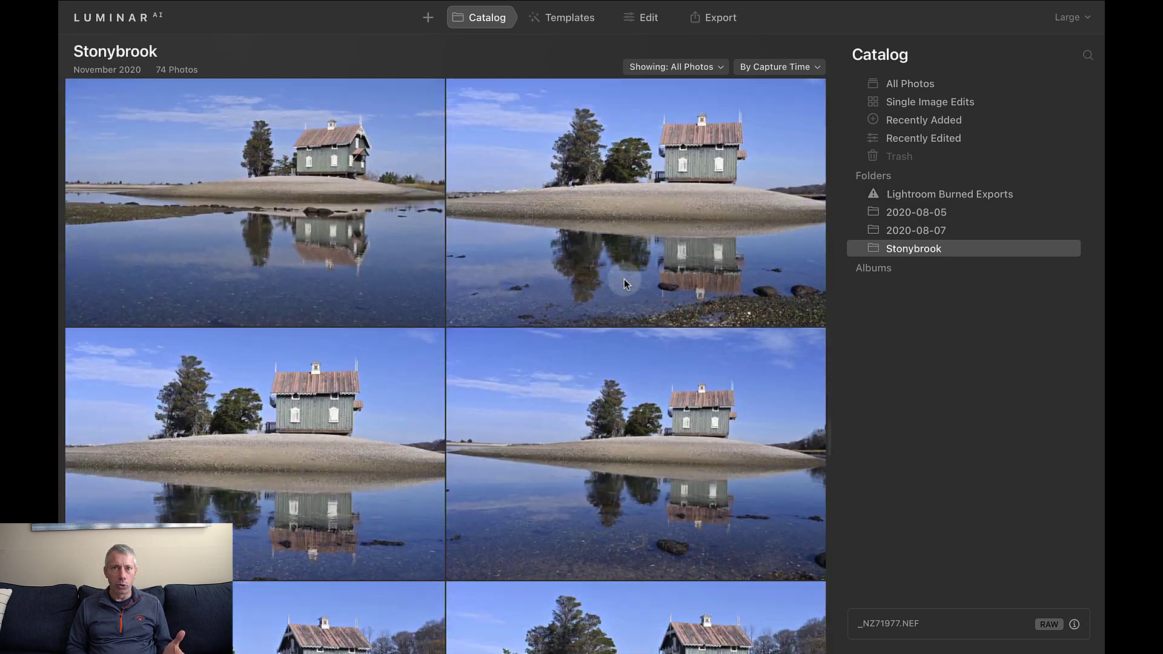
pyautogui.scroll(-5, 624, 283)
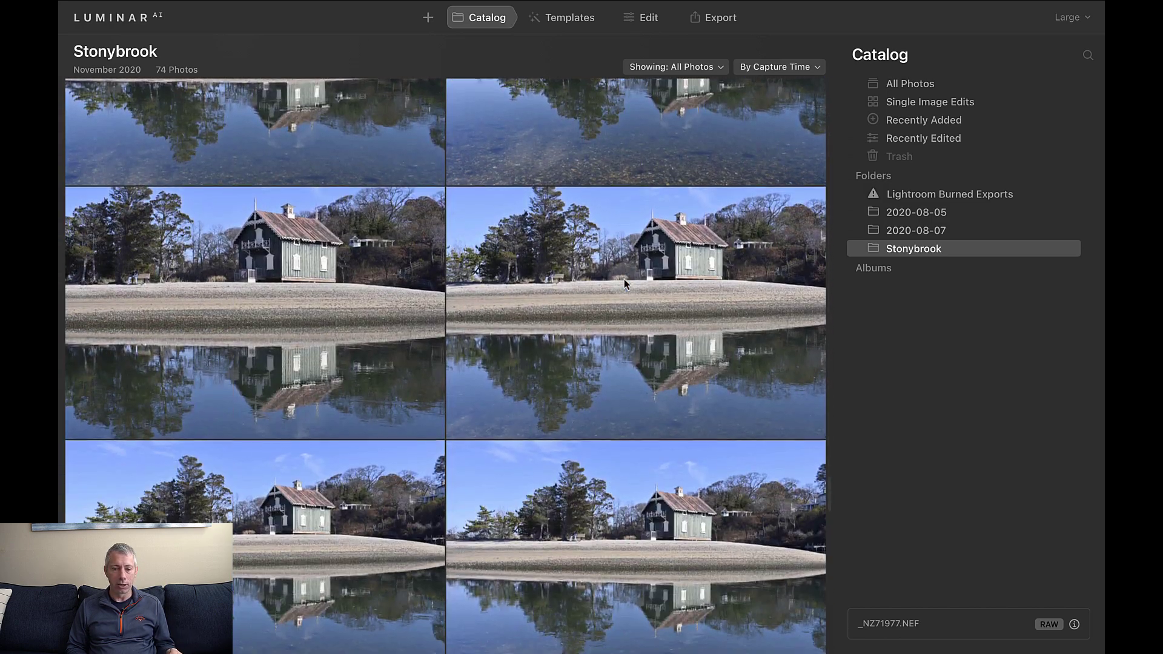
pyautogui.scroll(-5, 625, 284)
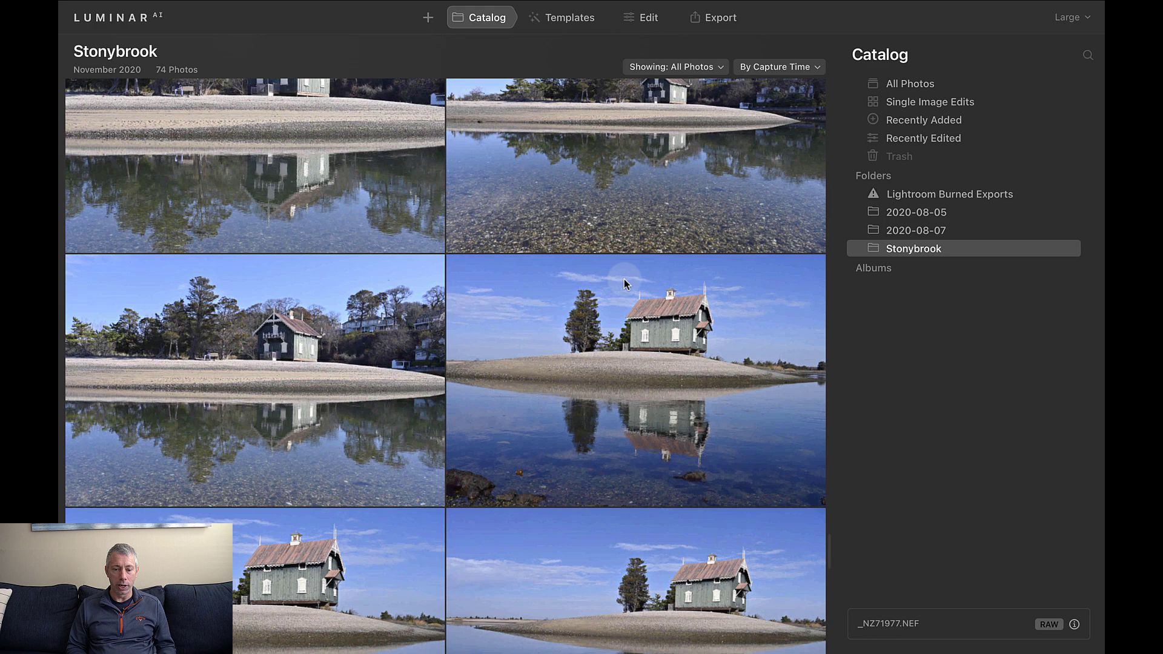
pyautogui.scroll(-3, 624, 283)
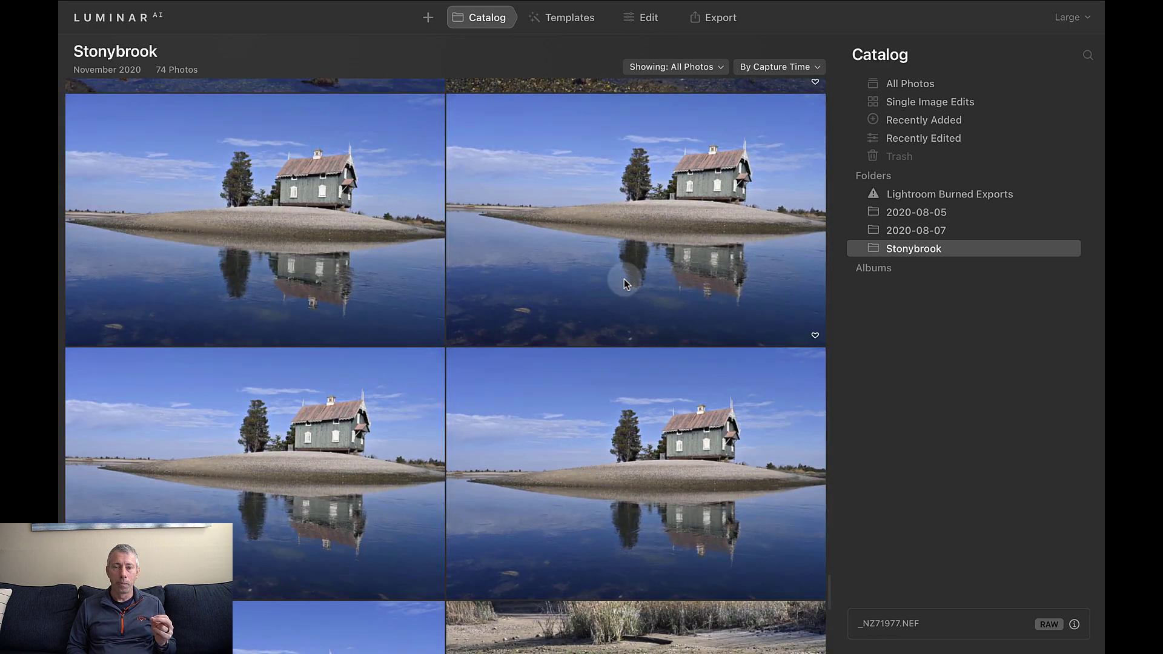
pyautogui.scroll(-2, 625, 283)
pyautogui.scroll(-5, 625, 283)
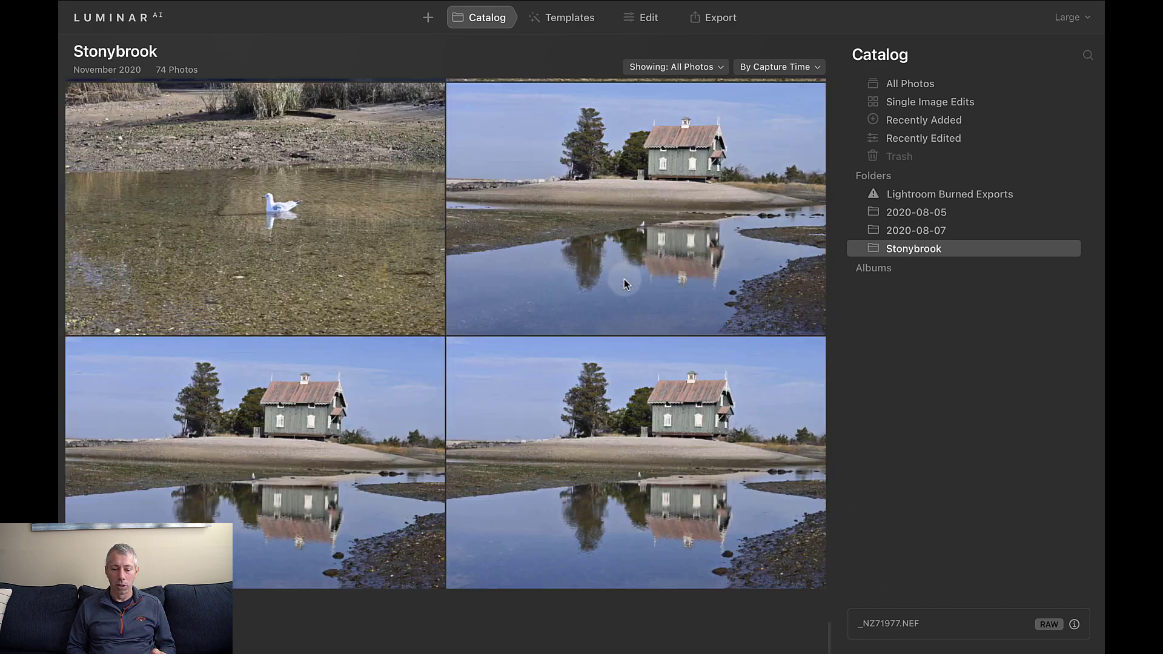
pyautogui.scroll(15, 624, 283)
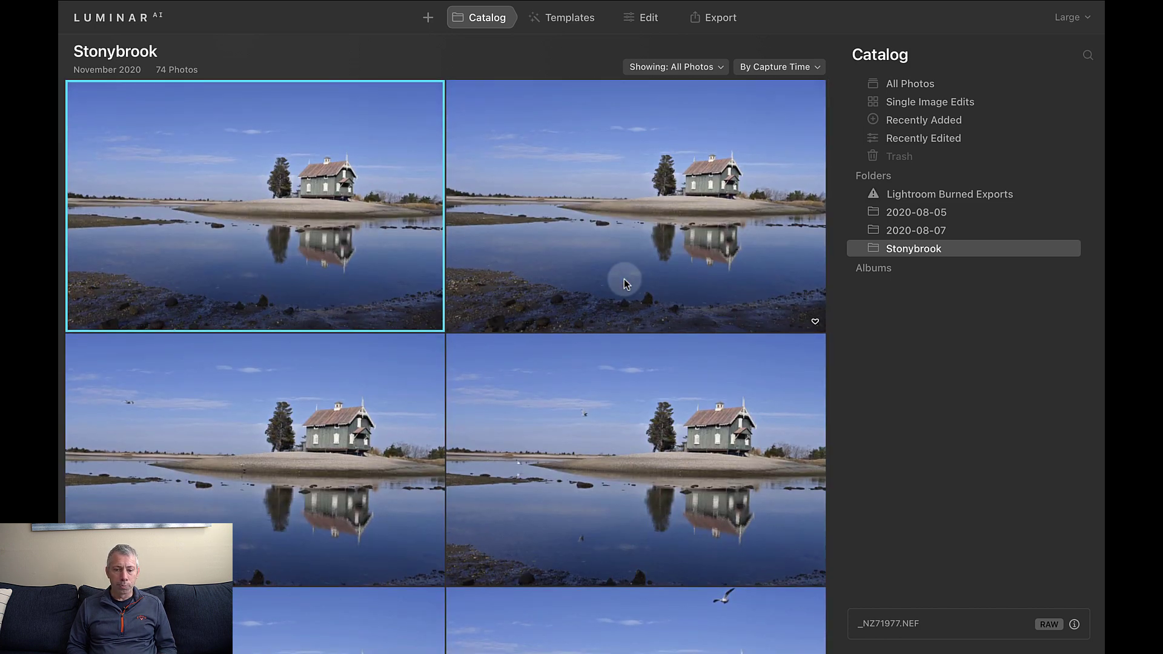
# Step: Open the Stonybrook photo with a seagull flying above the house and display the templates for it
pyautogui.scroll(-5, 624, 282)
pyautogui.doubleClick(629, 286)
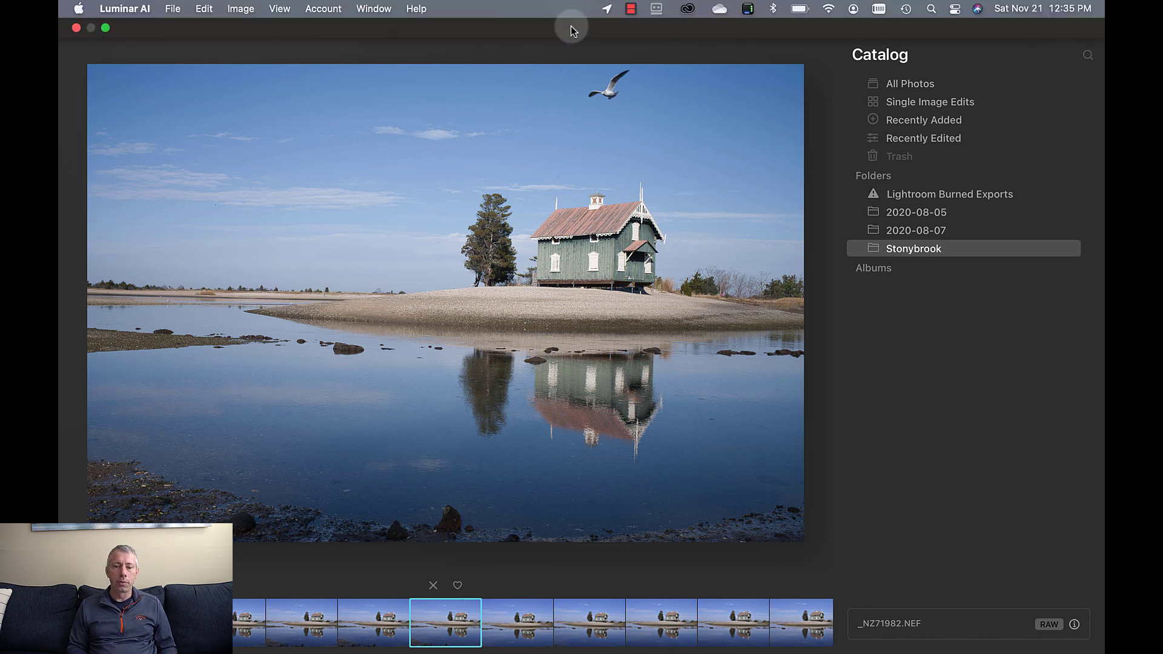
pyautogui.click(561, 19)
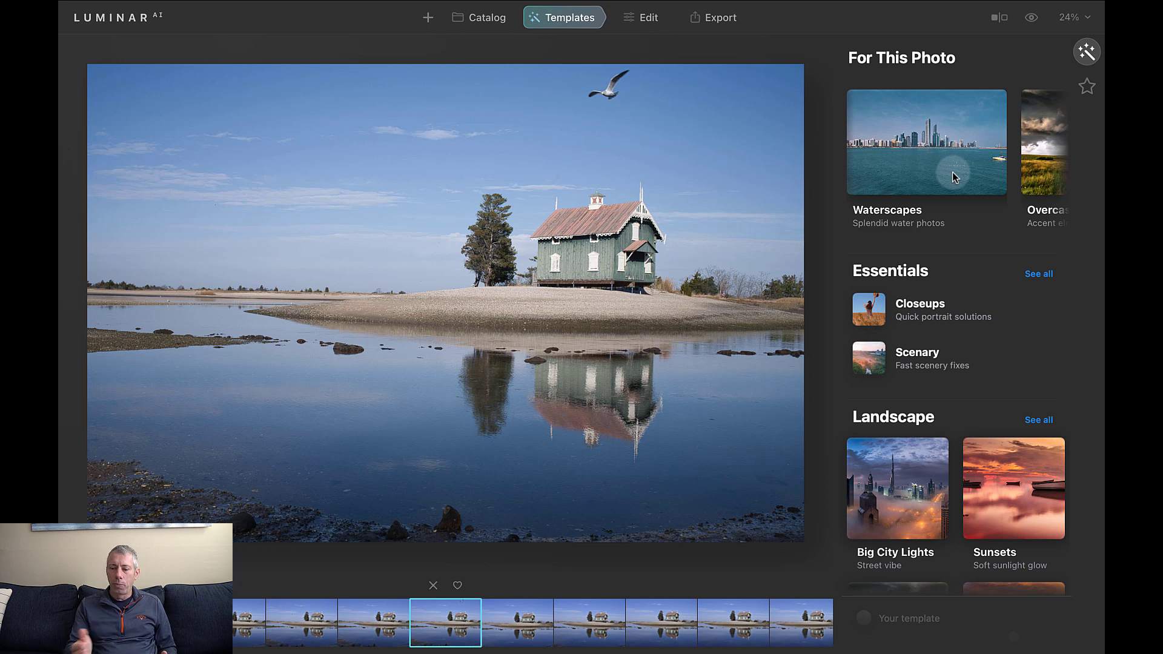
# Step: Examine the templates suggested for this photo and the other template categories, from Essentials to Aerial
pyautogui.hscroll(2, 952, 172)
pyautogui.hscroll(2, 953, 172)
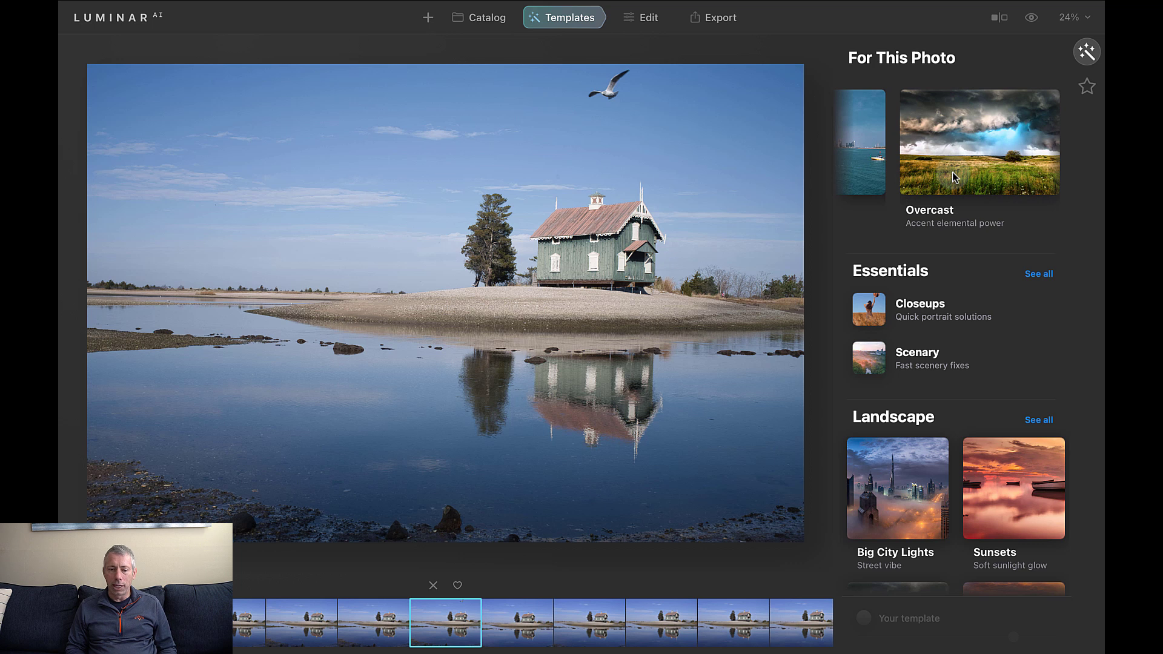
pyautogui.hscroll(3, 953, 177)
pyautogui.hscroll(2, 953, 177)
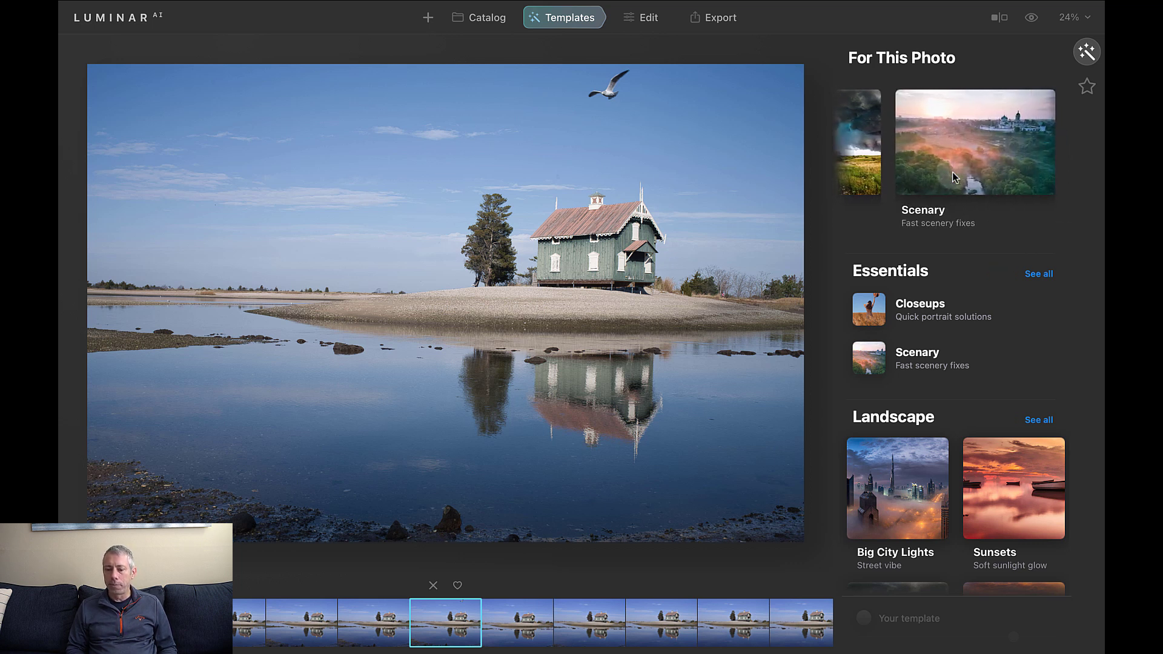
pyautogui.hscroll(-5, 952, 172)
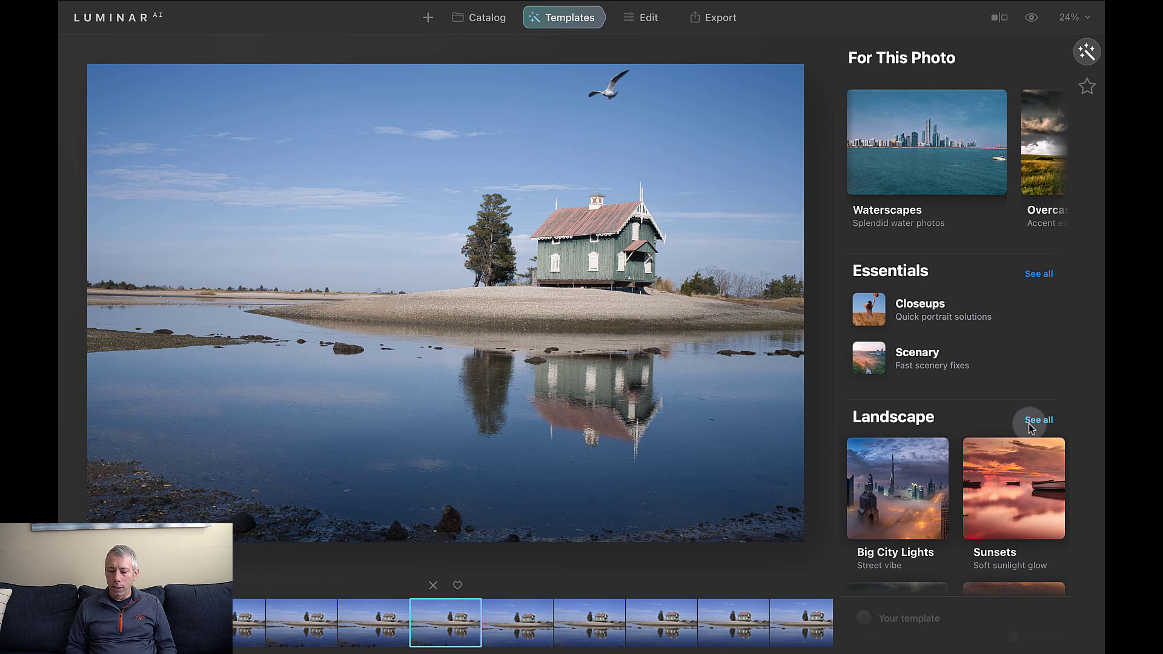
pyautogui.scroll(-10, 1029, 424)
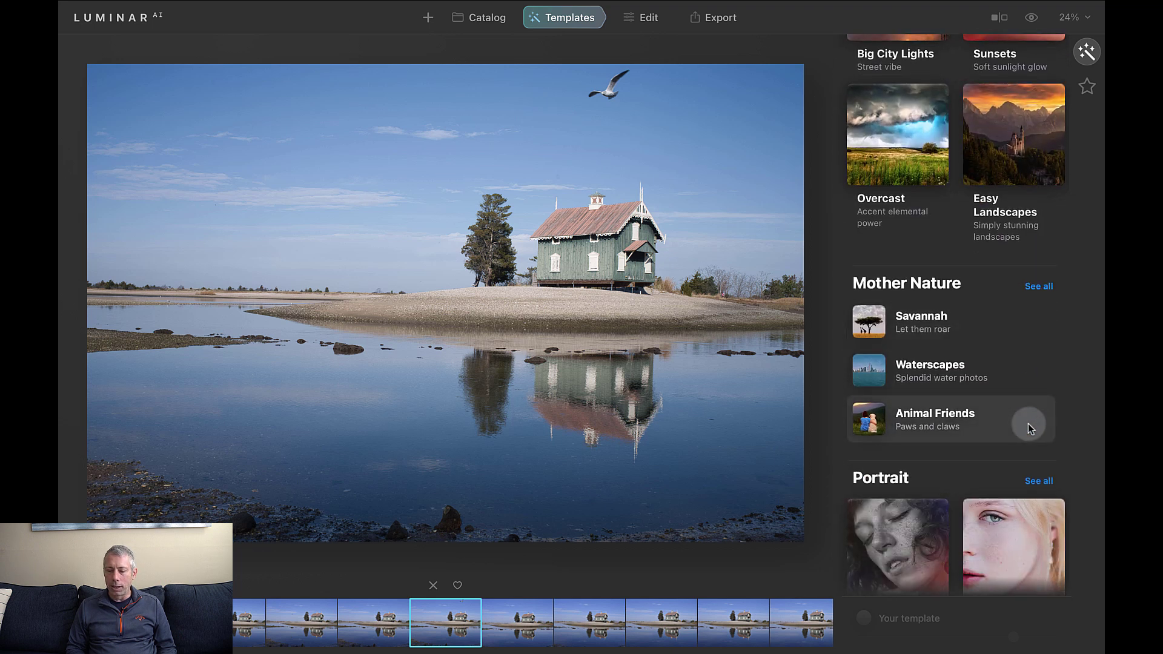
pyautogui.scroll(-10, 992, 381)
pyautogui.scroll(-8, 994, 383)
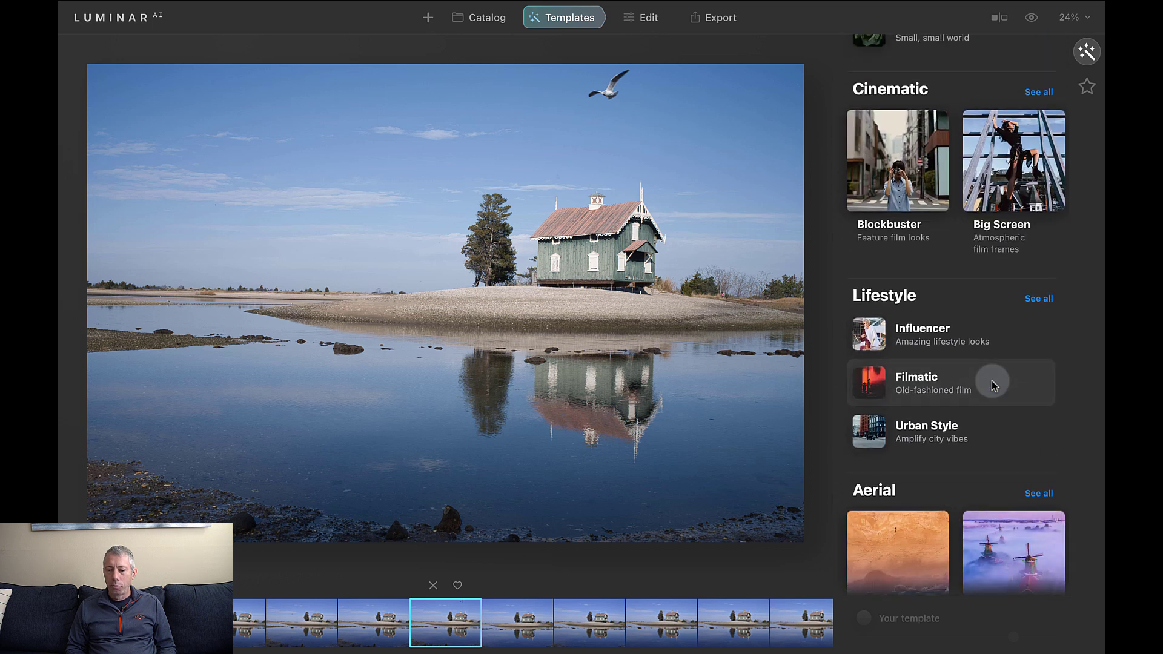
pyautogui.scroll(-4, 991, 381)
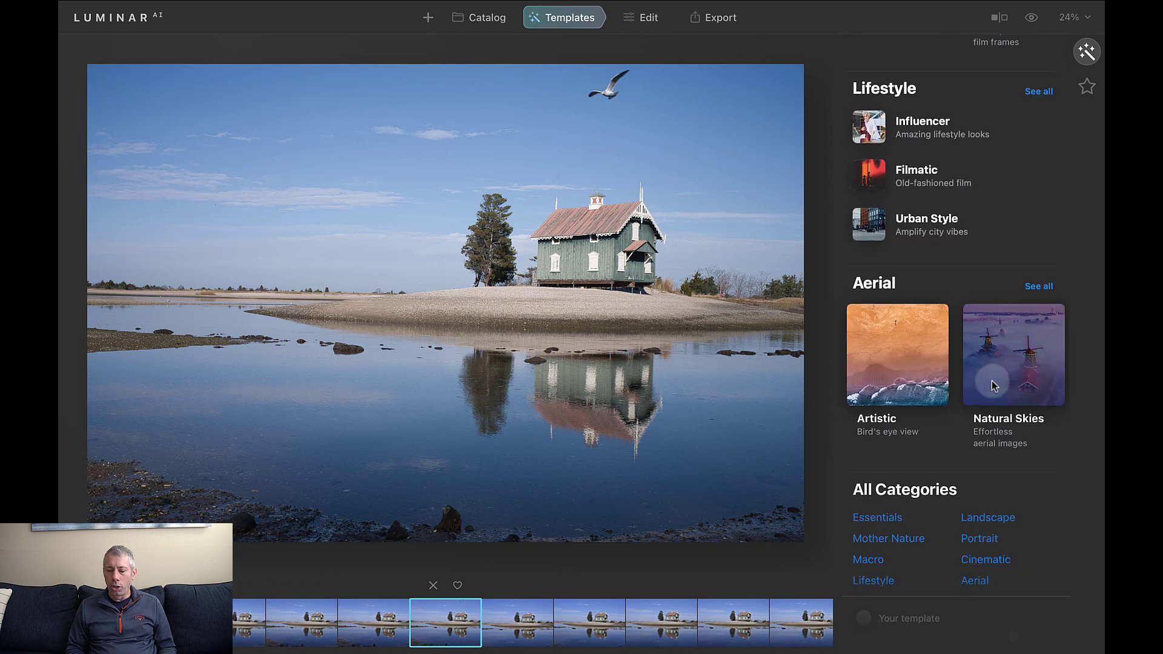
pyautogui.scroll(15, 991, 380)
pyautogui.scroll(6, 991, 381)
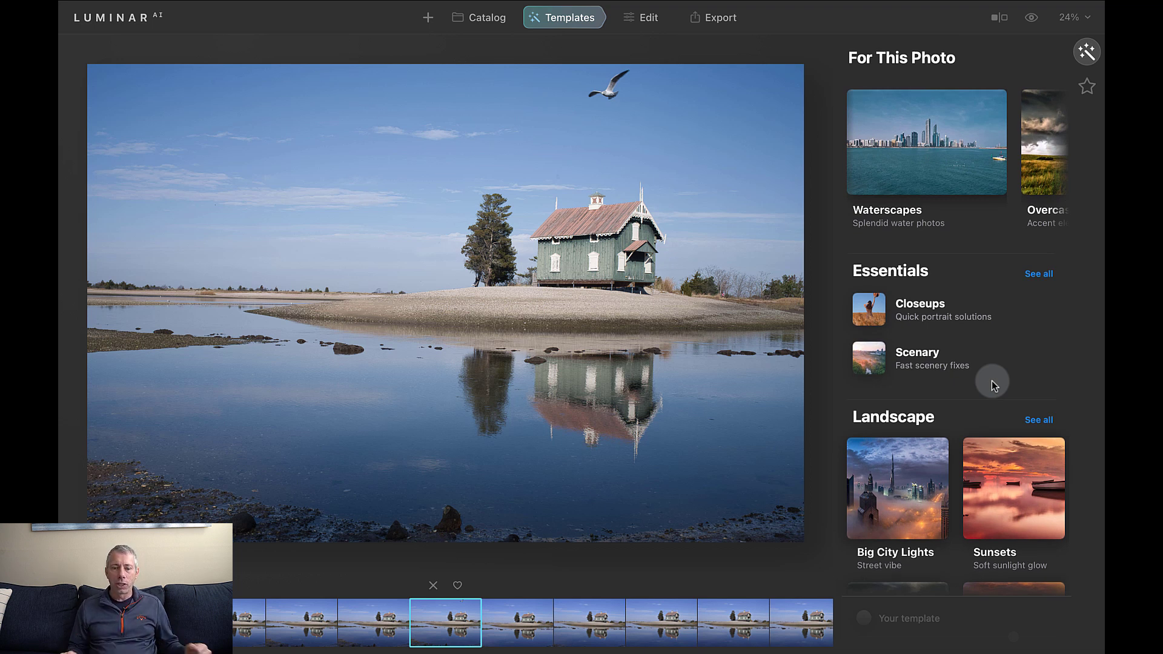
# Step: Open the Waterscapes collection and apply its templates in turn: Deadly Reef, Silver Flash, Cold Currents, Dark & Rich, Soft Fix and Deep Focus
pyautogui.click(911, 132)
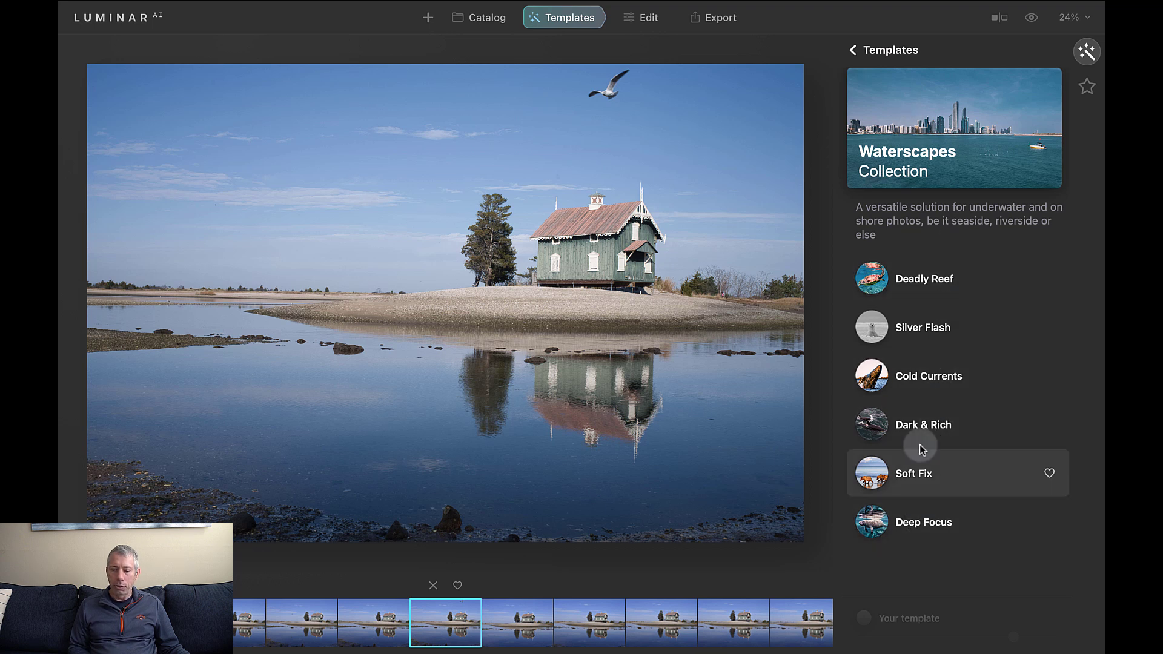
pyautogui.click(915, 278)
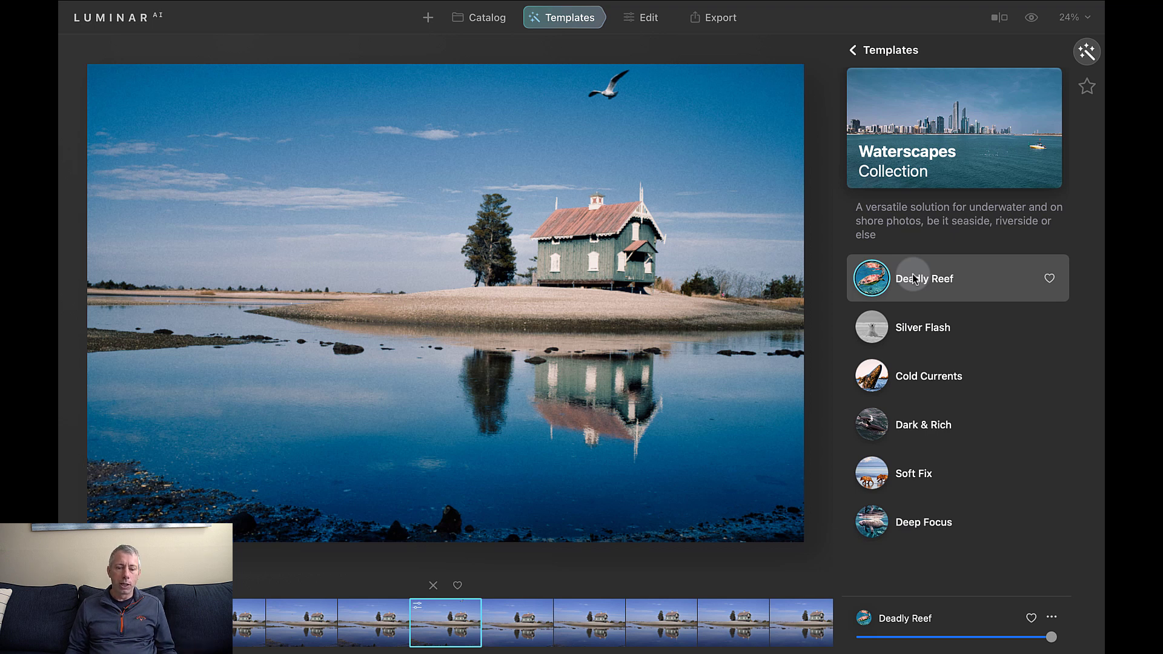
pyautogui.click(912, 329)
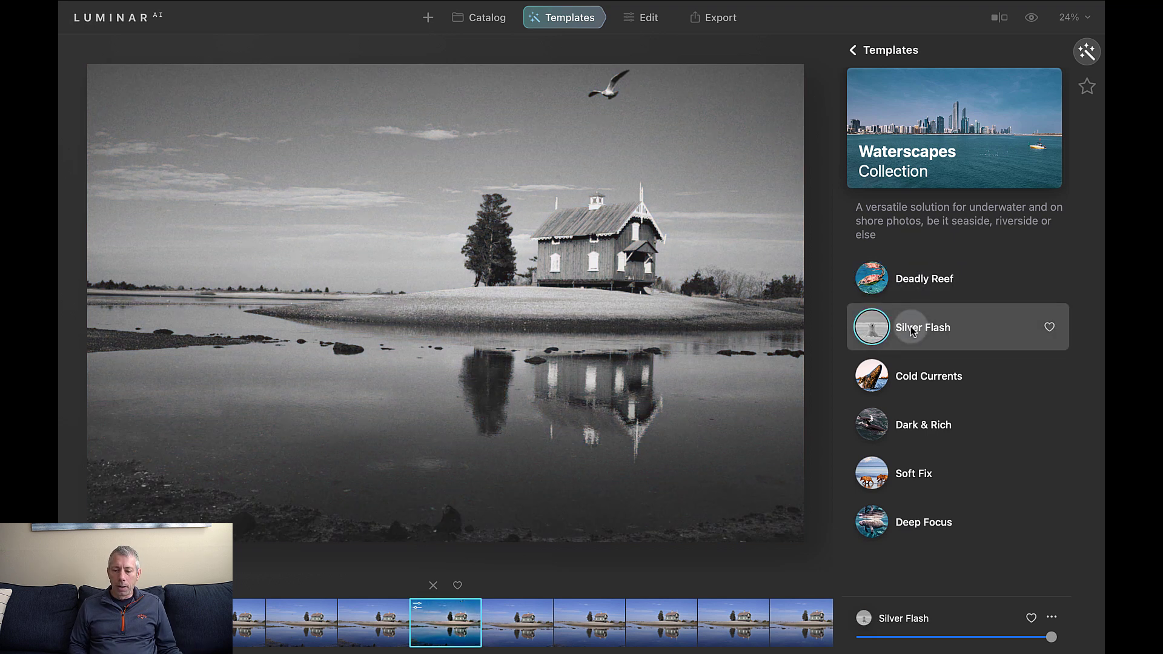
pyautogui.click(916, 377)
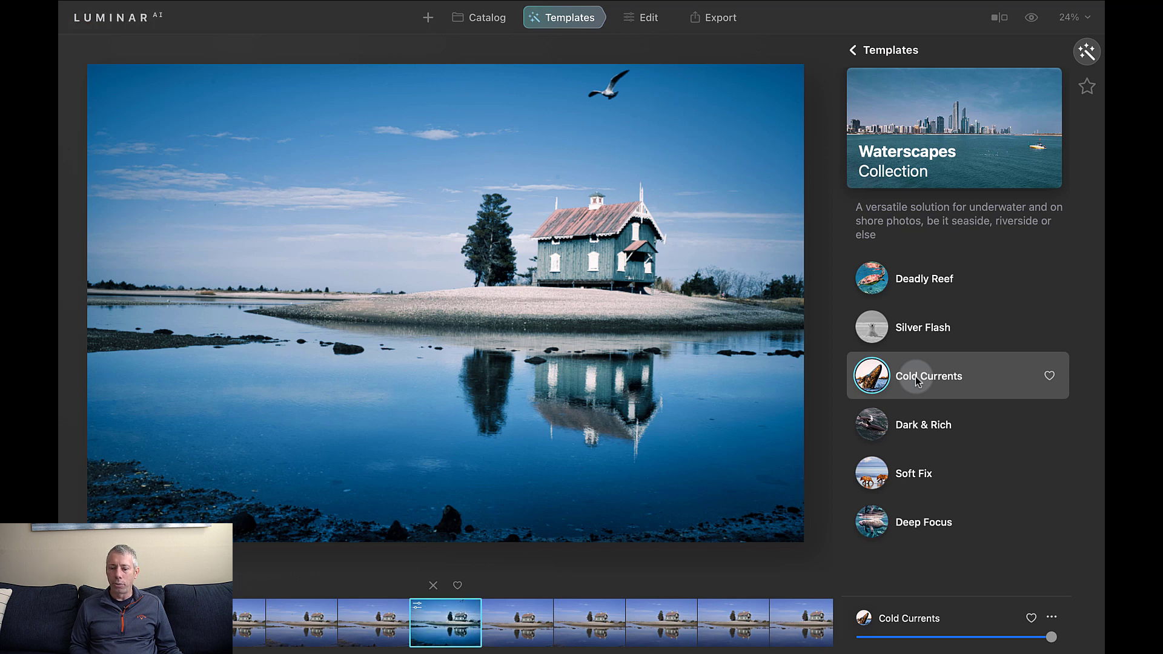
pyautogui.click(925, 428)
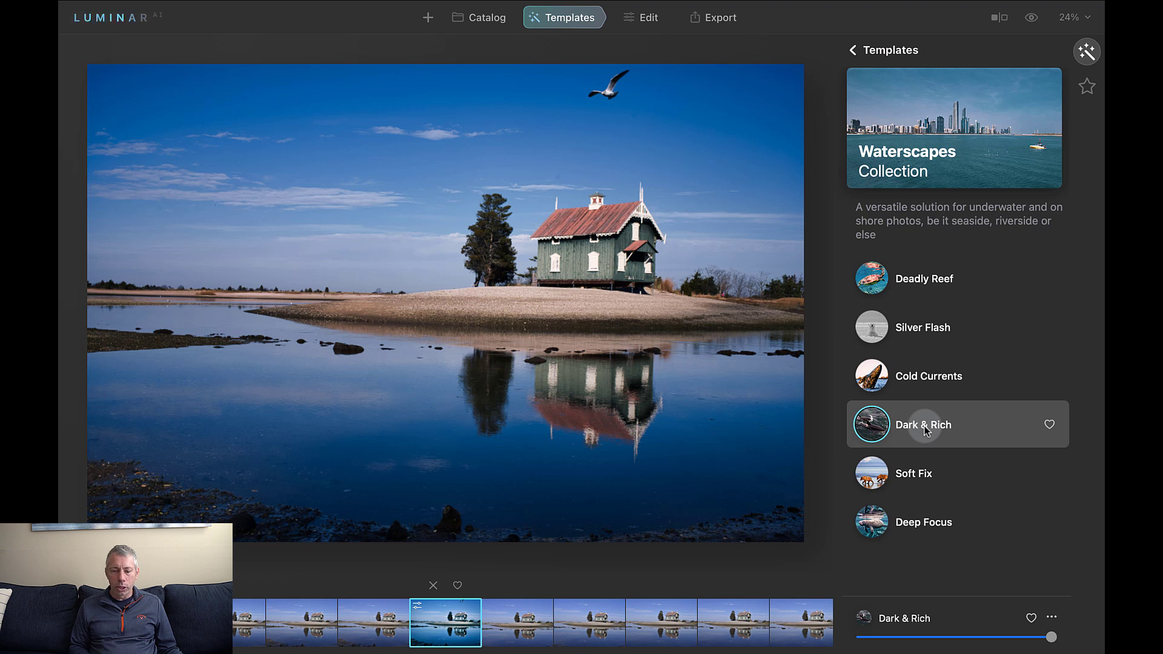
pyautogui.click(918, 482)
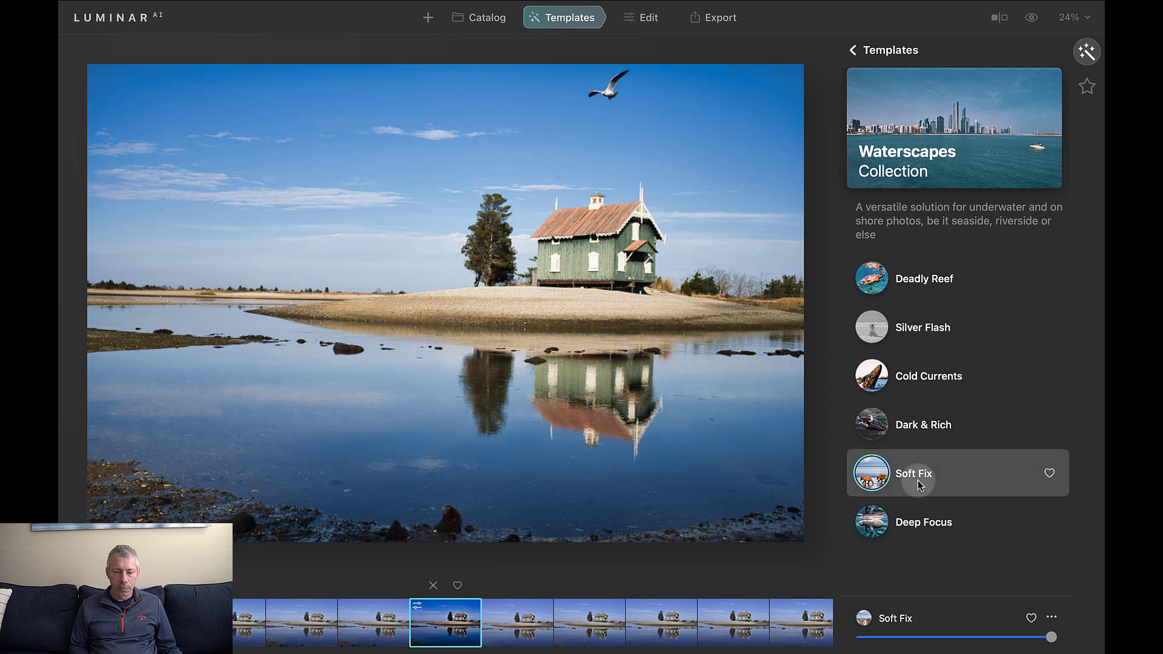
pyautogui.click(924, 528)
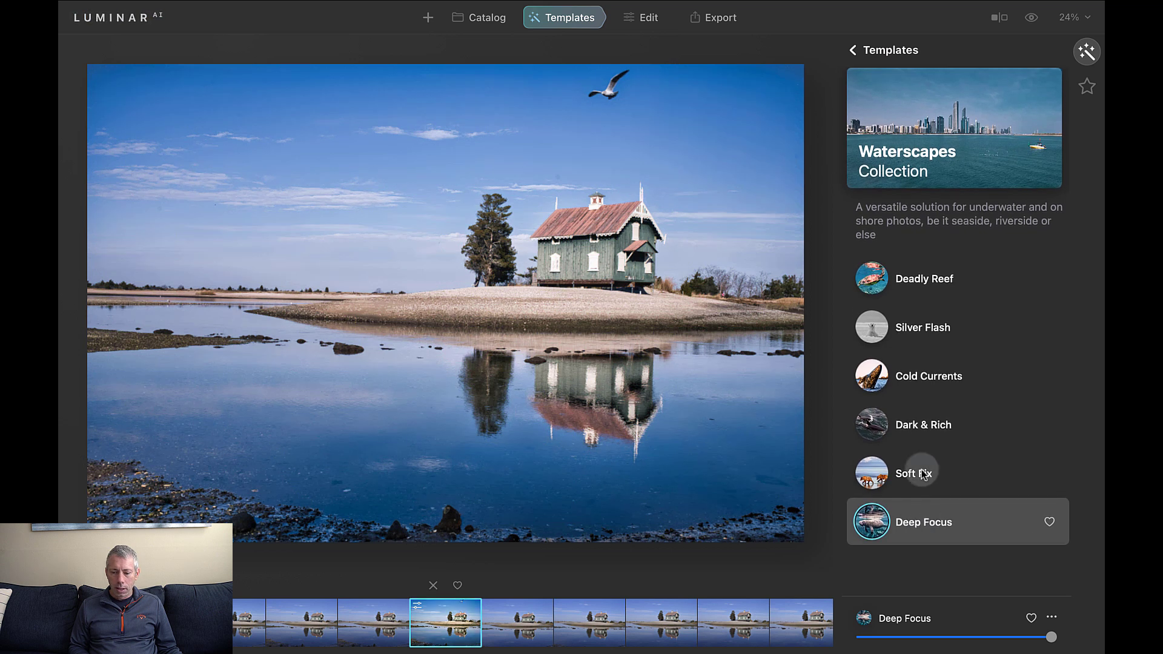
# Step: Apply the Dark & Rich template to the photo and reduce its strength to about three quarters
pyautogui.click(918, 425)
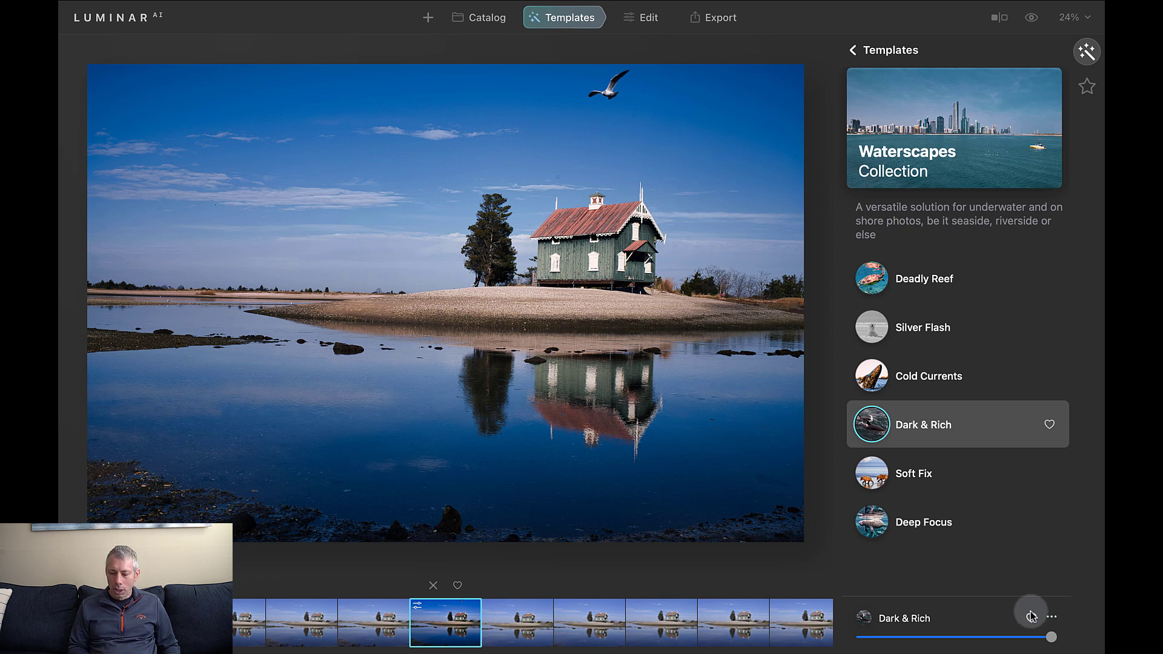
pyautogui.moveTo(1054, 641); pyautogui.dragTo(1004, 647)
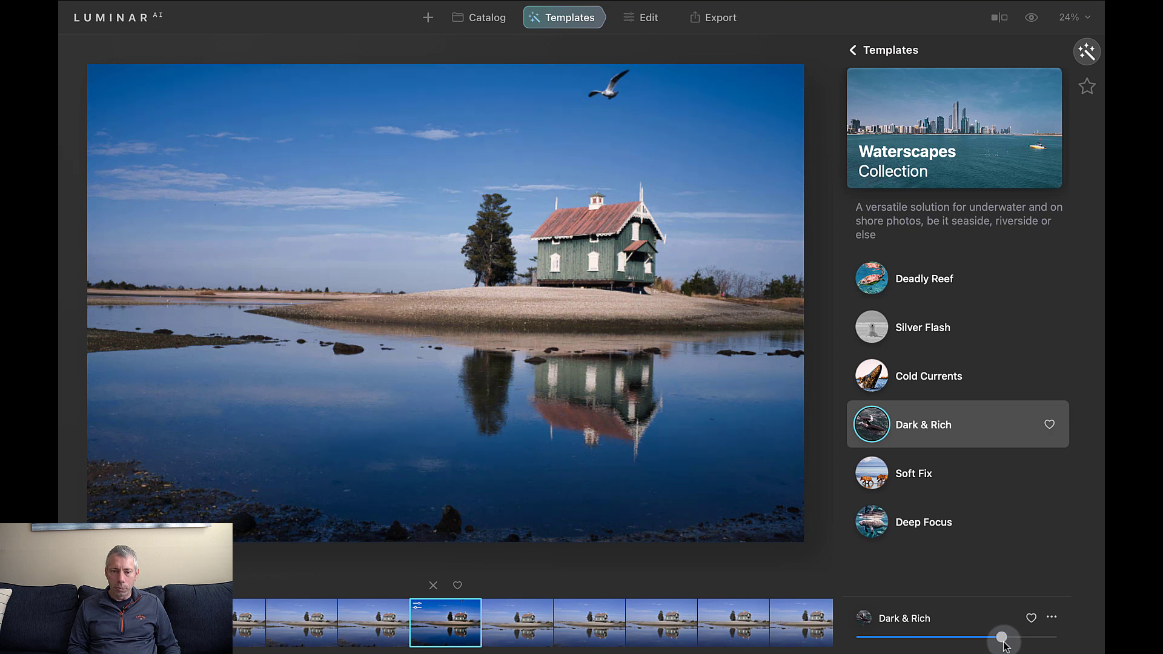
# Step: Start editing the photo and apply the automatic Composition AI crop at the original ratio
pyautogui.click(655, 21)
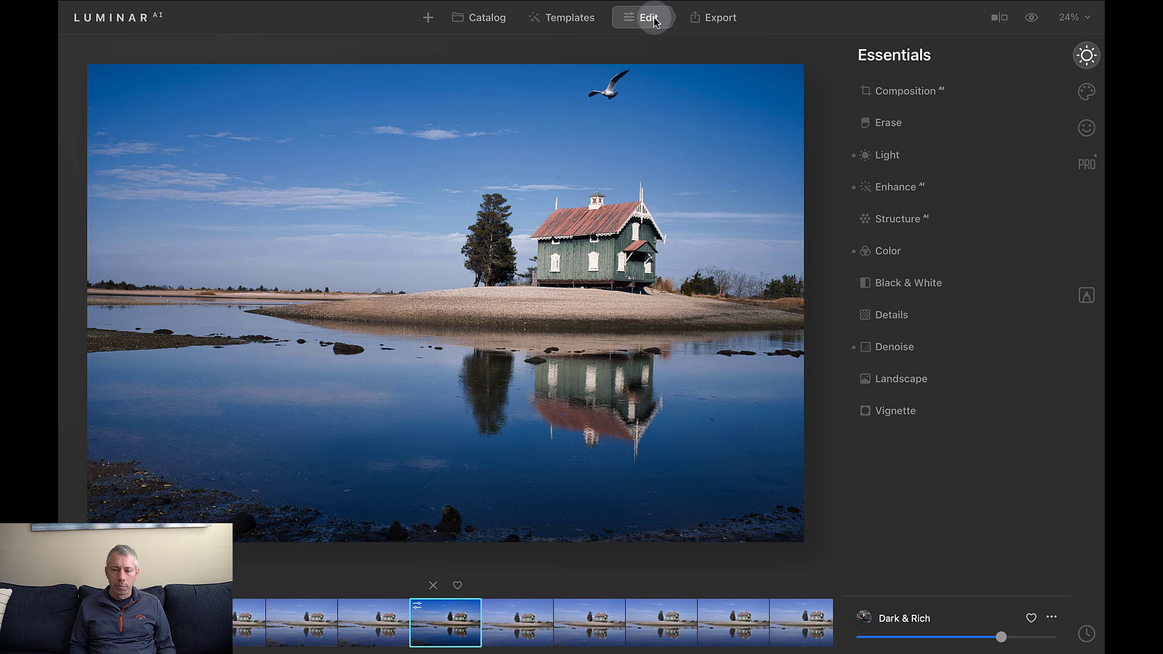
pyautogui.click(906, 91)
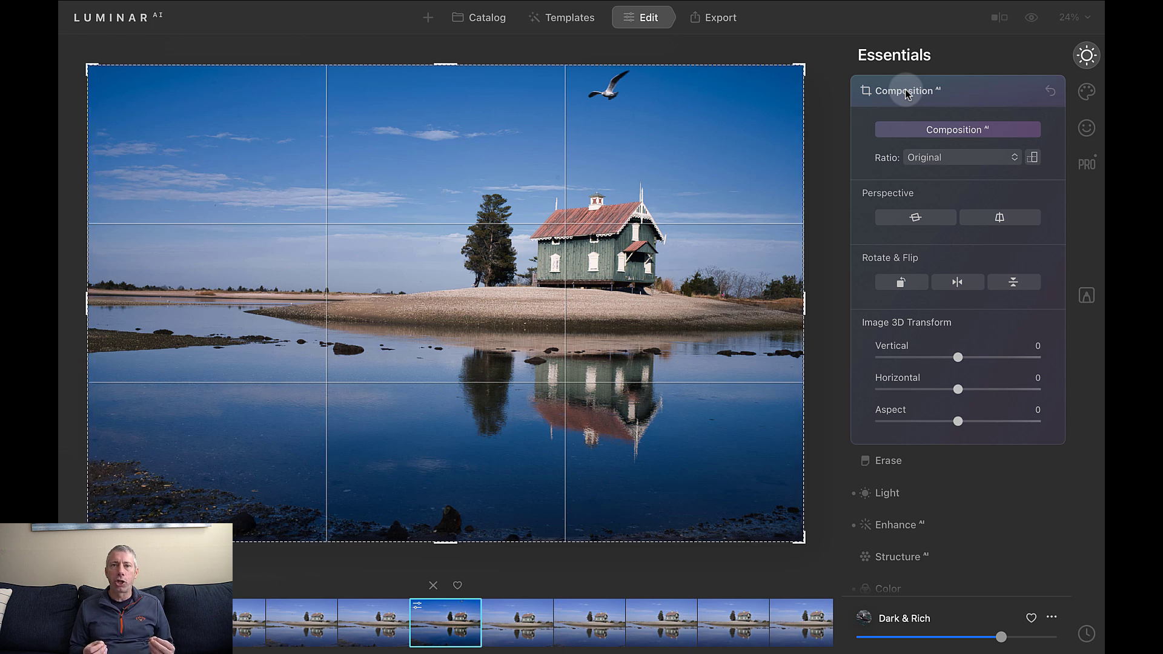
pyautogui.click(967, 132)
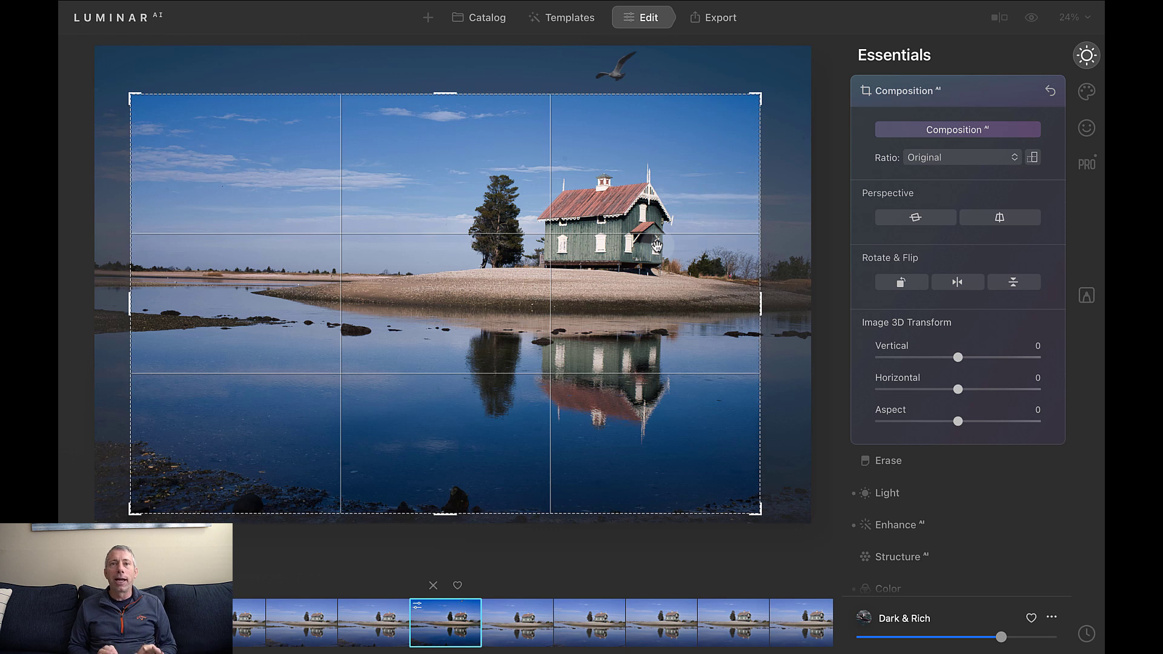
# Step: Reposition and resize the crop to keep the seagull inside and place the house near the right third line, and apply it
pyautogui.moveTo(586, 259); pyautogui.dragTo(557, 309)
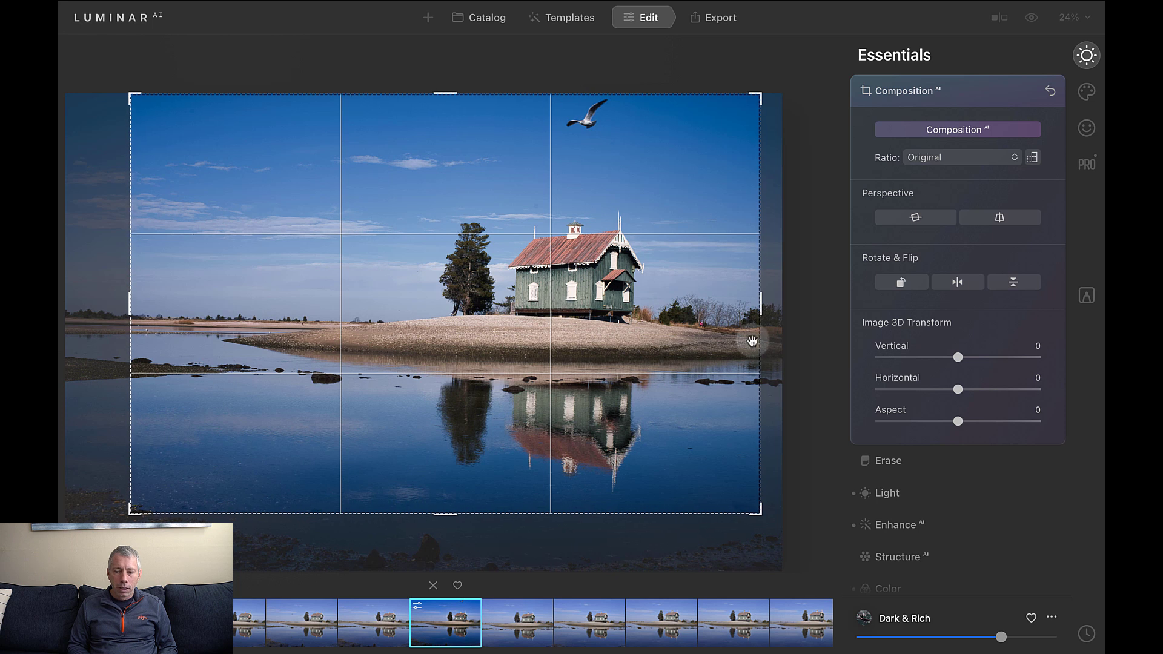
pyautogui.moveTo(762, 513)
pyautogui.mouseDown()
pyautogui.moveTo(792, 521)
pyautogui.moveTo(779, 521)
pyautogui.mouseUp()
pyautogui.moveTo(667, 478); pyautogui.dragTo(650, 507)
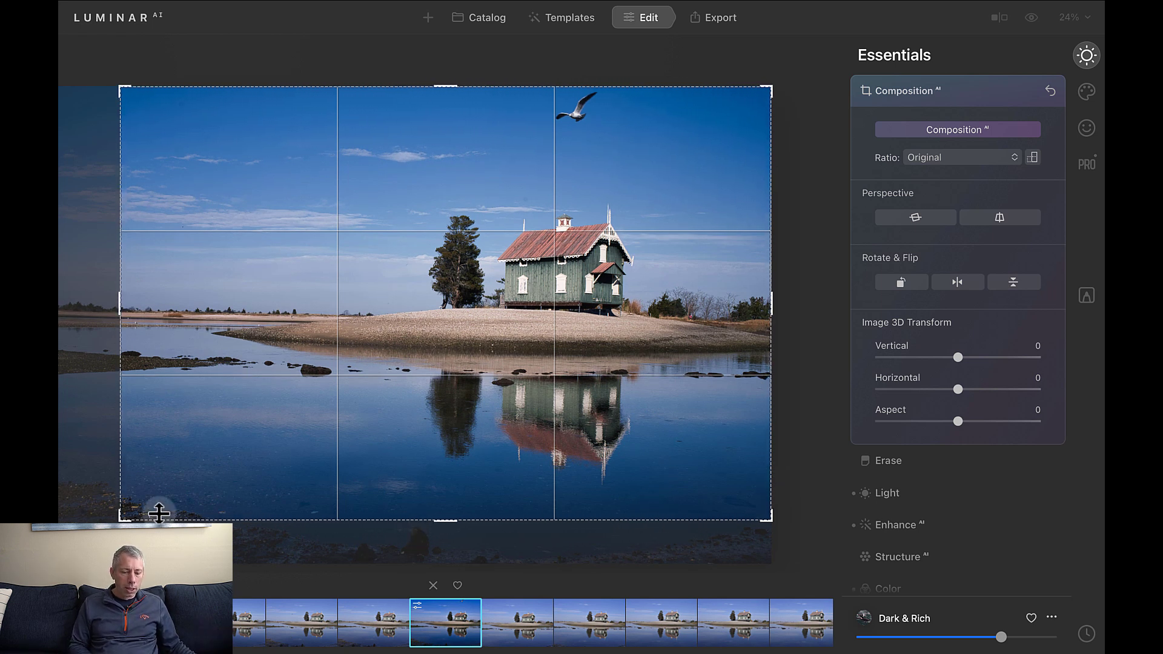
pyautogui.moveTo(113, 520)
pyautogui.mouseDown()
pyautogui.moveTo(135, 500)
pyautogui.moveTo(134, 515)
pyautogui.mouseUp()
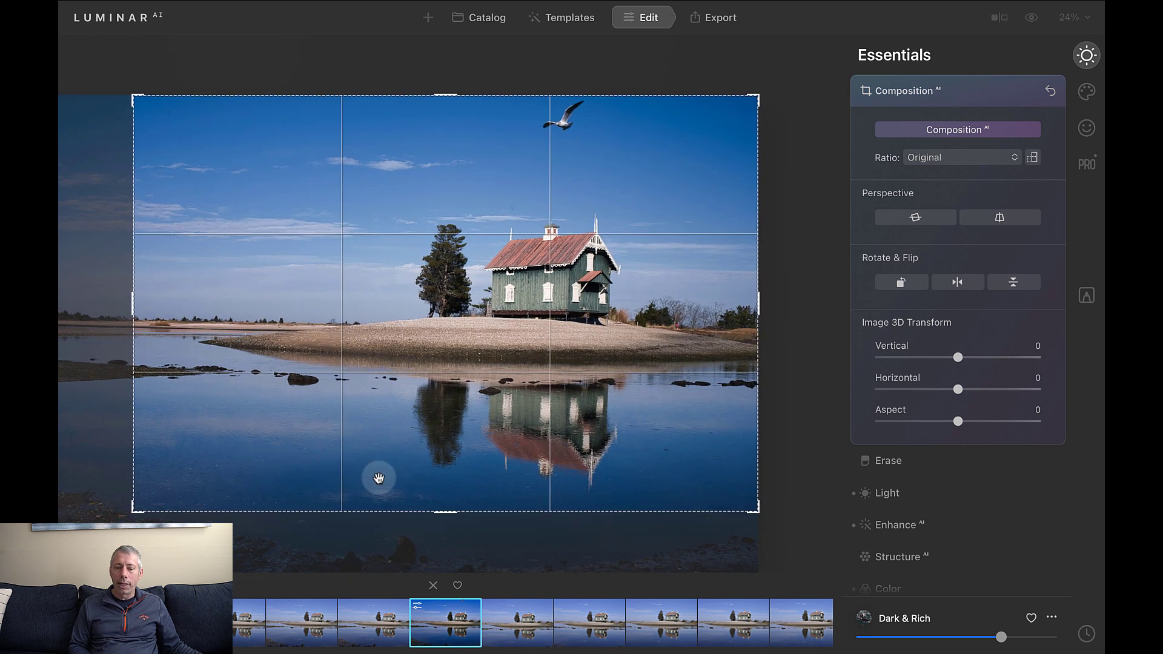
pyautogui.press('Return')
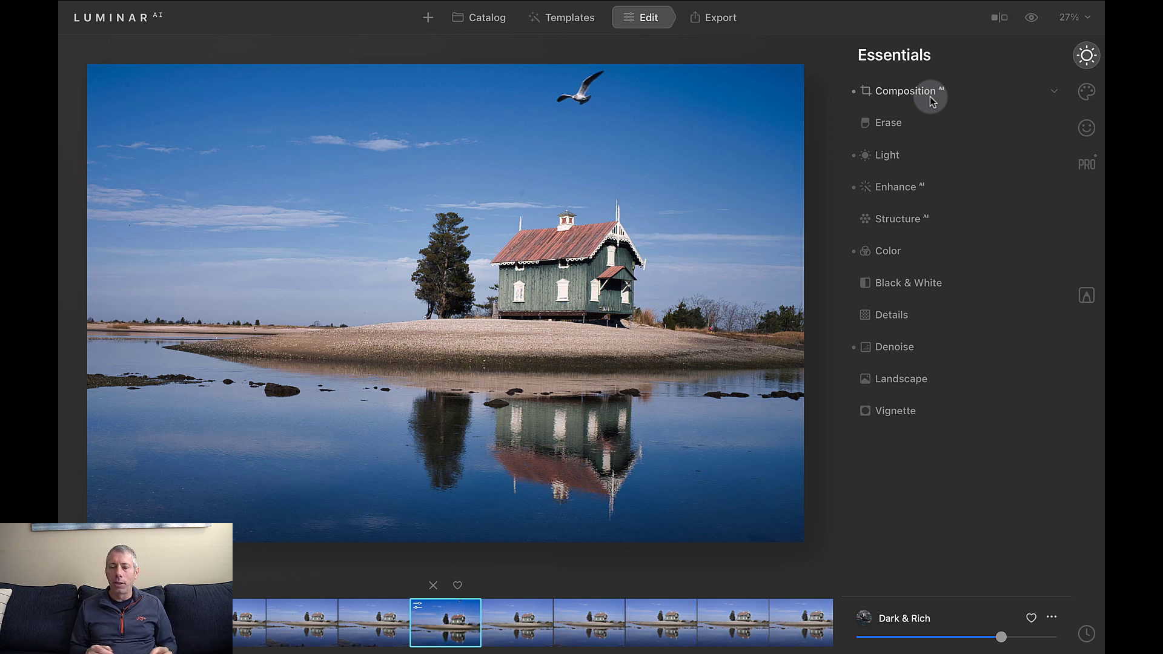
# Step: Erase the spot in the sky above the house and the object among the bushes beside it, using a brush radius of 20
pyautogui.click(888, 123)
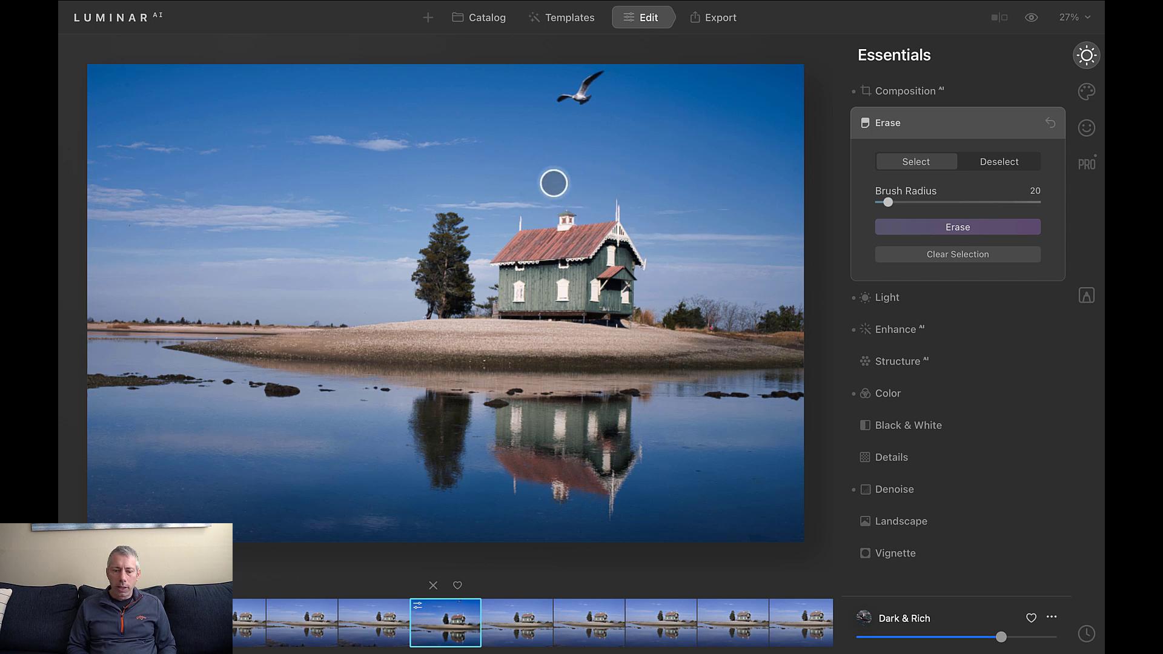
pyautogui.click(522, 193)
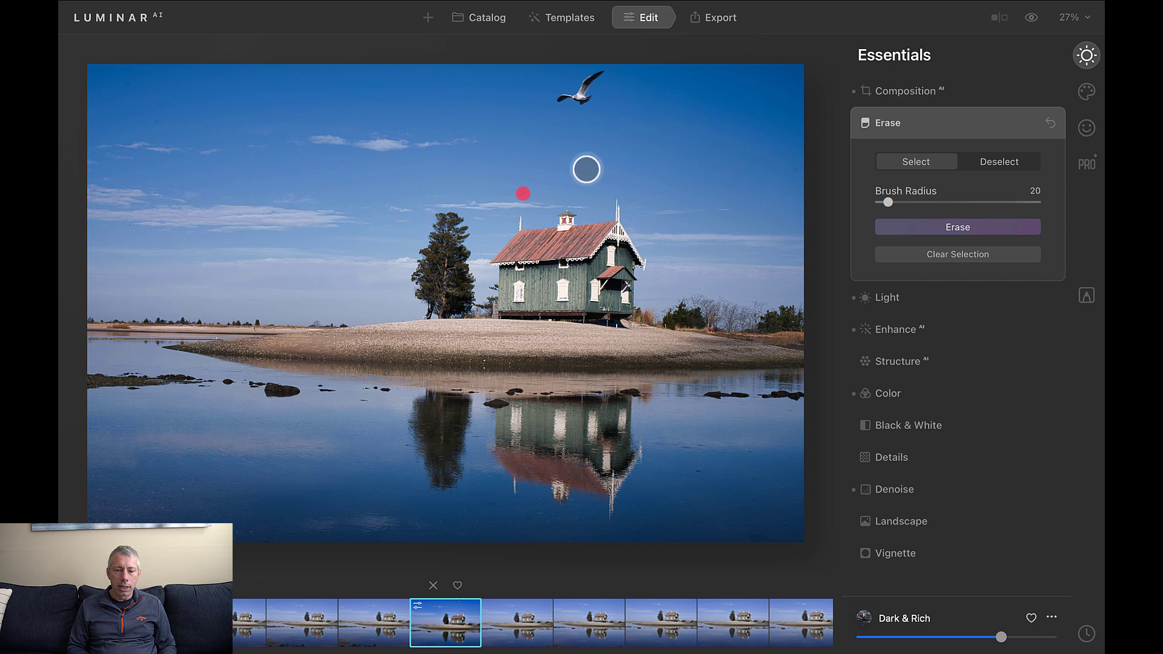
pyautogui.click(941, 229)
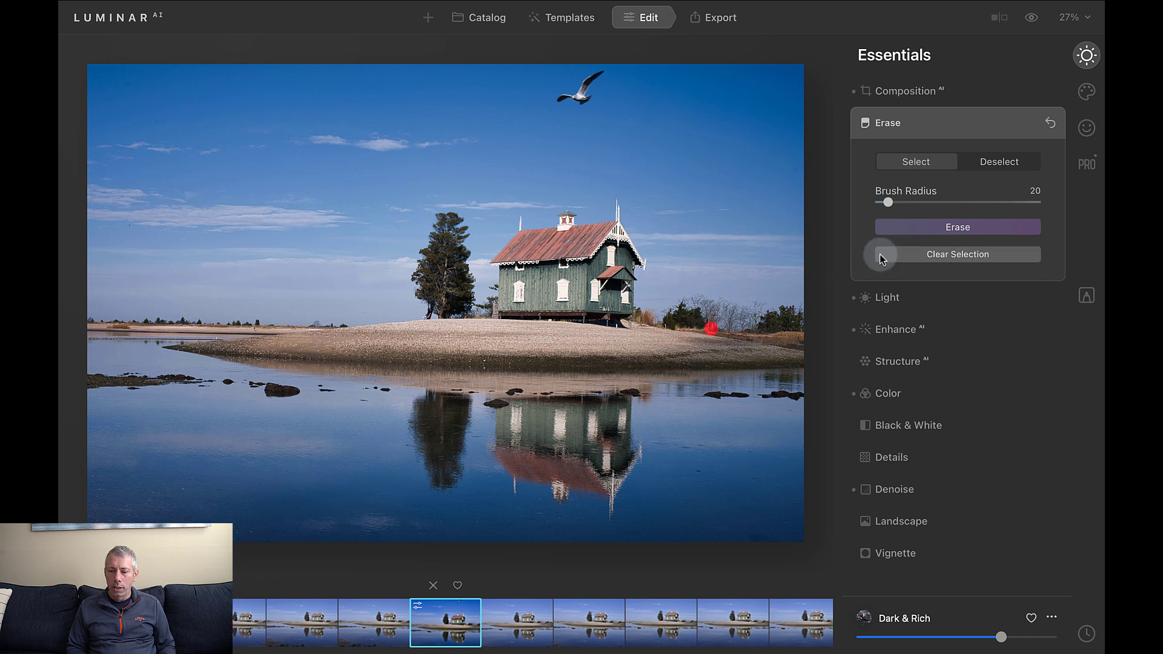
pyautogui.click(945, 231)
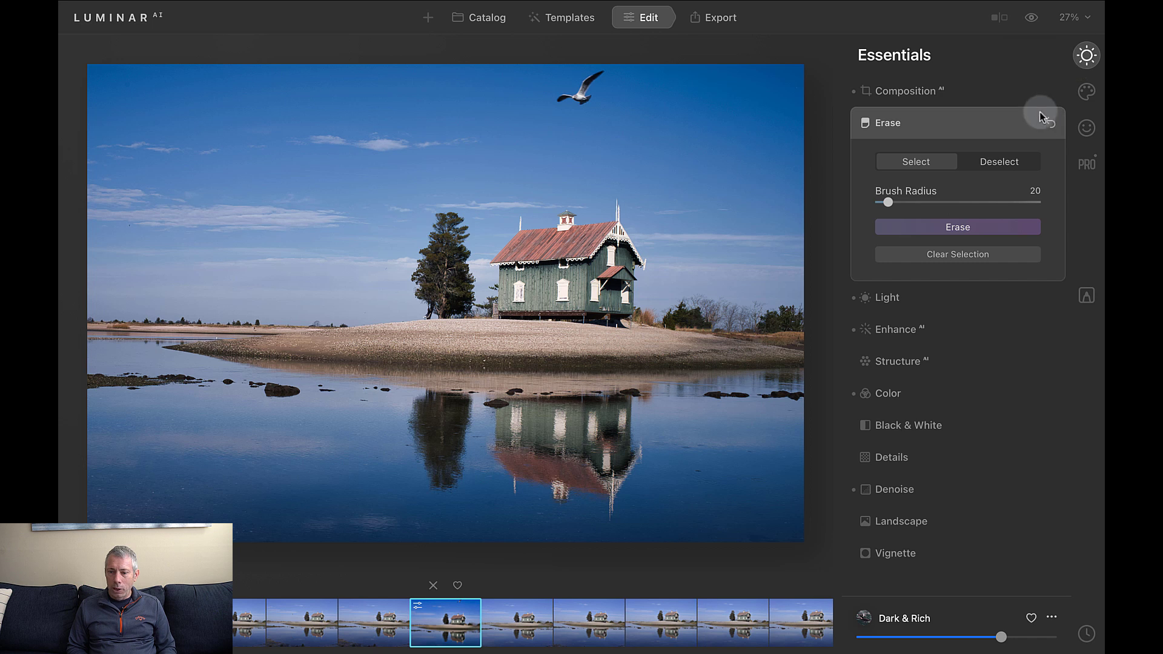
# Step: Inspect the erased area among the bushes beside the house at 100% zoom, and return to the full photo
pyautogui.click(1080, 17)
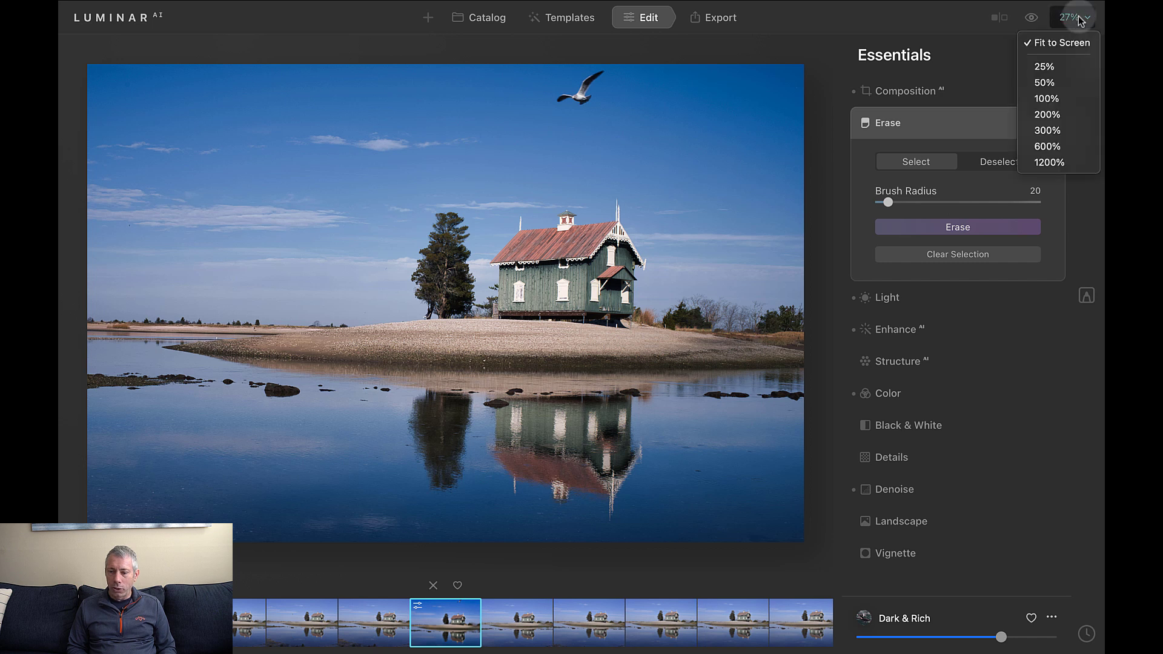
pyautogui.click(1047, 99)
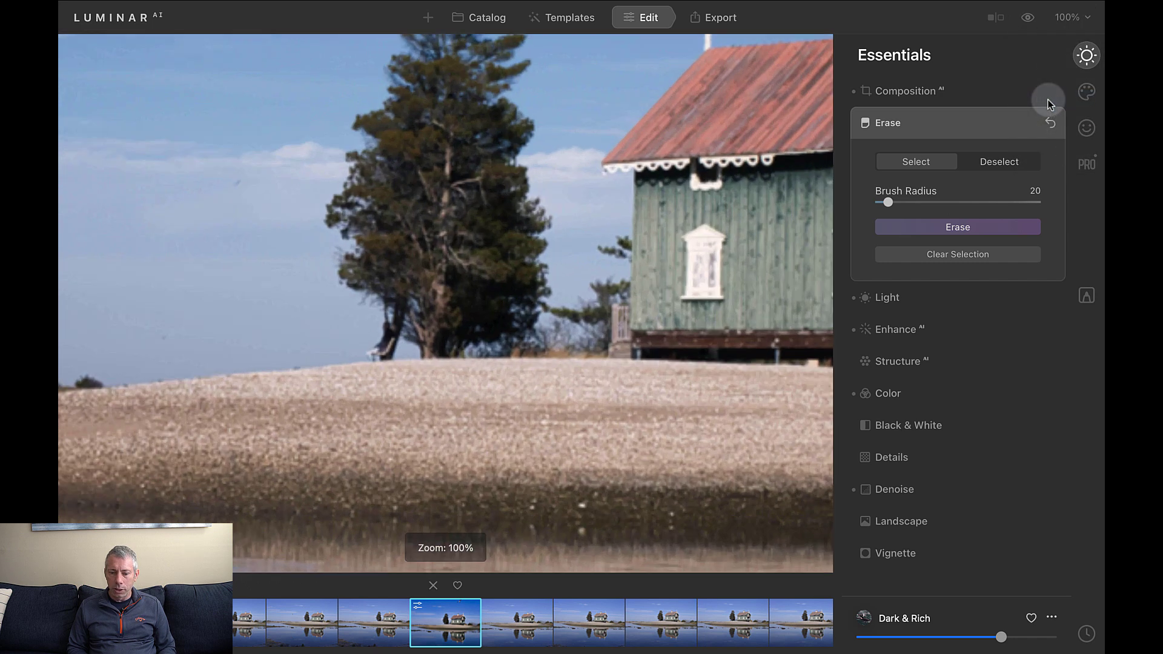
pyautogui.moveTo(766, 309); pyautogui.dragTo(231, 351)
pyautogui.moveTo(516, 415); pyautogui.dragTo(250, 380)
pyautogui.moveTo(650, 421); pyautogui.dragTo(562, 416)
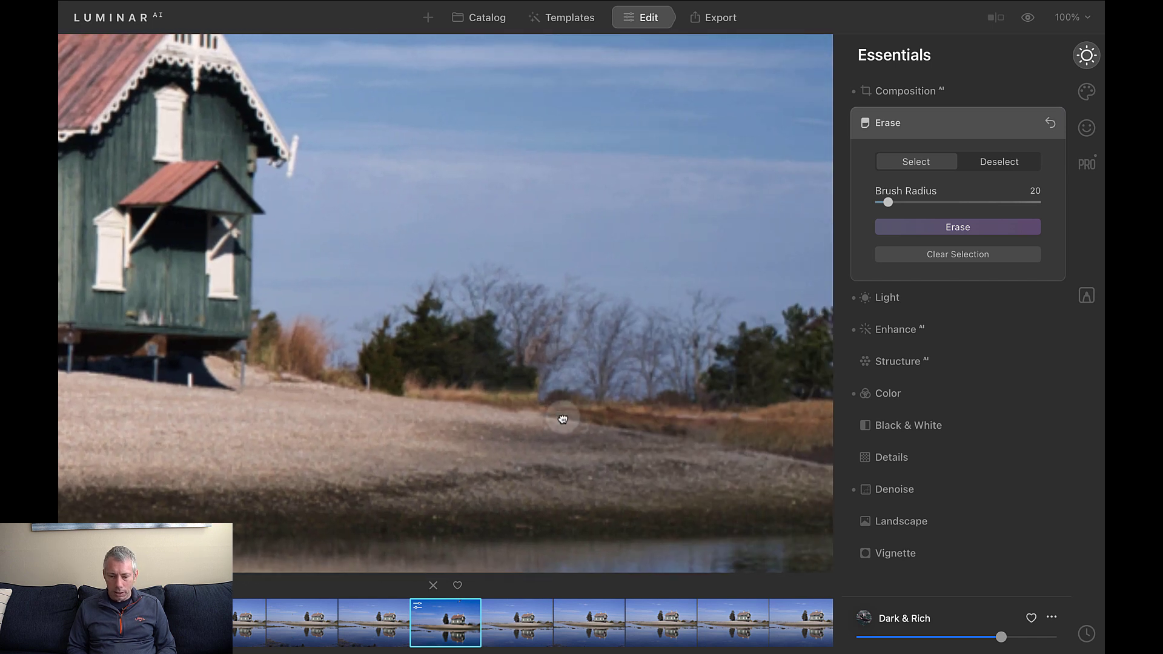
pyautogui.click(754, 435)
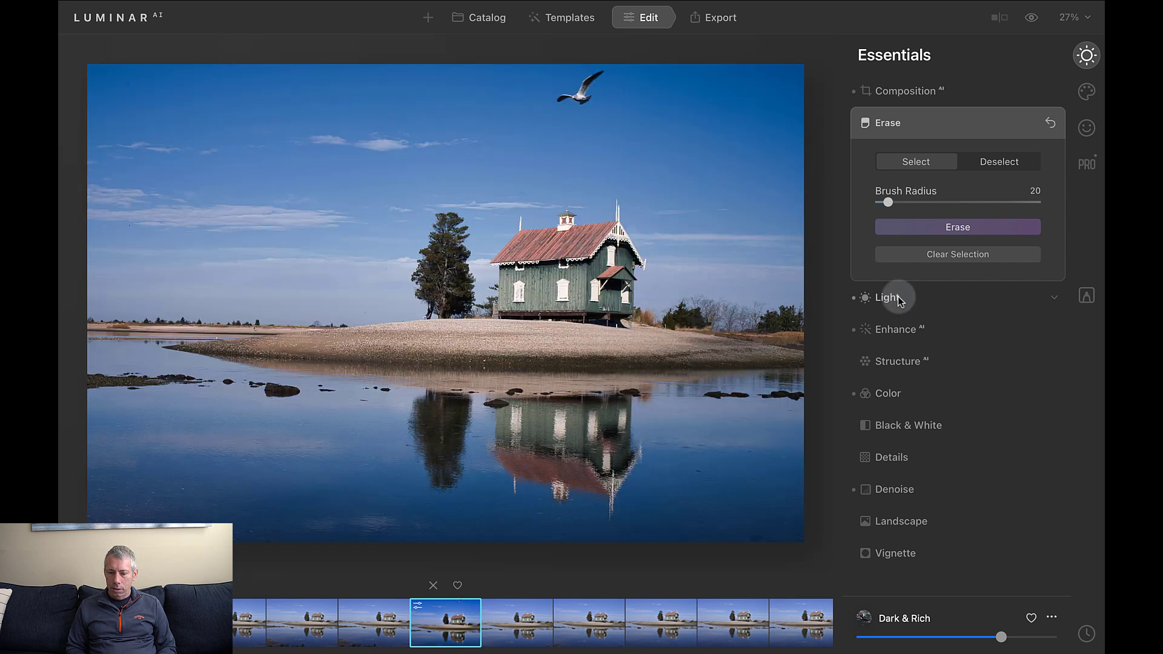
# Step: Set the Light temperature to 5976 and Smart Contrast to 66, trying contrast values of 70, 100 and -100 on the way
pyautogui.click(888, 297)
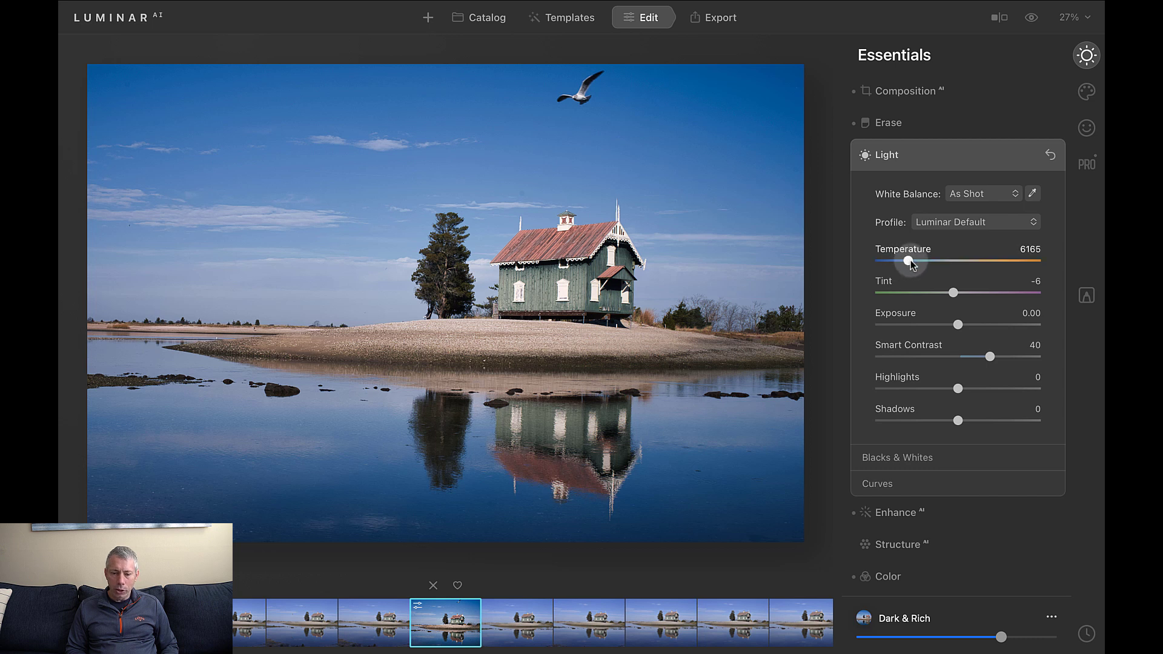
pyautogui.moveTo(913, 262); pyautogui.dragTo(907, 262)
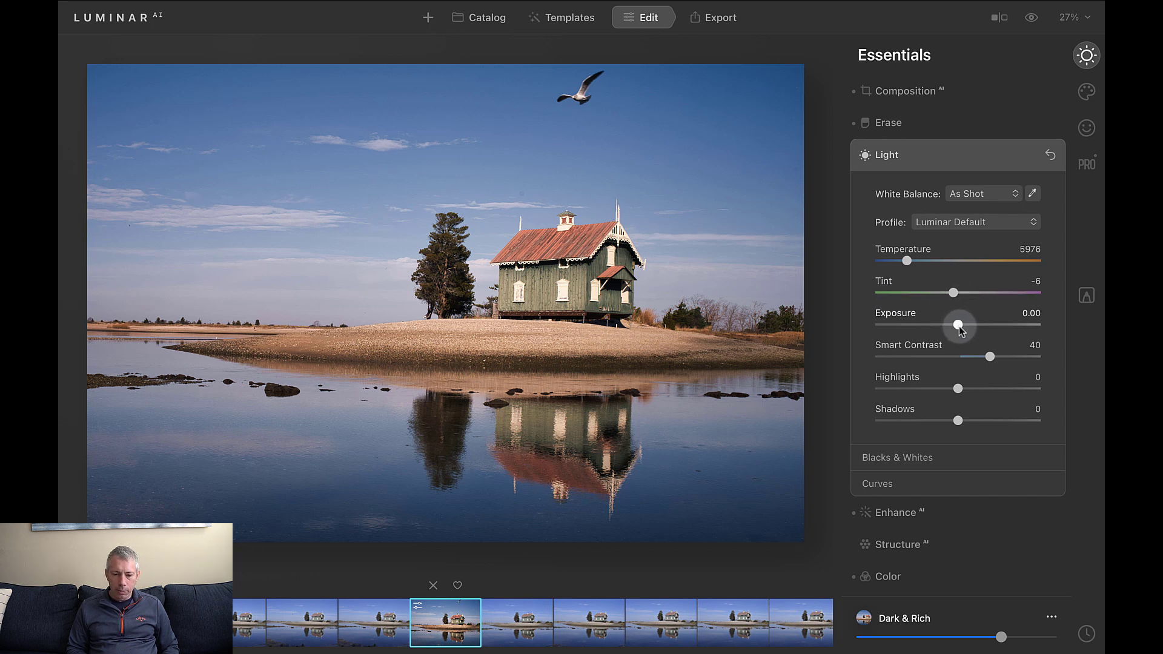
pyautogui.moveTo(993, 356); pyautogui.dragTo(1018, 358)
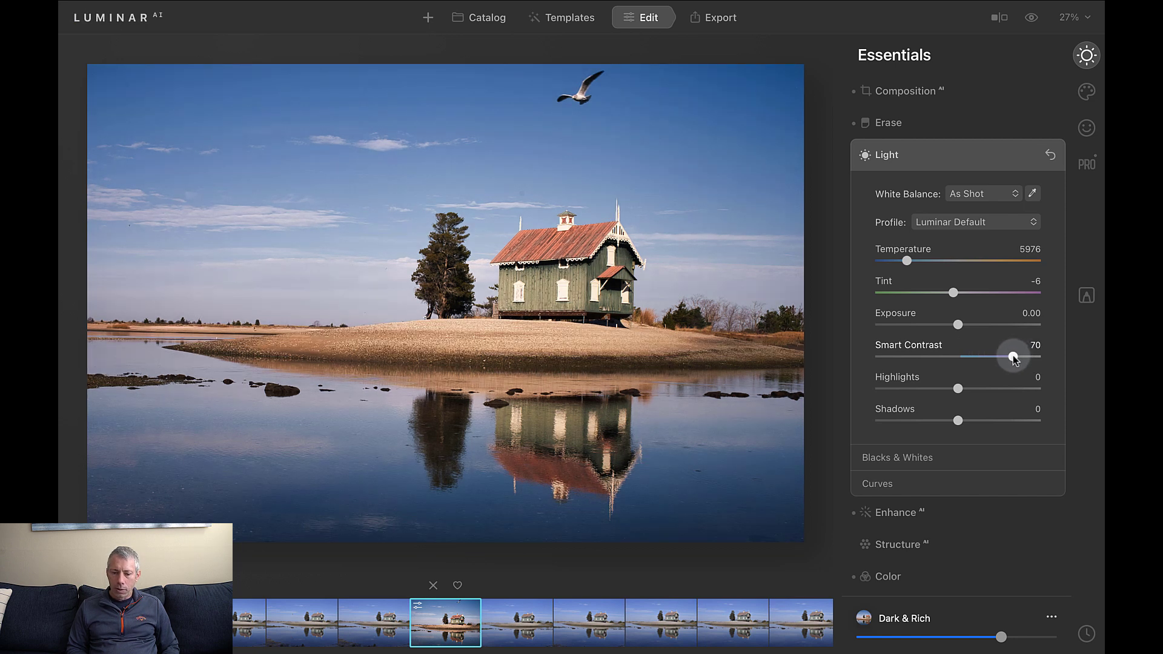
pyautogui.moveTo(1013, 357); pyautogui.dragTo(1061, 361)
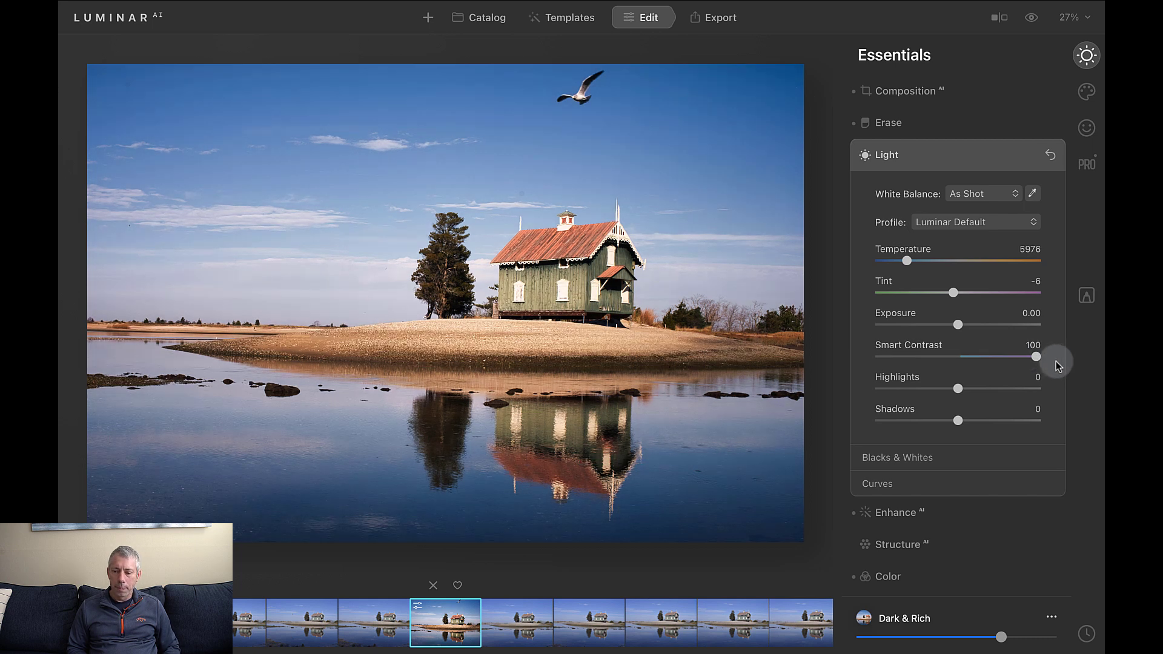
pyautogui.moveTo(1035, 358); pyautogui.dragTo(862, 356)
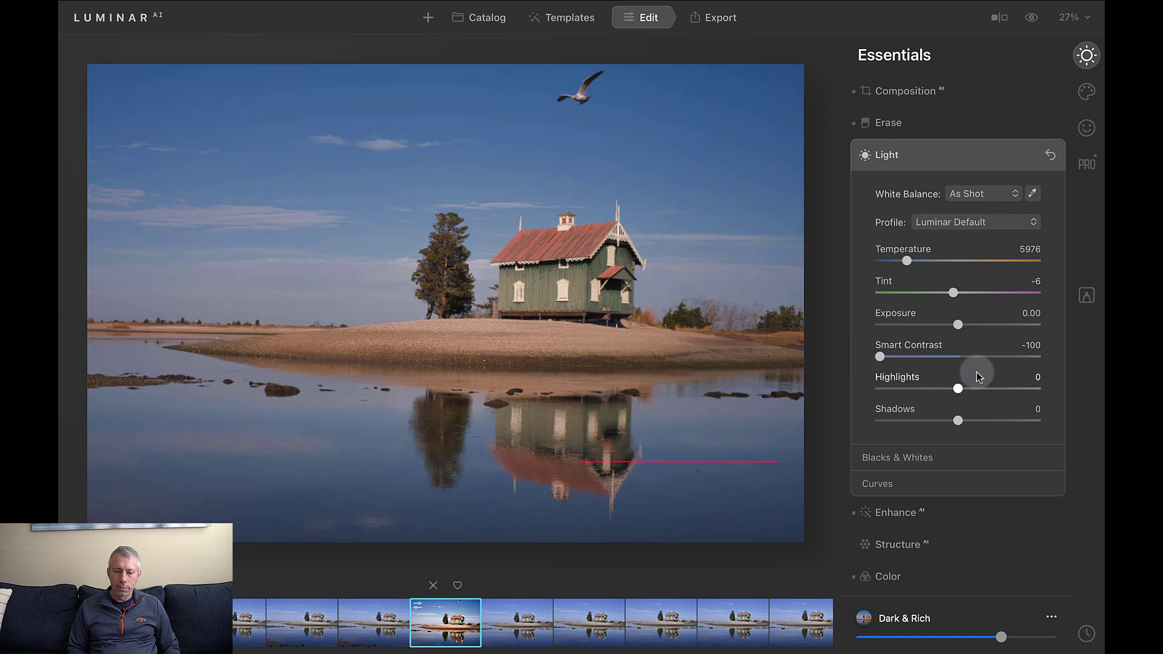
pyautogui.moveTo(879, 356); pyautogui.dragTo(1021, 361)
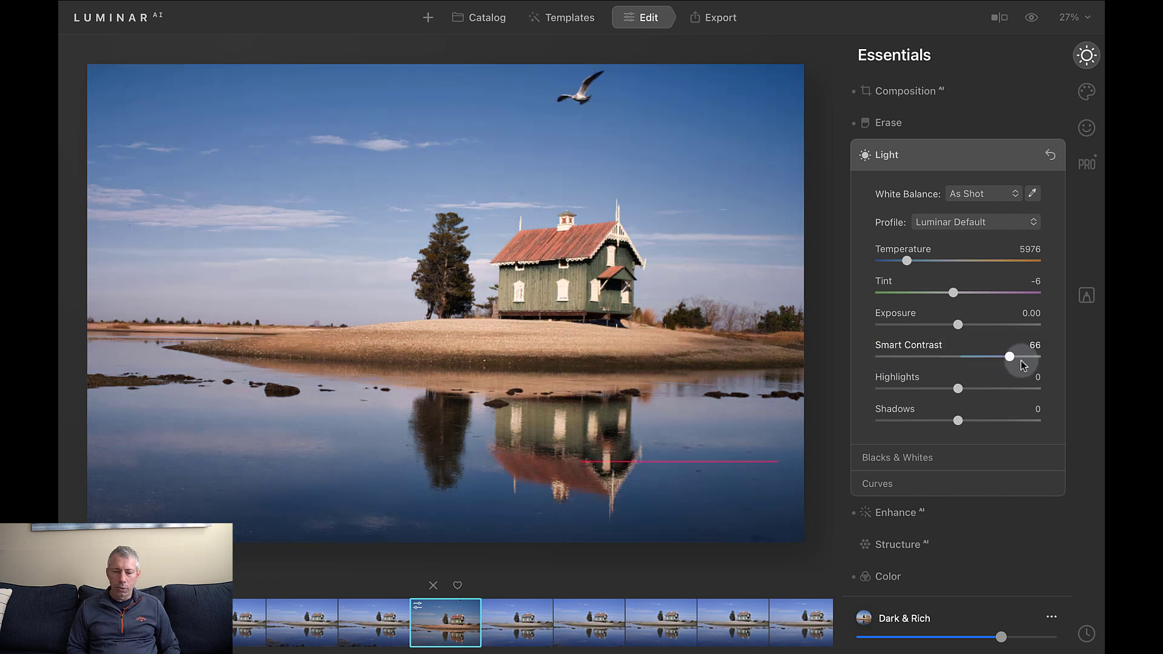
# Step: Darken the tonal range in the Light settings with Highlights at -5, Whites at -23 and Blacks at -15
pyautogui.scroll(-1, 1008, 397)
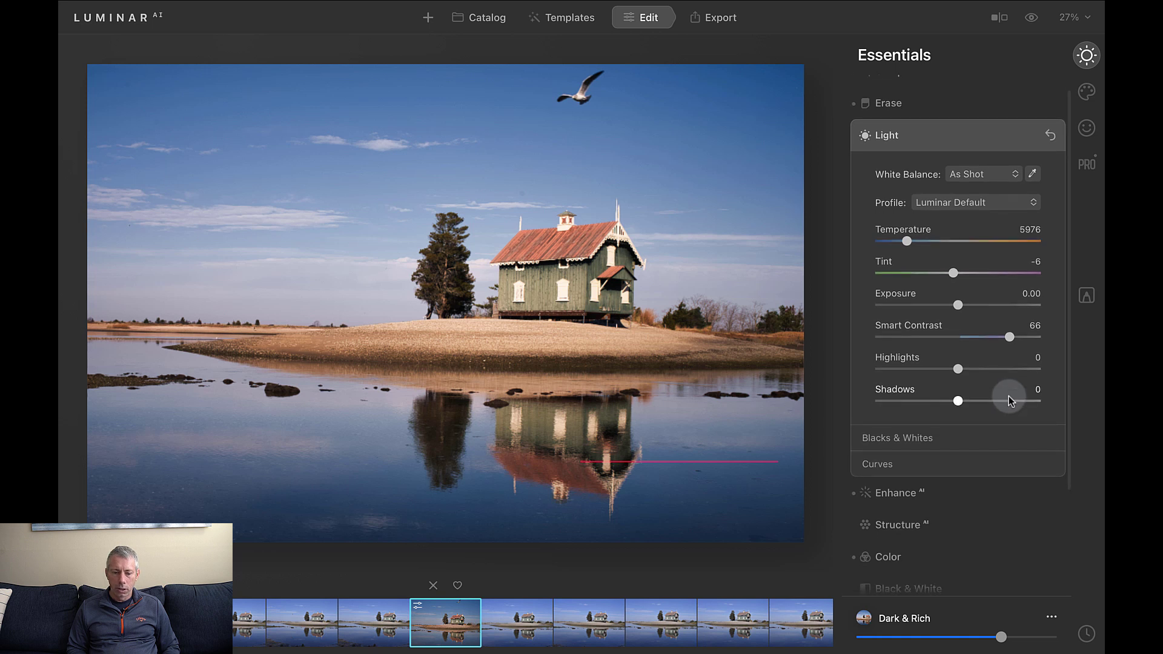
pyautogui.moveTo(959, 369); pyautogui.dragTo(955, 369)
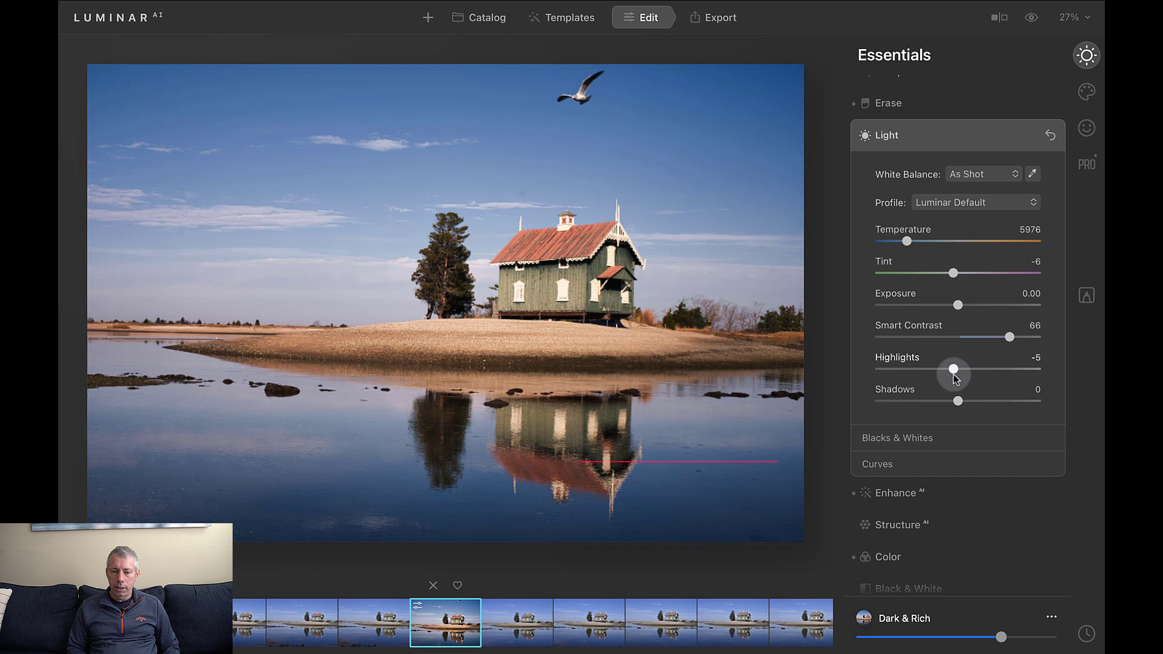
pyautogui.scroll(-1, 980, 409)
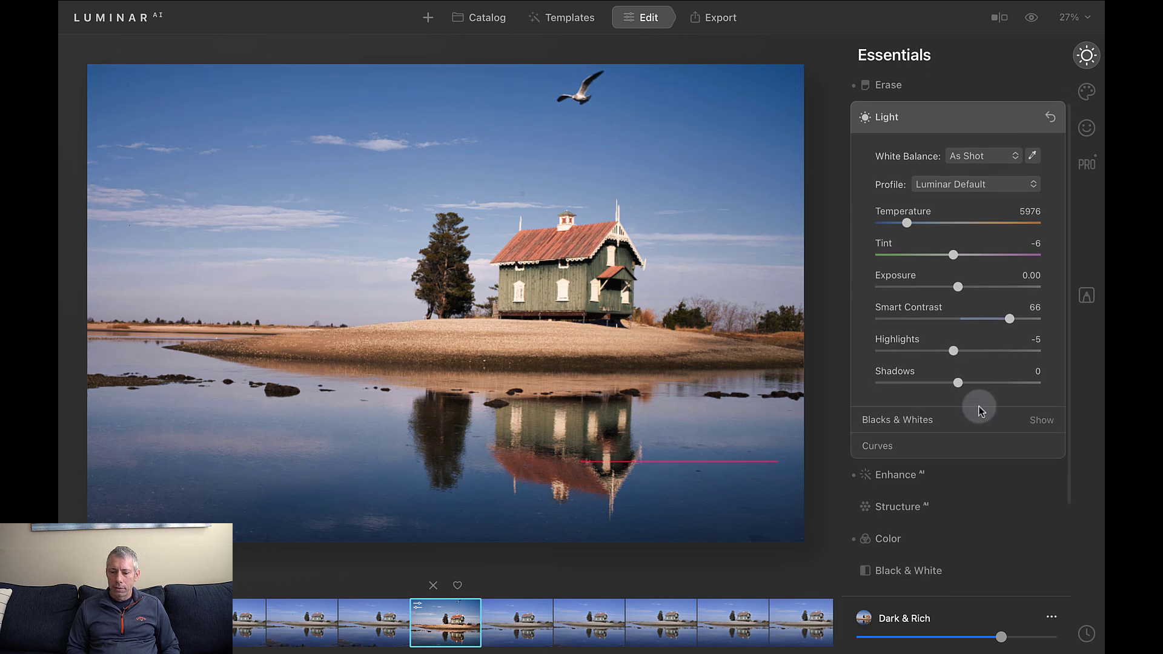
pyautogui.scroll(-2, 971, 410)
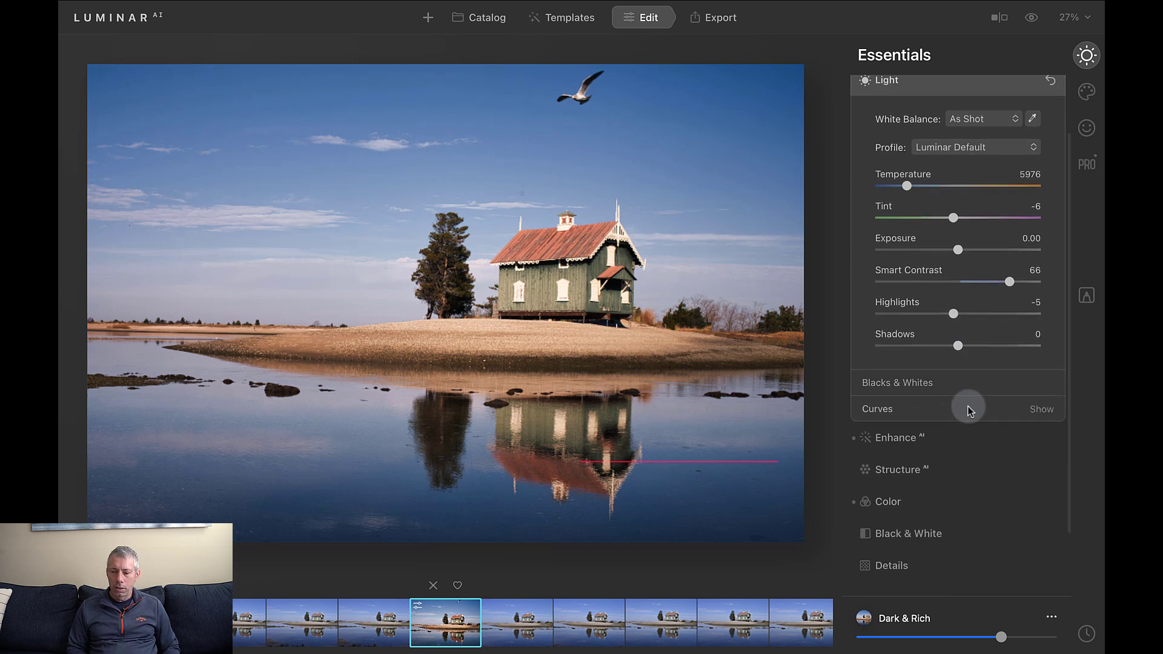
pyautogui.click(922, 386)
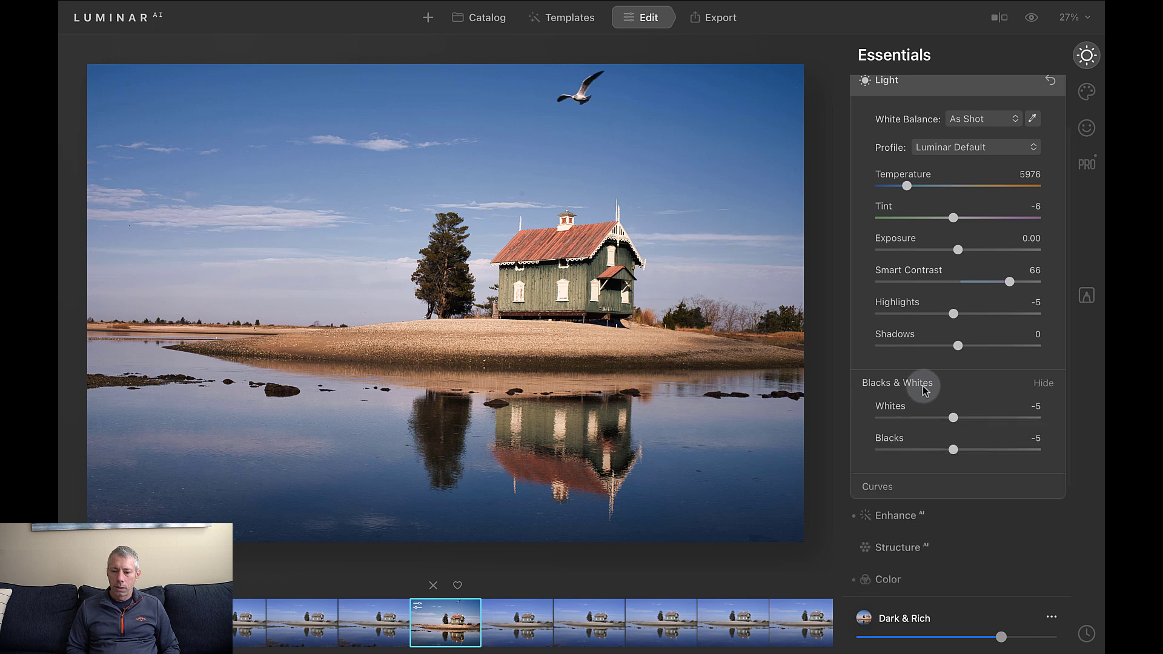
pyautogui.moveTo(953, 368); pyautogui.dragTo(941, 370)
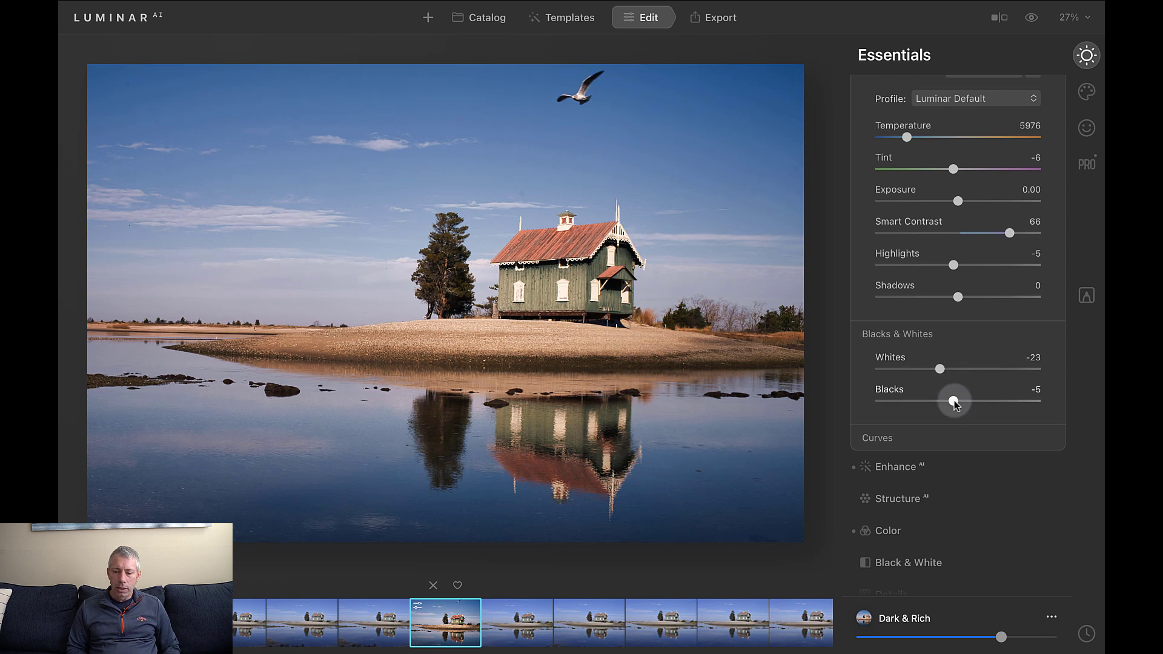
pyautogui.moveTo(974, 401); pyautogui.dragTo(947, 397)
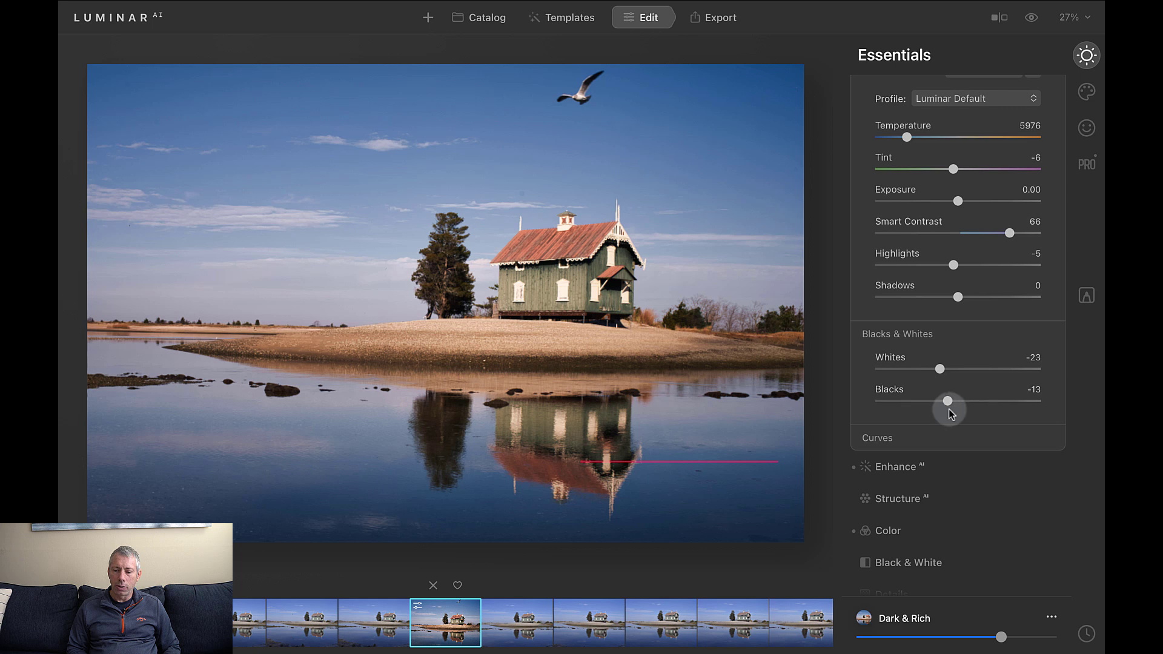
pyautogui.moveTo(949, 408); pyautogui.dragTo(946, 407)
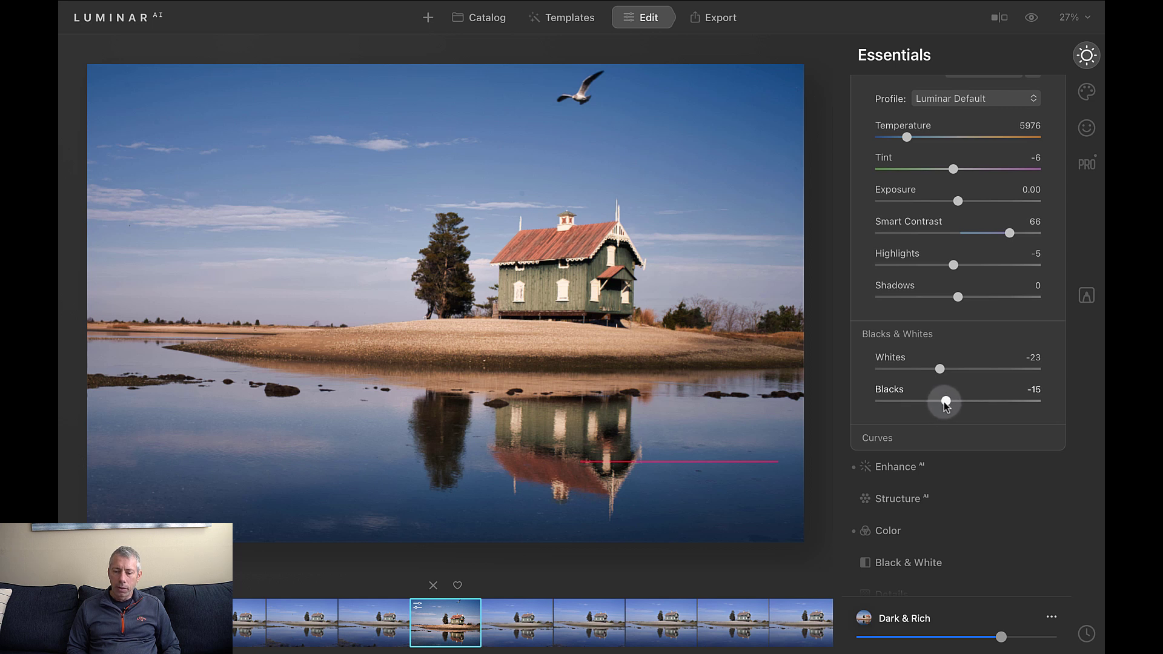
# Step: Set Accent to 36 and Sky Enhancer to 62 in the Enhance AI adjustments
pyautogui.scroll(-3, 961, 423)
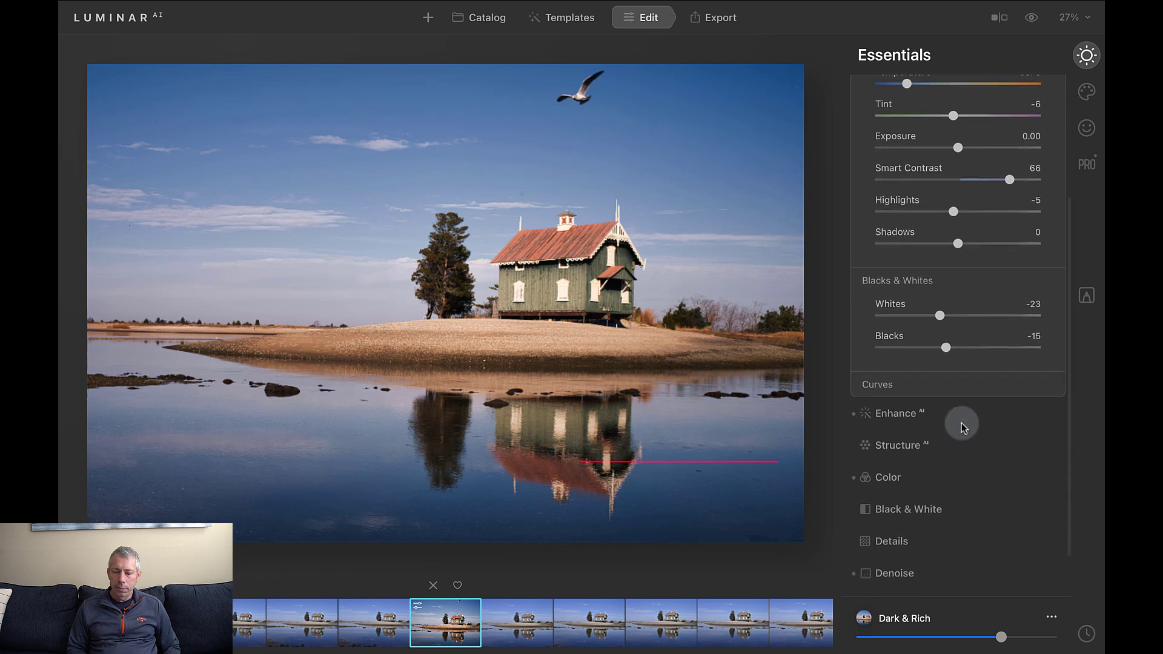
pyautogui.click(904, 416)
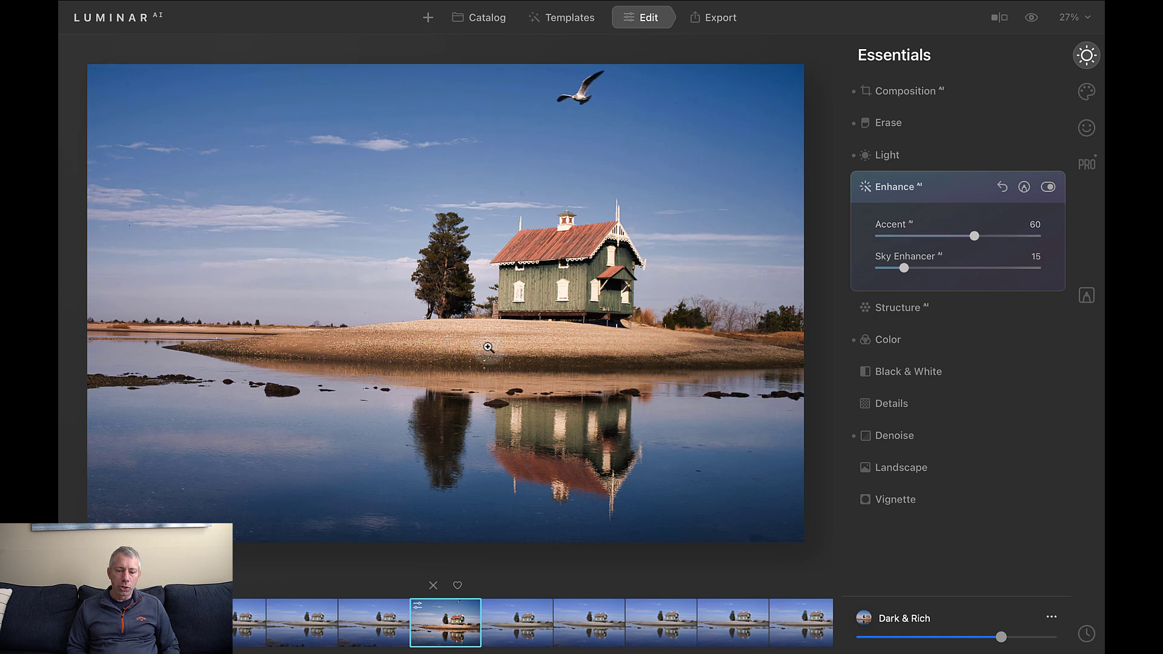
pyautogui.moveTo(973, 234); pyautogui.dragTo(946, 235)
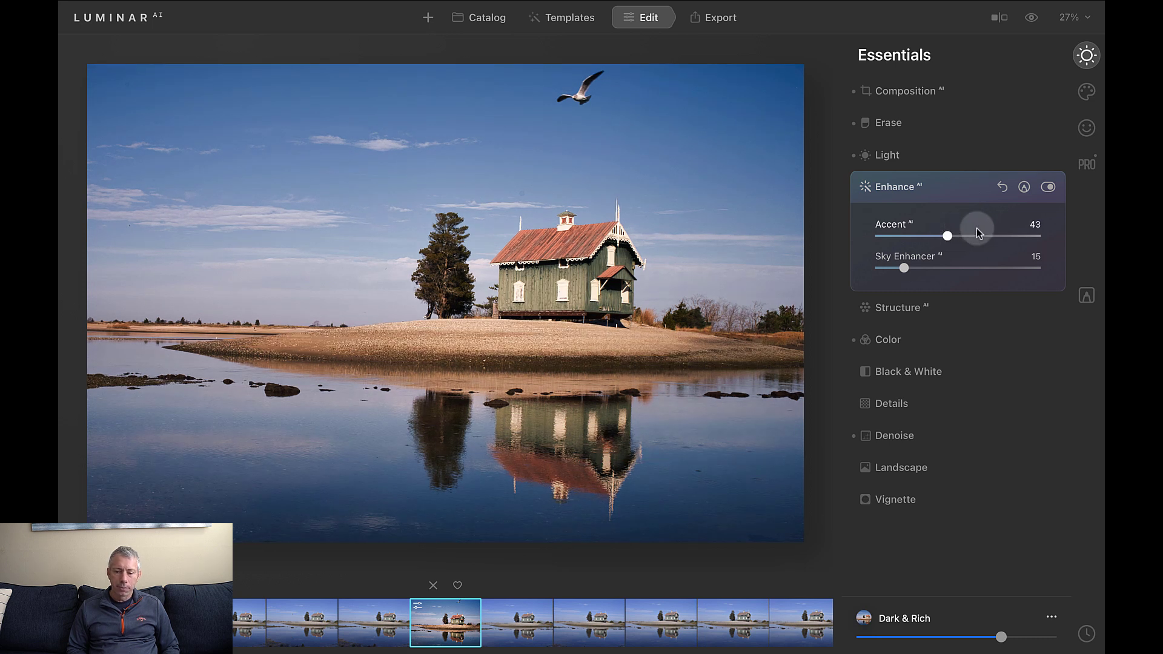
pyautogui.moveTo(945, 235); pyautogui.dragTo(984, 276)
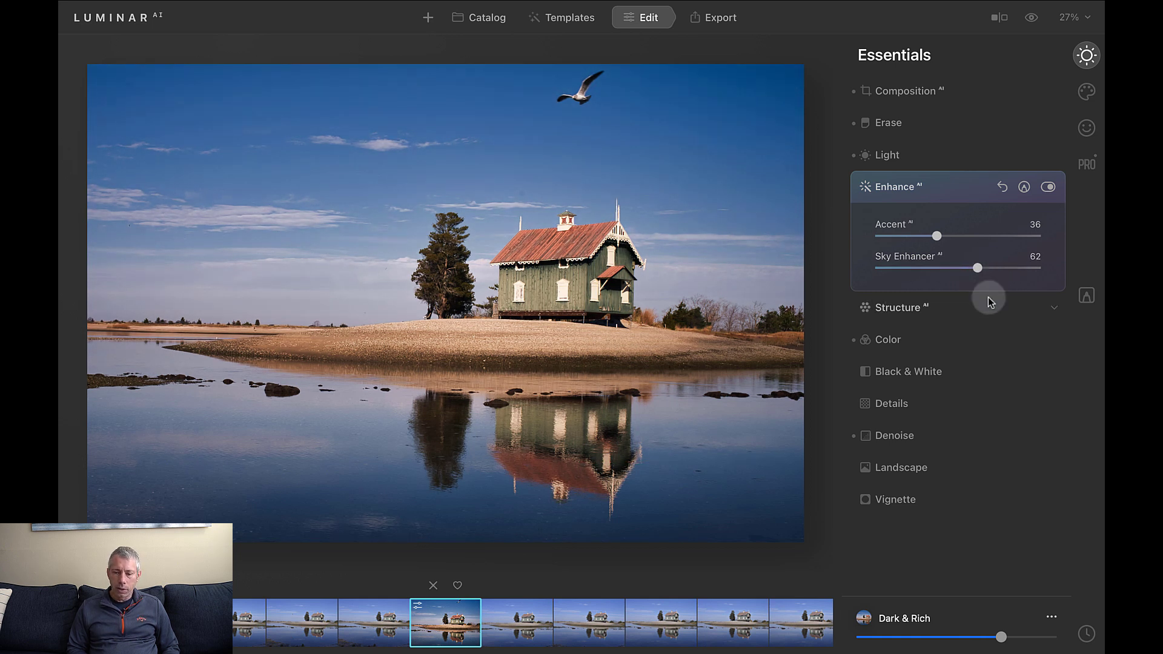
# Step: Try a Structure AI Amount of 31 on the whole photo, and return it to 0
pyautogui.click(924, 314)
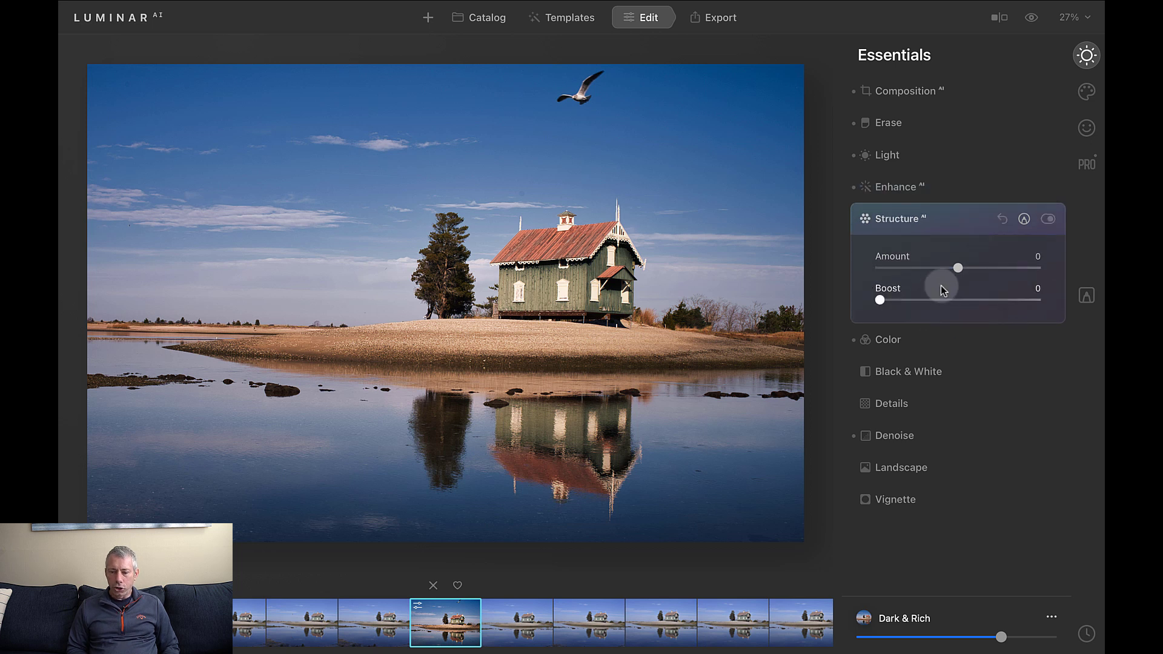
pyautogui.click(985, 269)
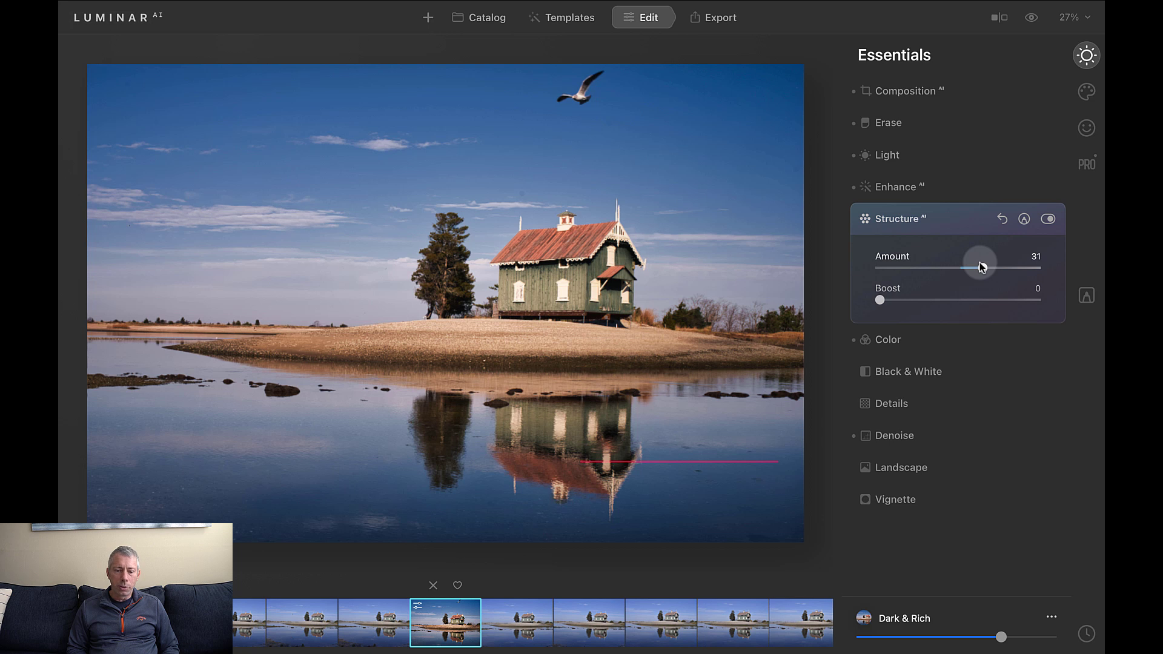
pyautogui.moveTo(983, 267); pyautogui.dragTo(959, 264)
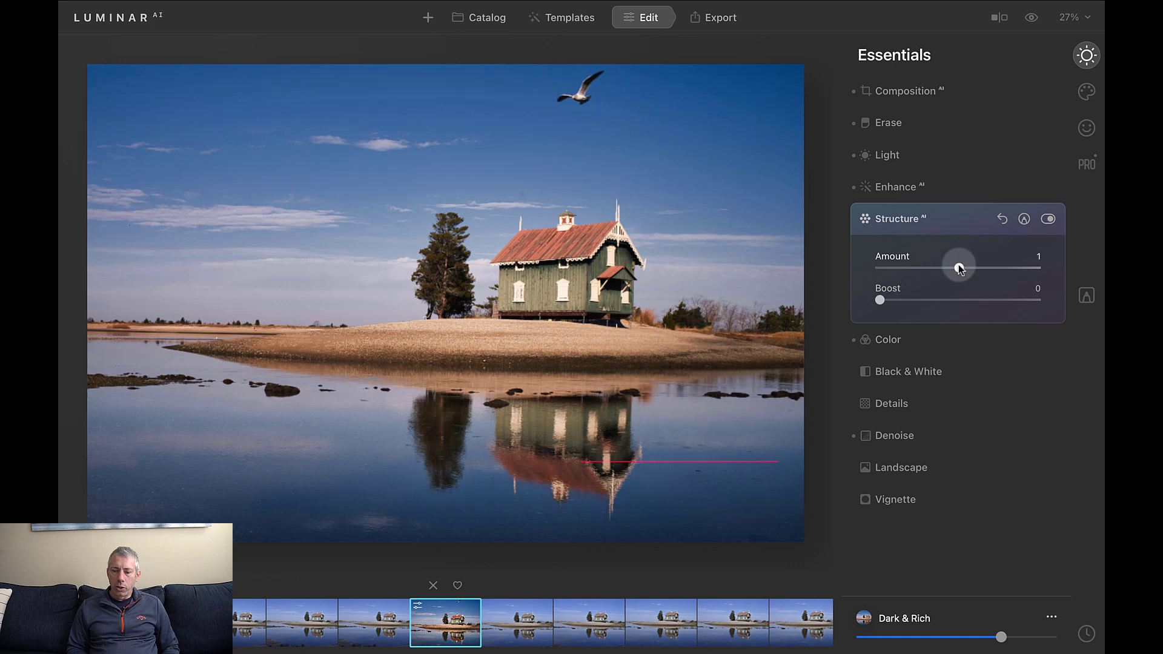
# Step: Paint a Structure AI mask over the house with a brush radius of 100, and show the mask overlay
pyautogui.click(1025, 220)
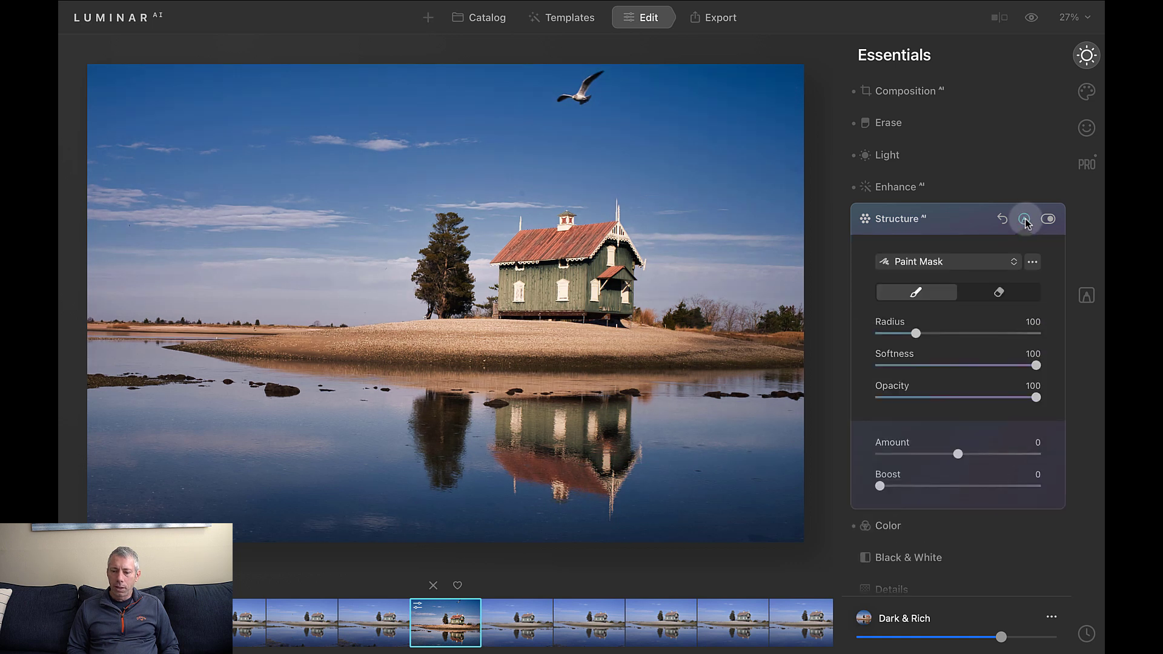
pyautogui.click(915, 294)
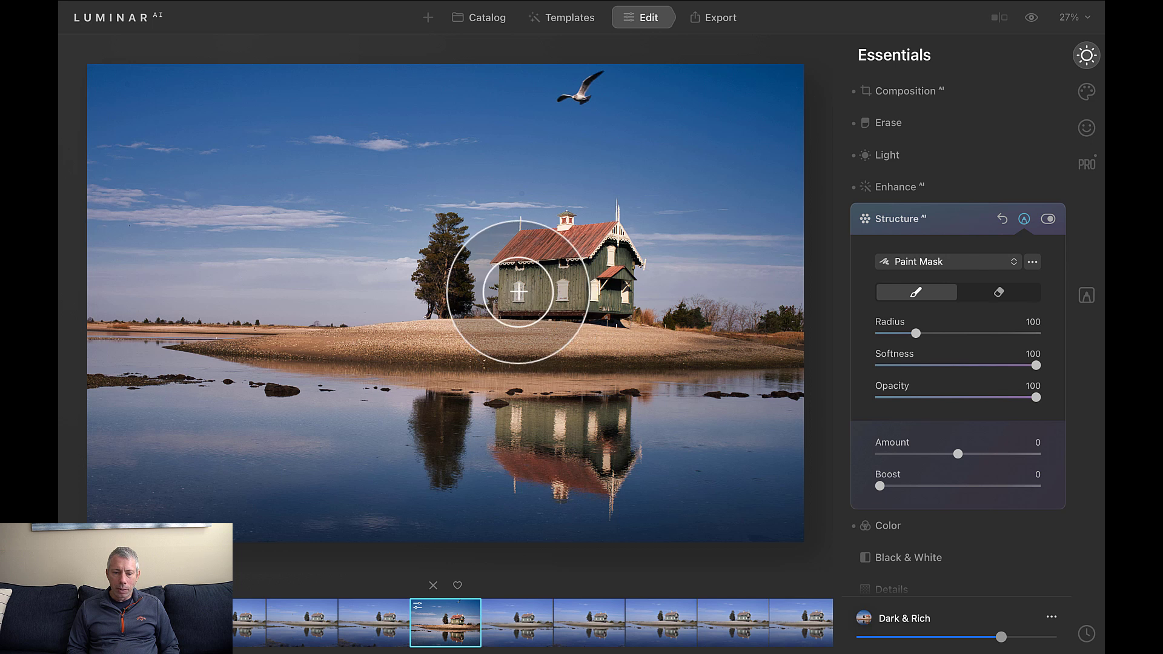
pyautogui.moveTo(607, 245)
pyautogui.mouseDown()
pyautogui.moveTo(511, 278)
pyautogui.moveTo(591, 289)
pyautogui.moveTo(609, 246)
pyautogui.mouseUp()
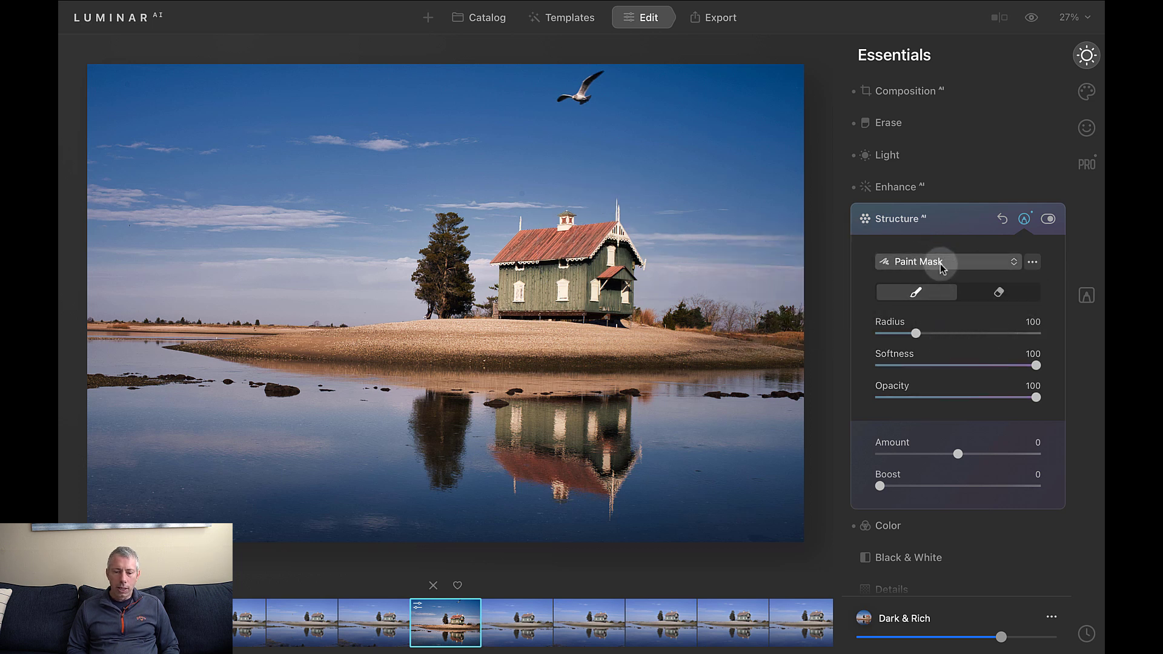
pyautogui.click(1033, 261)
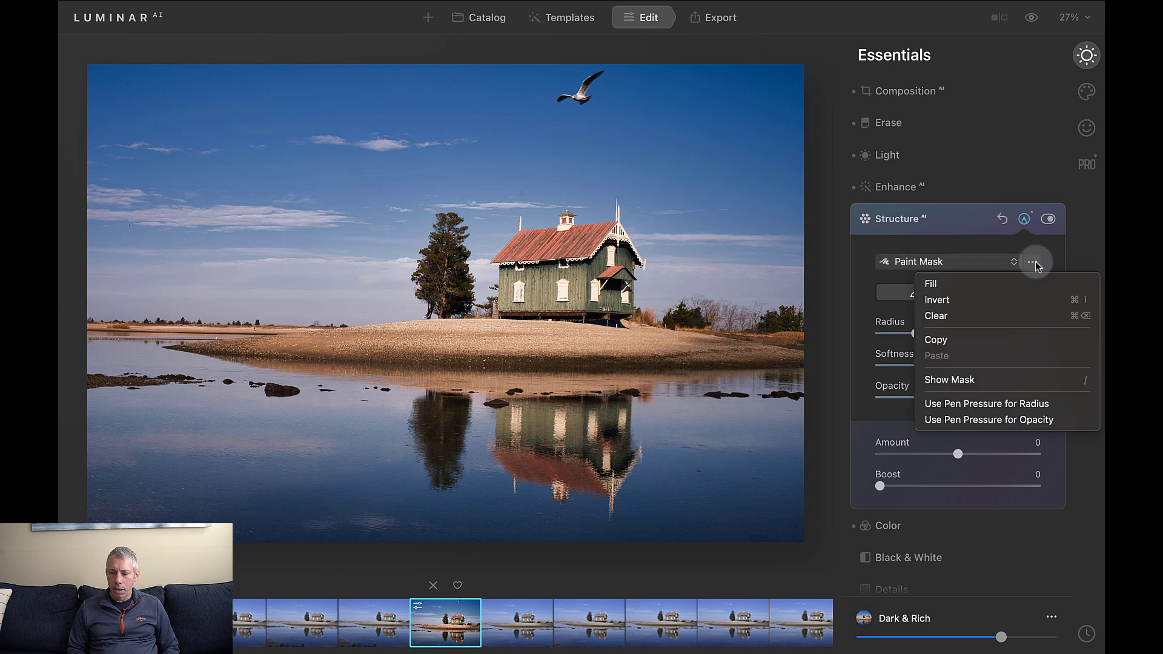
pyautogui.click(966, 379)
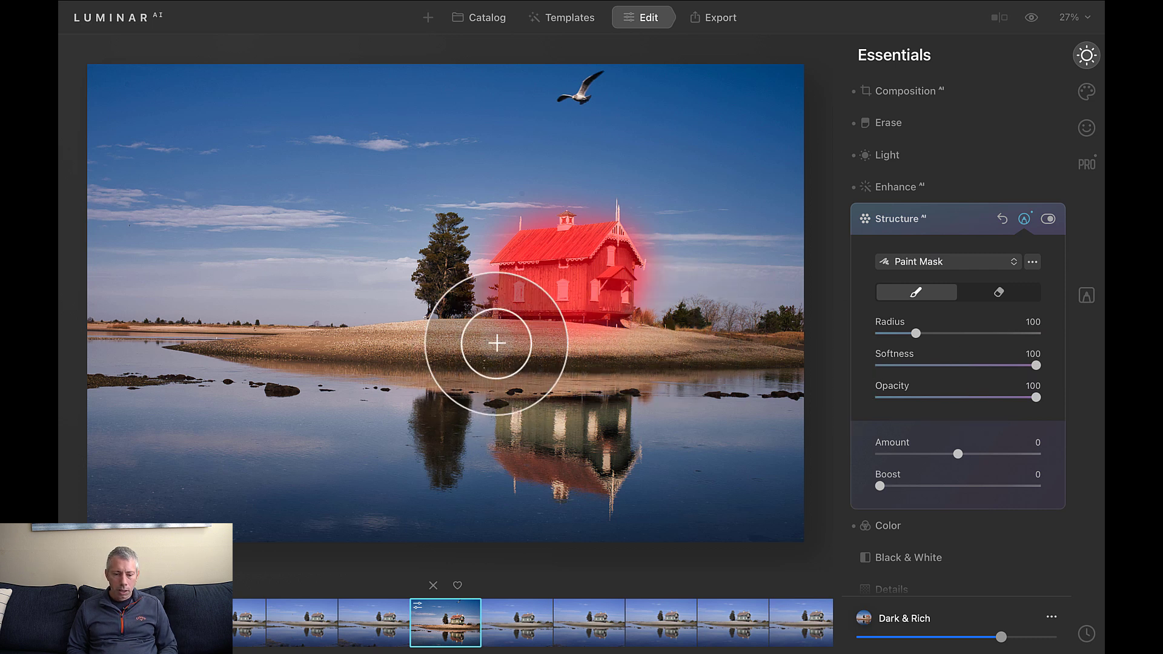
# Step: Refine the mask around the house's left side, reducing the brush radius to 64 and repainting the wall and roof
pyautogui.moveTo(498, 344)
pyautogui.mouseDown()
pyautogui.moveTo(642, 345)
pyautogui.moveTo(663, 332)
pyautogui.moveTo(658, 281)
pyautogui.moveTo(671, 279)
pyautogui.moveTo(675, 247)
pyautogui.moveTo(640, 201)
pyautogui.moveTo(601, 194)
pyautogui.moveTo(503, 213)
pyautogui.moveTo(462, 259)
pyautogui.mouseUp()
pyautogui.press('[')
pyautogui.press('[')
pyautogui.press('[')
pyautogui.press('[')
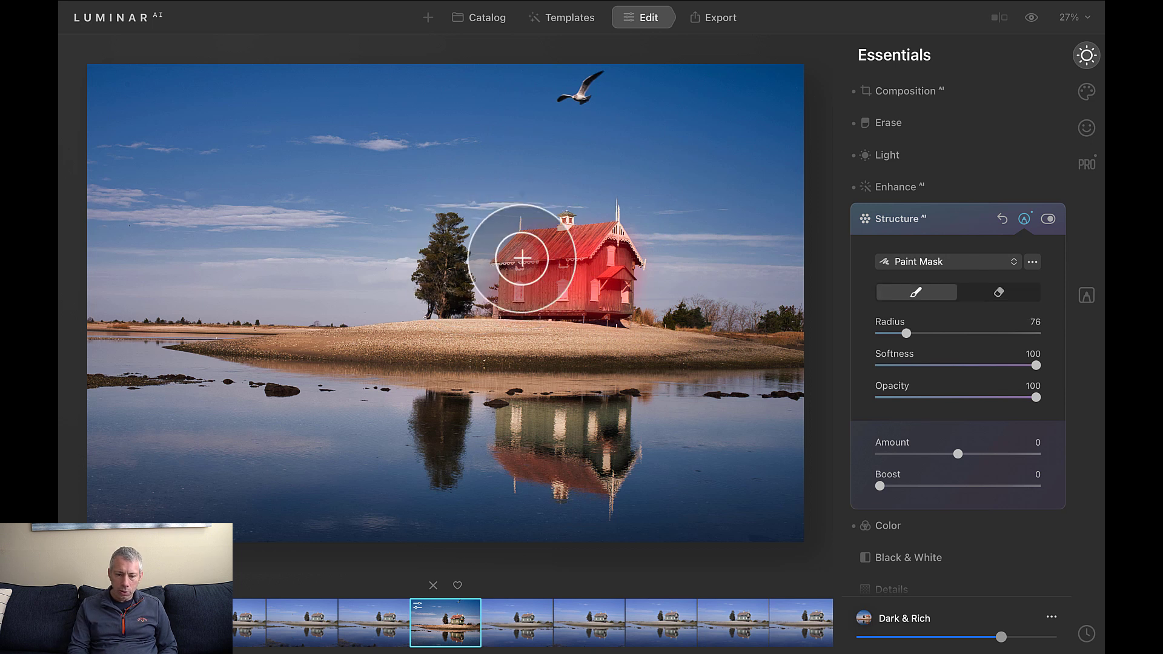
pyautogui.moveTo(529, 252)
pyautogui.mouseDown()
pyautogui.moveTo(512, 294)
pyautogui.moveTo(594, 295)
pyautogui.moveTo(616, 283)
pyautogui.moveTo(617, 252)
pyautogui.moveTo(612, 238)
pyautogui.moveTo(601, 279)
pyautogui.moveTo(518, 292)
pyautogui.mouseUp()
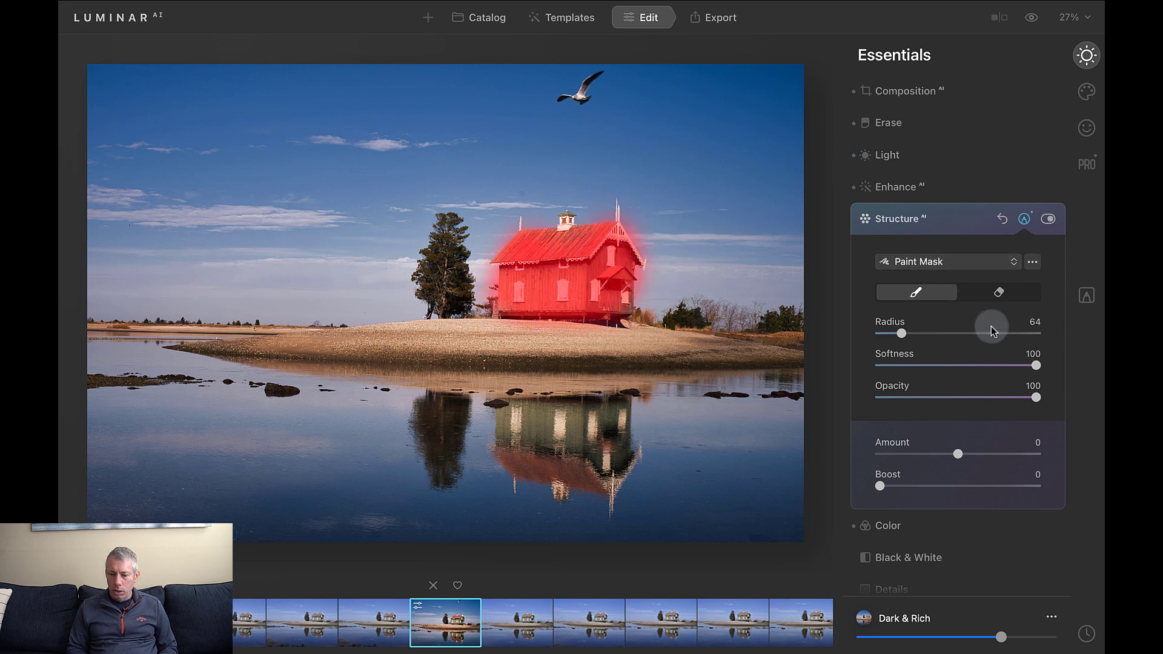
# Step: Hide the mask overlay and set the house's Structure Amount to 64 and Boost to 19
pyautogui.click(989, 454)
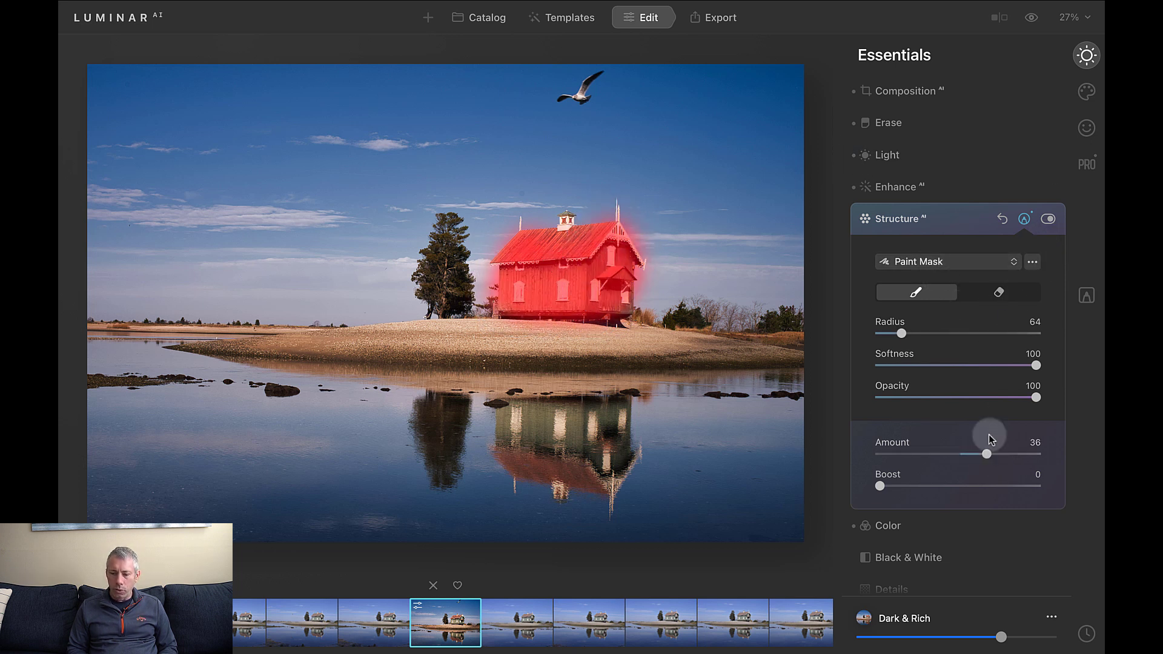
pyautogui.click(1032, 262)
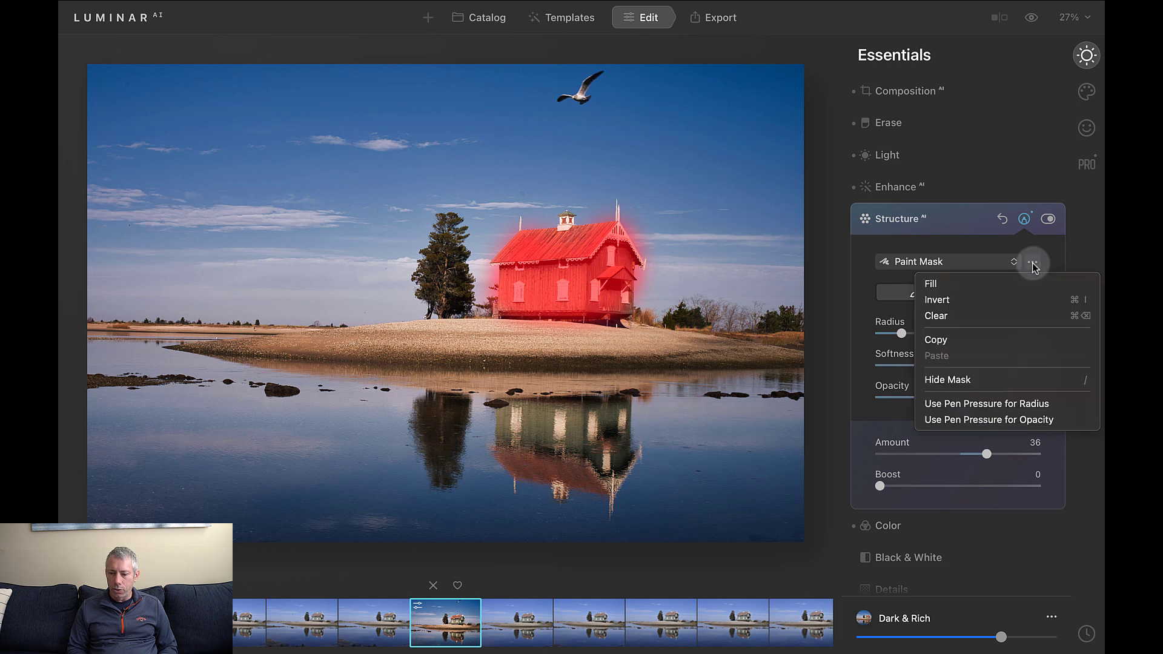
pyautogui.click(987, 380)
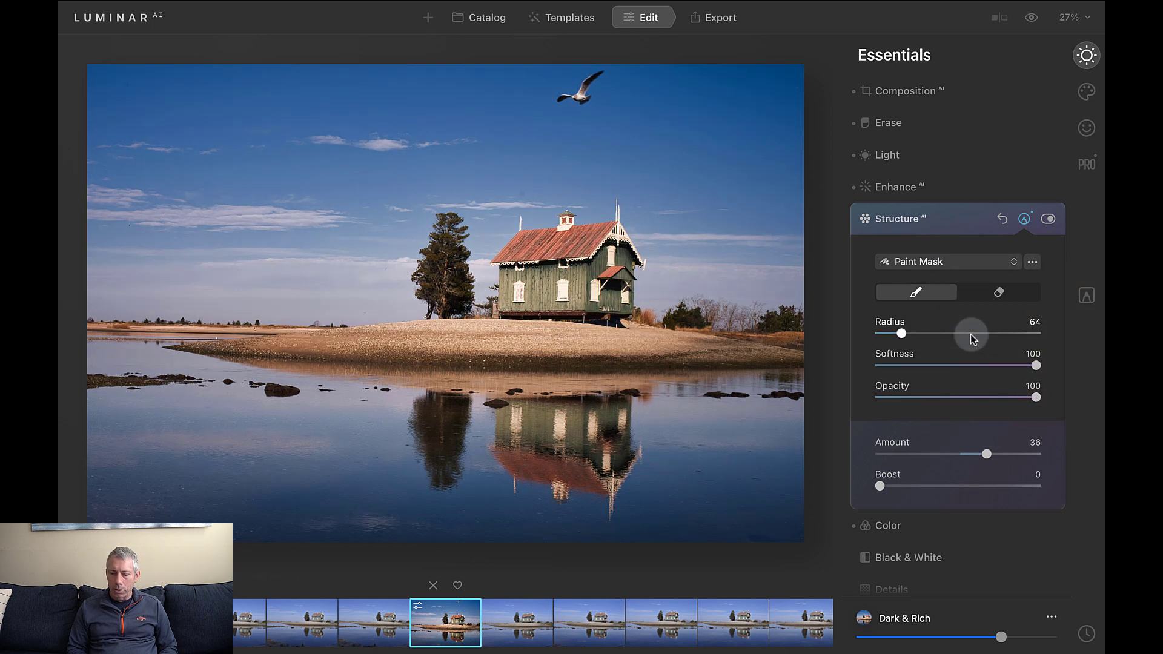
pyautogui.click(1009, 454)
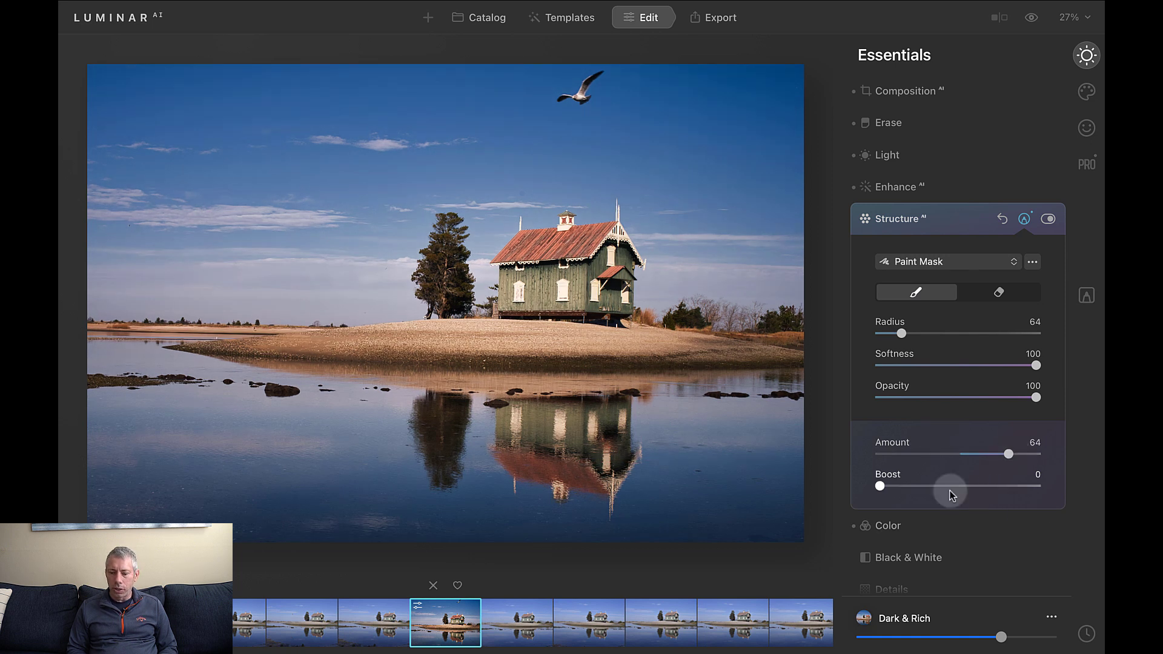
pyautogui.click(907, 487)
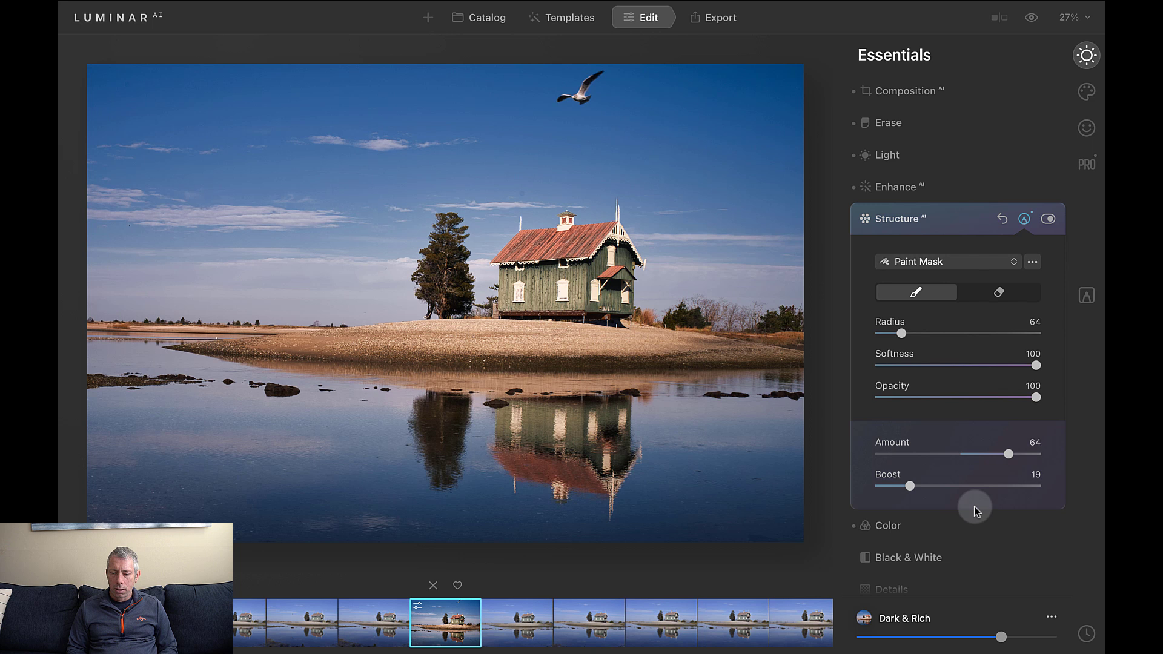
# Step: Set Saturation to 9 and Vibrance to 18 in the Color adjustments
pyautogui.scroll(-1, 974, 506)
pyautogui.scroll(-1, 974, 506)
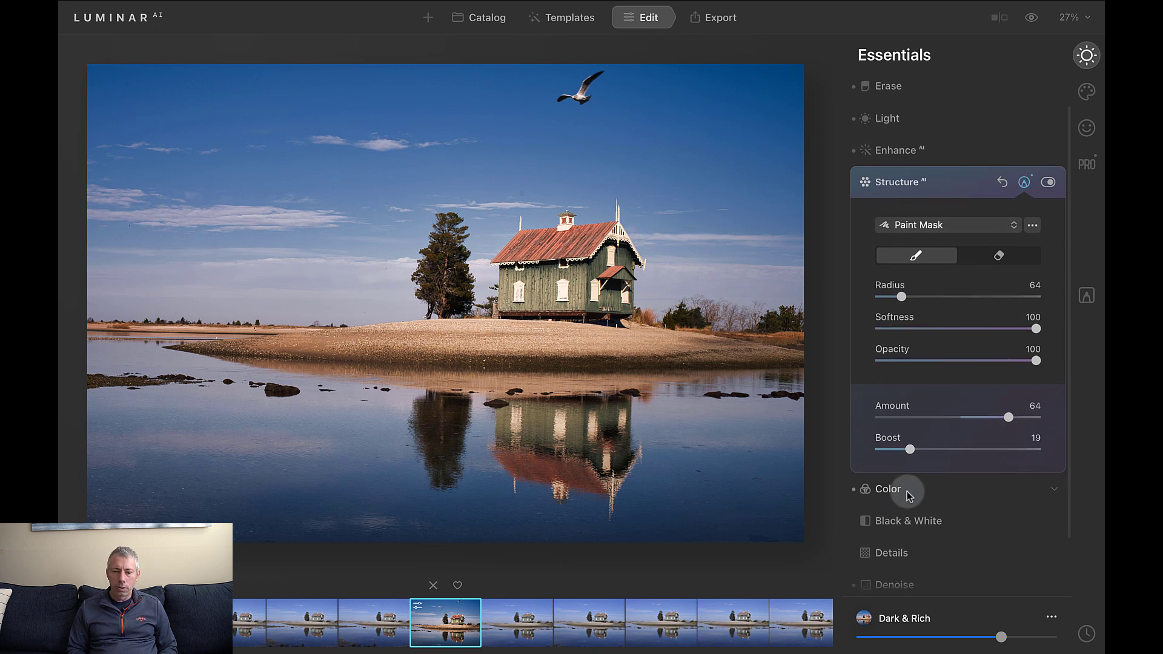
pyautogui.click(886, 489)
pyautogui.click(885, 494)
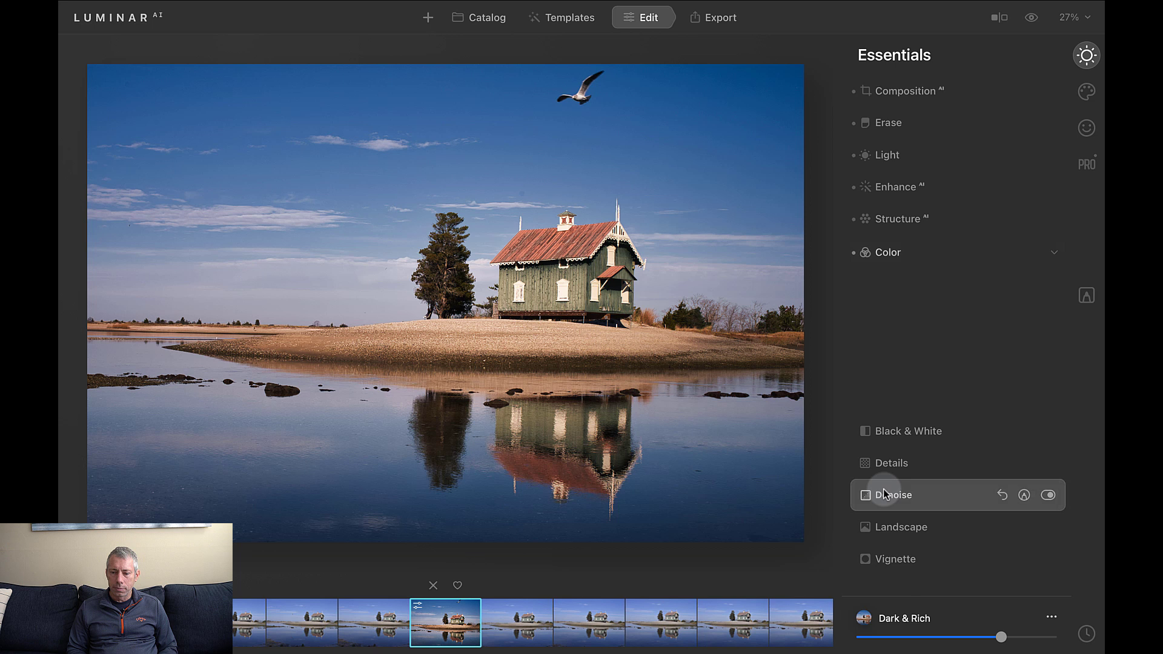
pyautogui.click(901, 251)
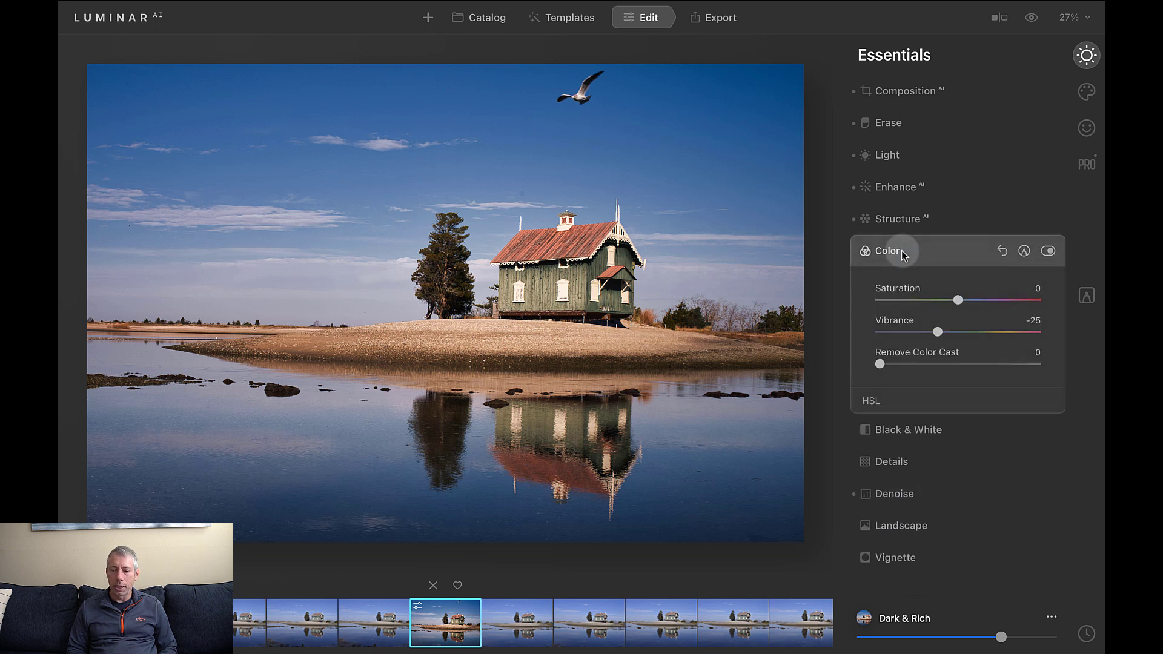
pyautogui.click(969, 333)
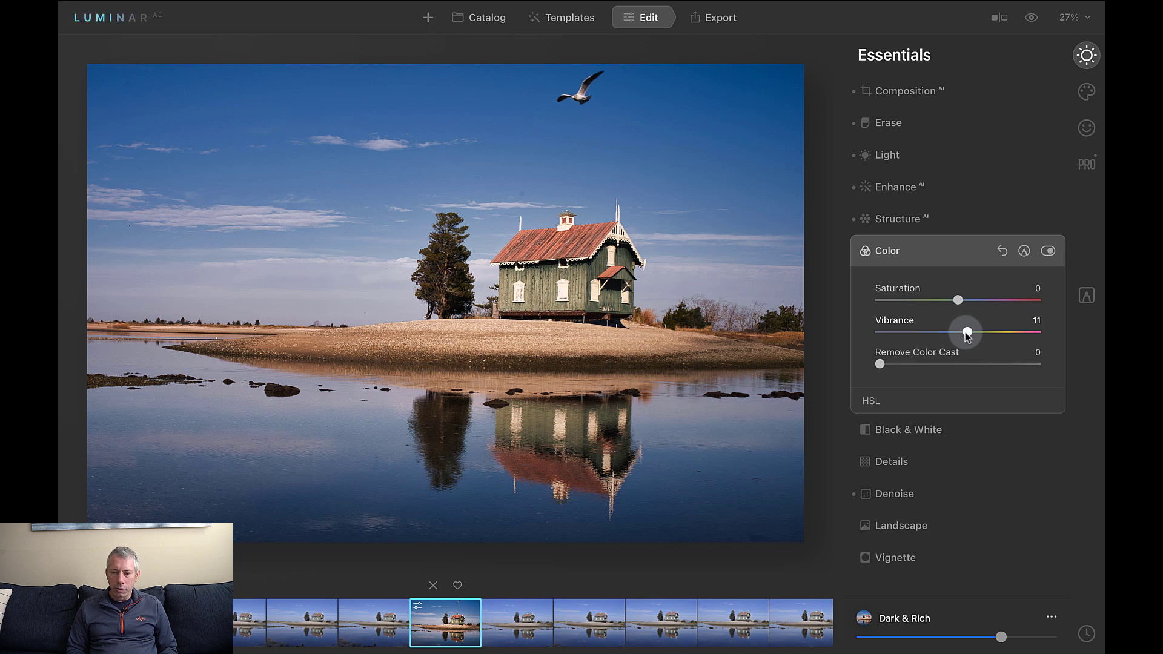
pyautogui.moveTo(968, 335); pyautogui.dragTo(953, 332)
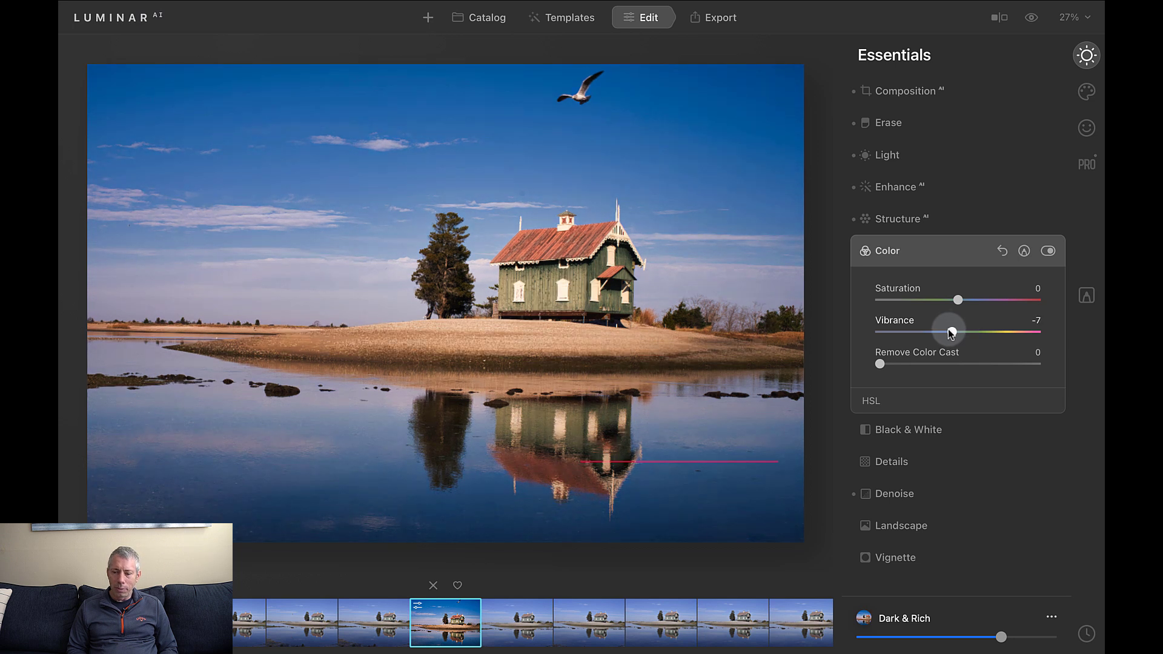
pyautogui.click(973, 299)
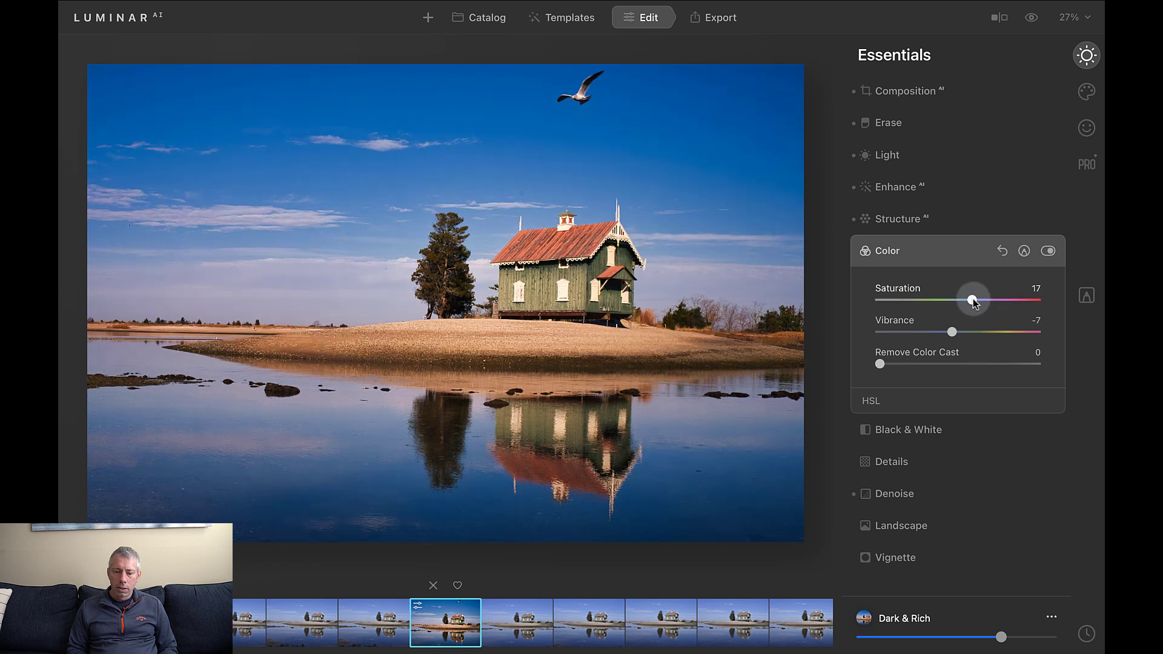
pyautogui.moveTo(973, 299); pyautogui.dragTo(918, 299)
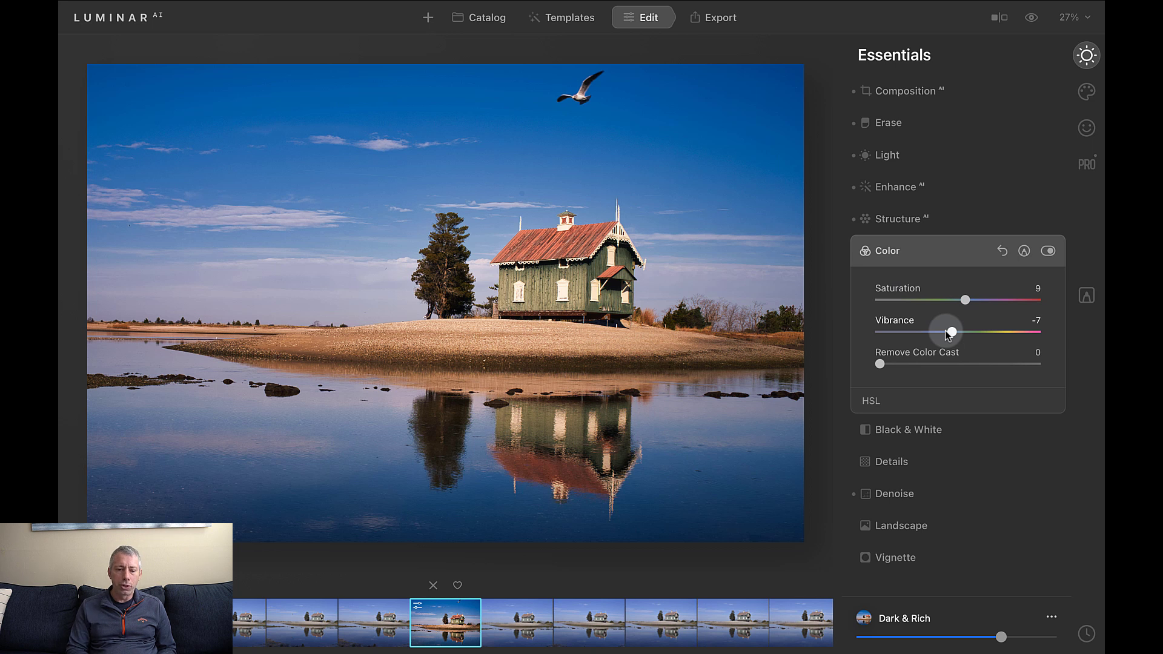
pyautogui.moveTo(947, 332); pyautogui.dragTo(974, 332)
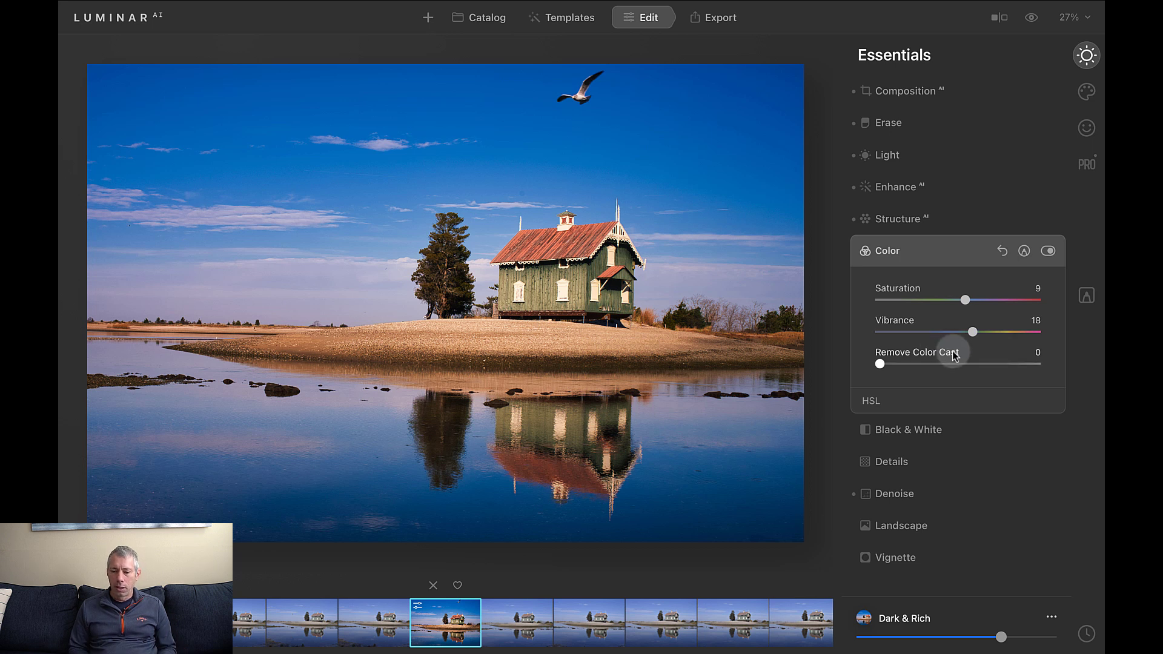
# Step: Shift the Green hue to 13 in the Color HSL settings
pyautogui.click(914, 405)
pyautogui.scroll(-5, 965, 412)
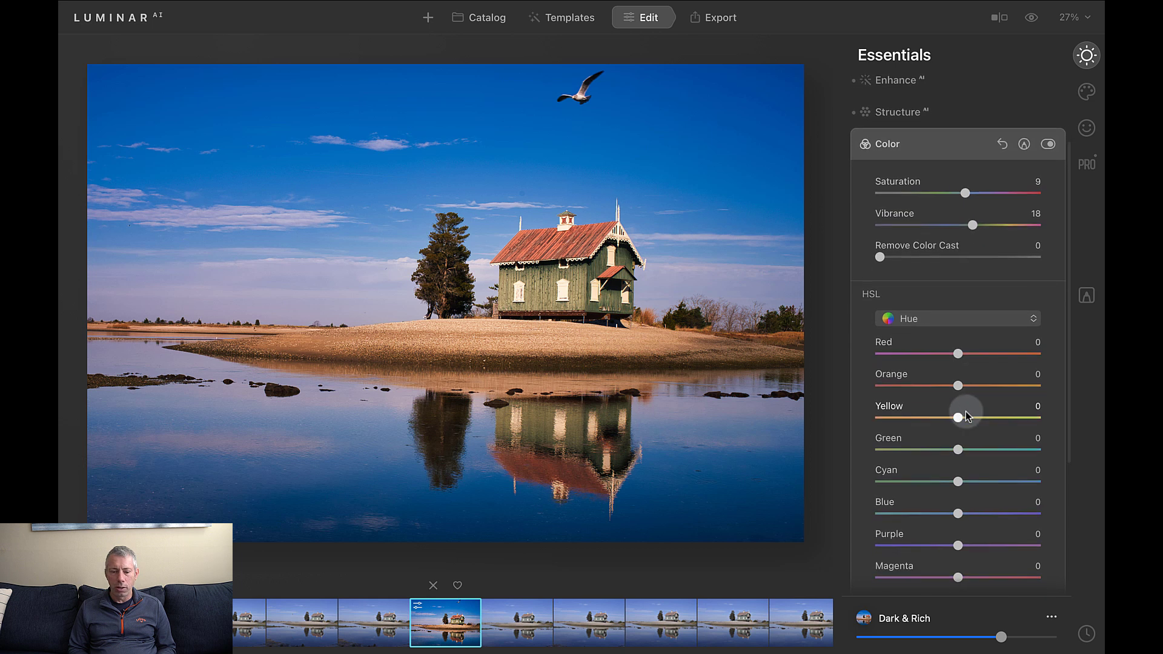
pyautogui.scroll(-1, 966, 415)
pyautogui.scroll(-1, 969, 409)
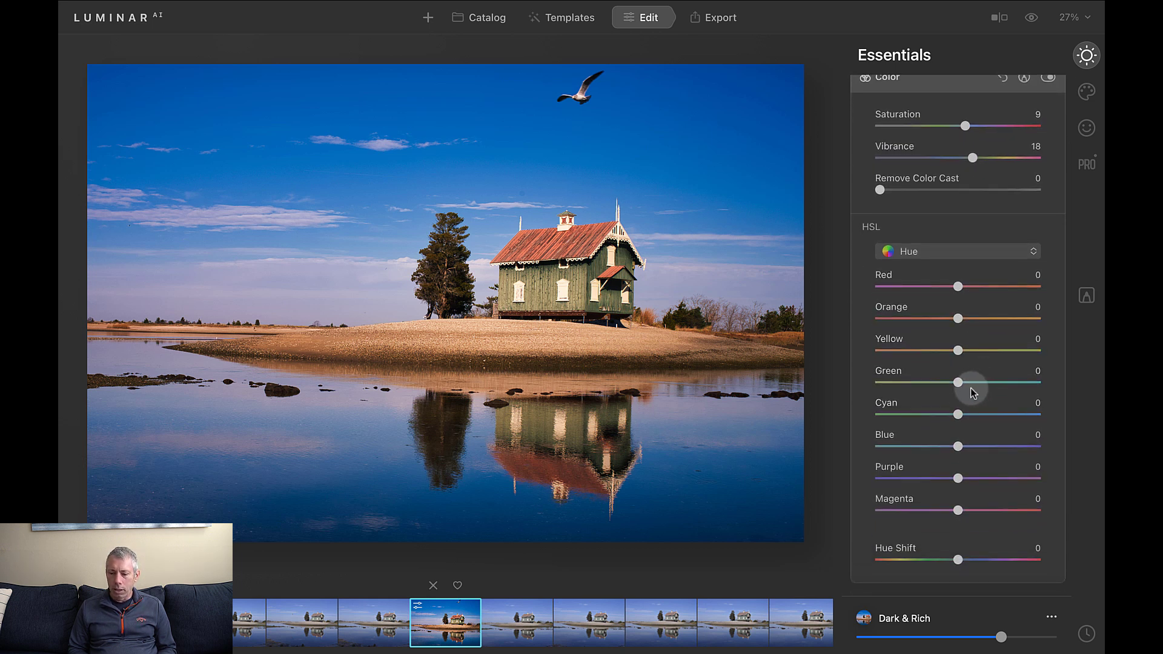
pyautogui.moveTo(959, 383)
pyautogui.mouseDown()
pyautogui.moveTo(986, 384)
pyautogui.moveTo(969, 383)
pyautogui.mouseUp()
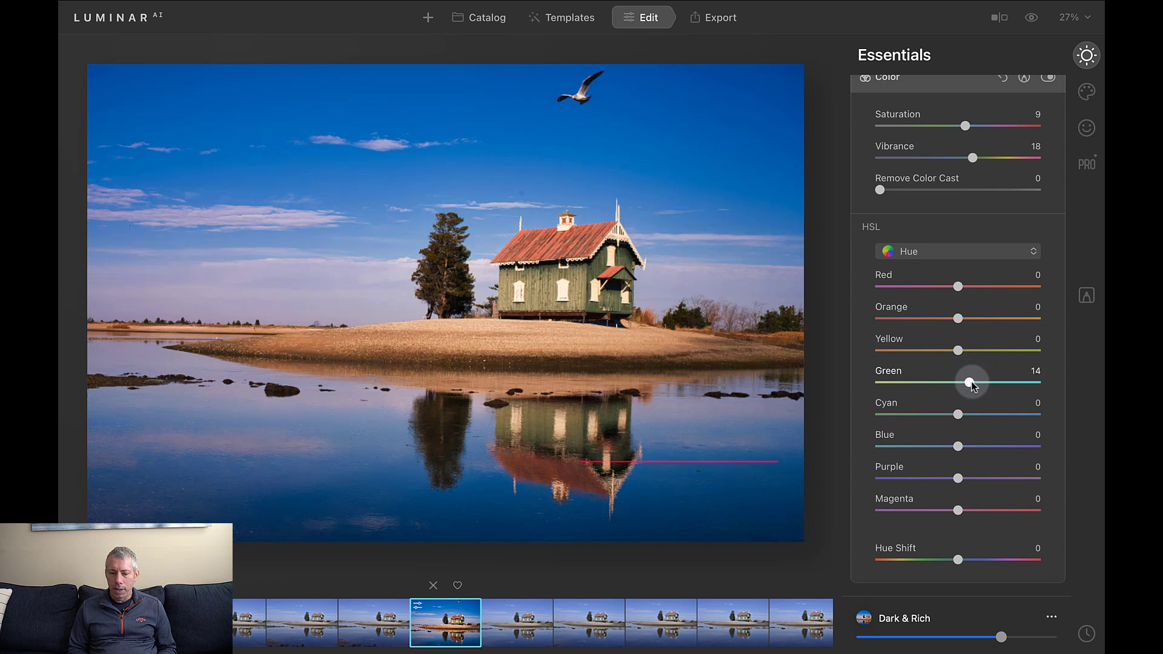
# Step: Set the HSL Luminance of Green to 25 and Red to 47
pyautogui.click(967, 253)
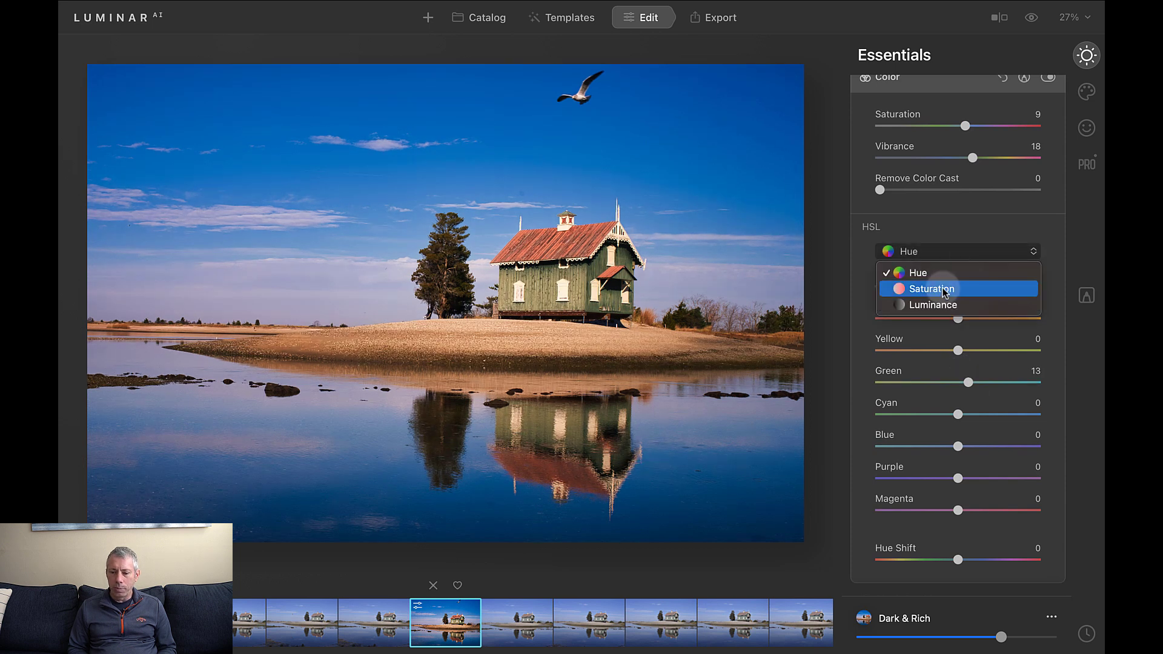
pyautogui.click(934, 306)
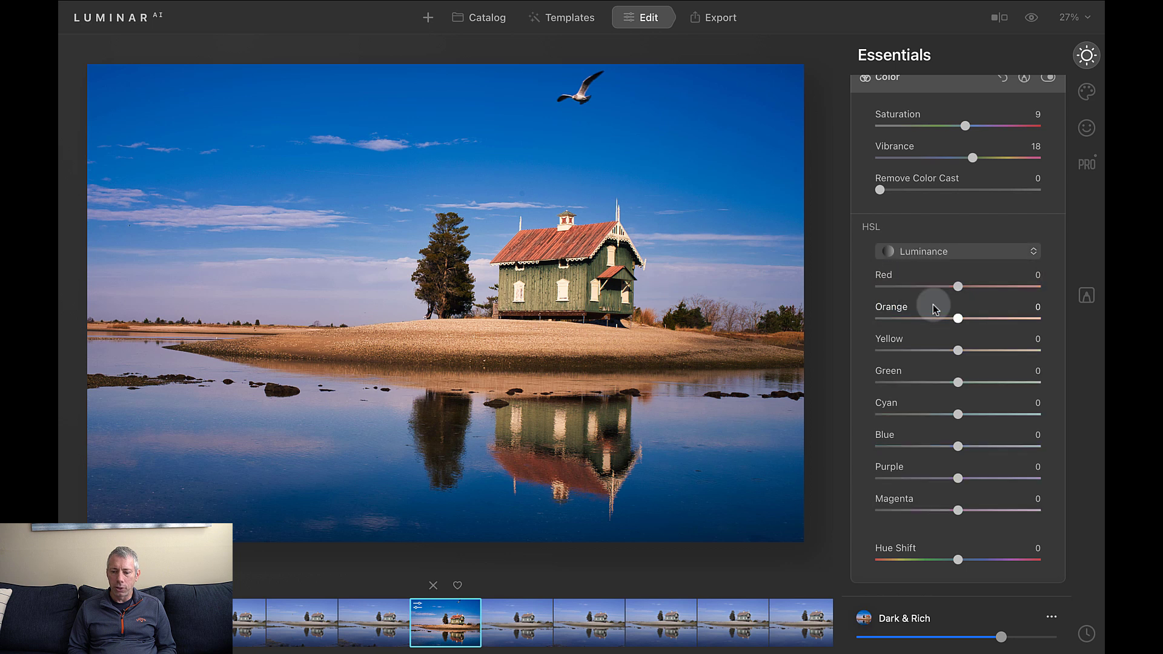
pyautogui.moveTo(958, 383); pyautogui.dragTo(983, 385)
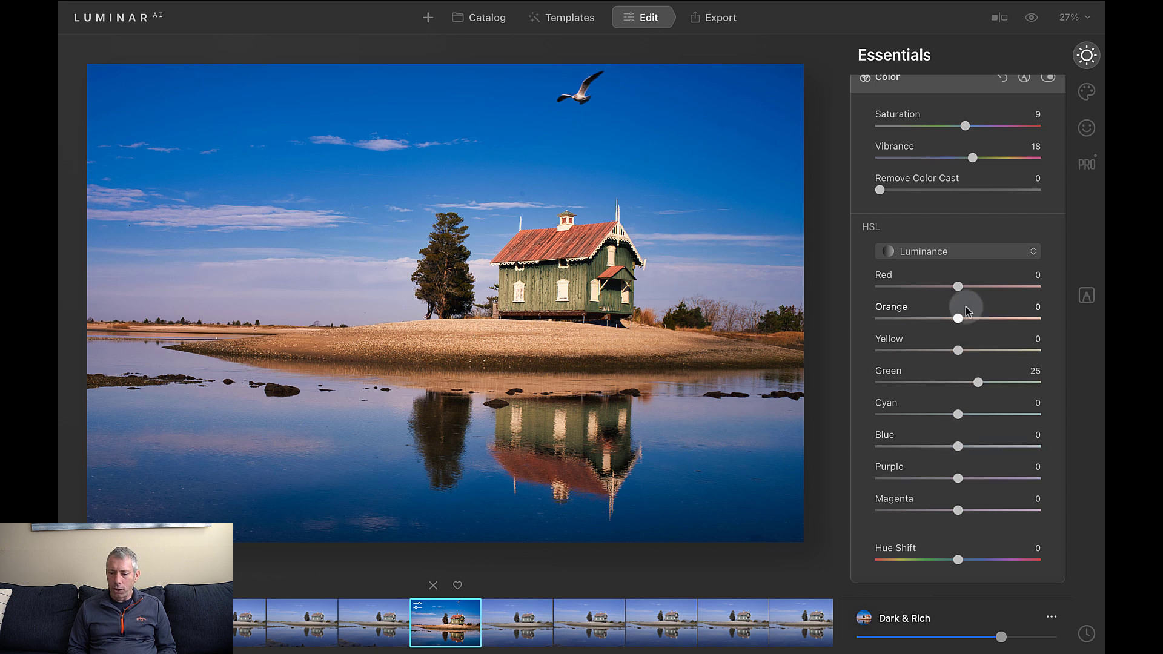
pyautogui.moveTo(960, 287); pyautogui.dragTo(998, 287)
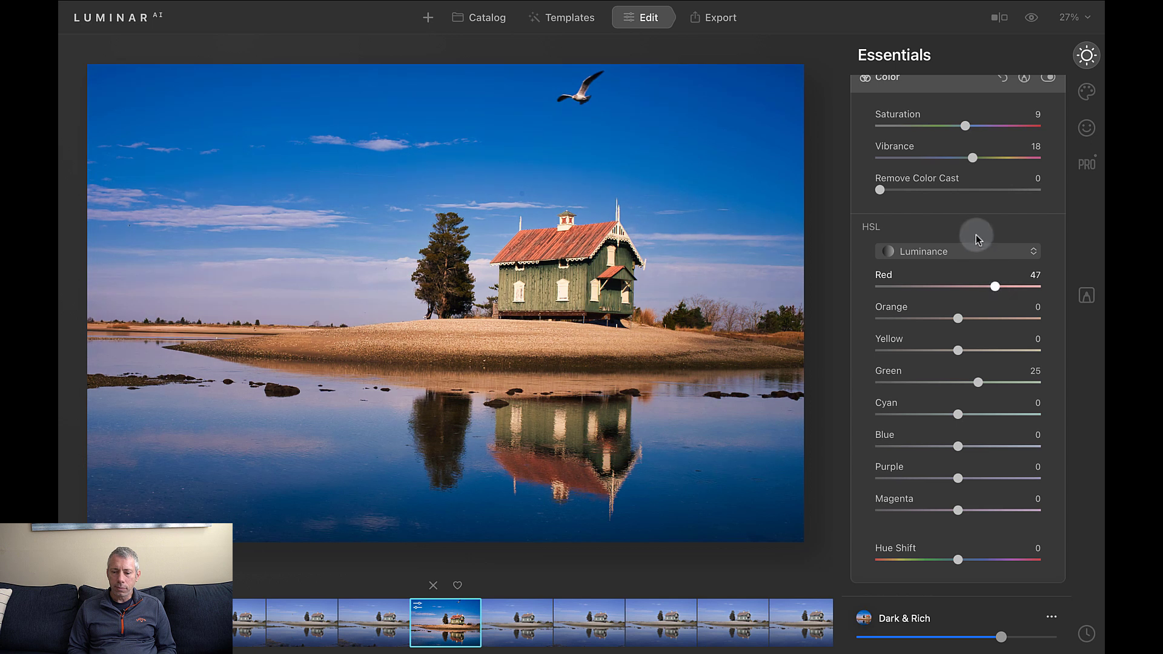
# Step: Set the HSL Saturation of Red to 37 and Green to 27
pyautogui.click(969, 252)
pyautogui.click(930, 290)
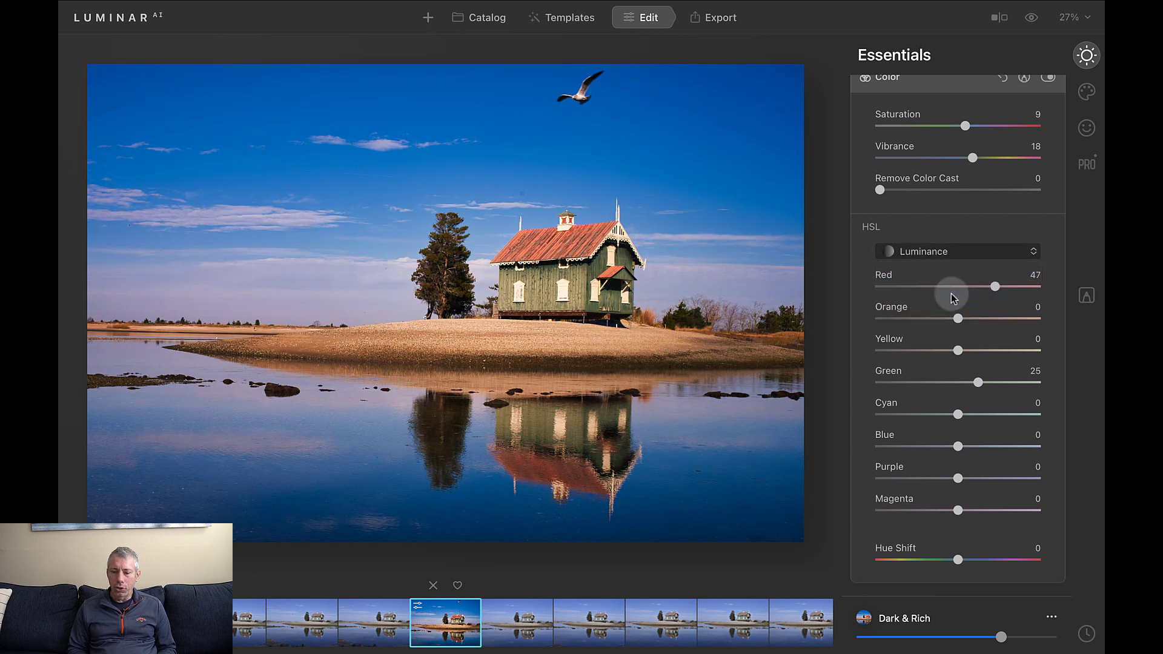
pyautogui.moveTo(962, 286); pyautogui.dragTo(994, 289)
pyautogui.moveTo(958, 383); pyautogui.dragTo(981, 387)
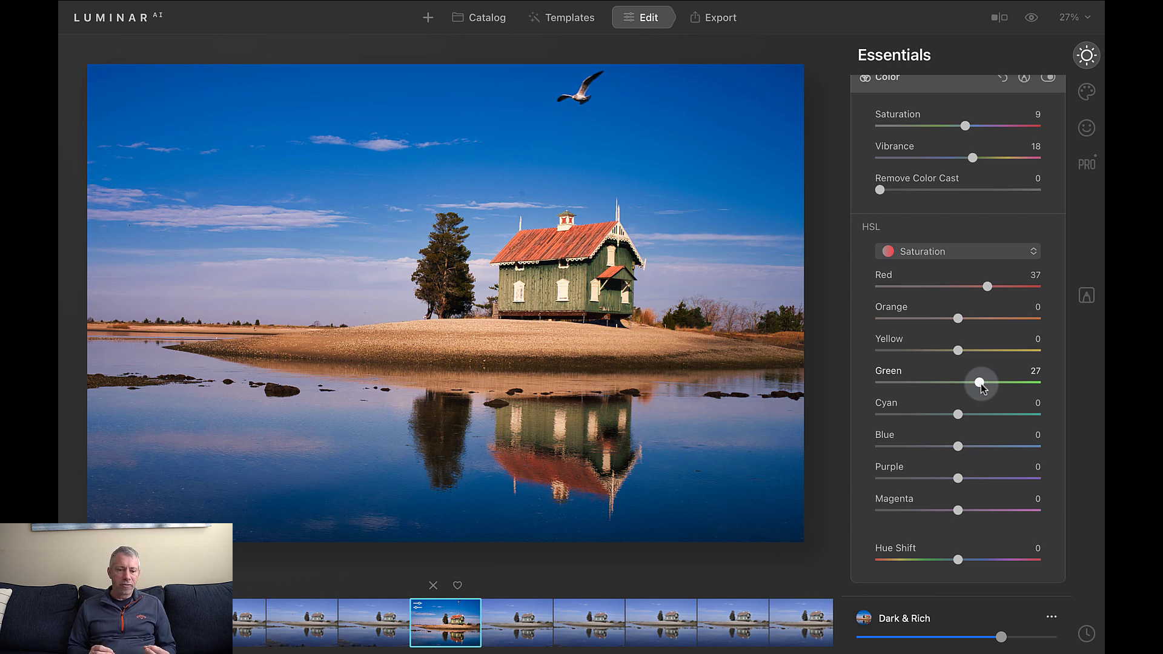
# Step: Set Small Details to -52 and Medium Details to -29 in the Details adjustments
pyautogui.moveTo(989, 227)
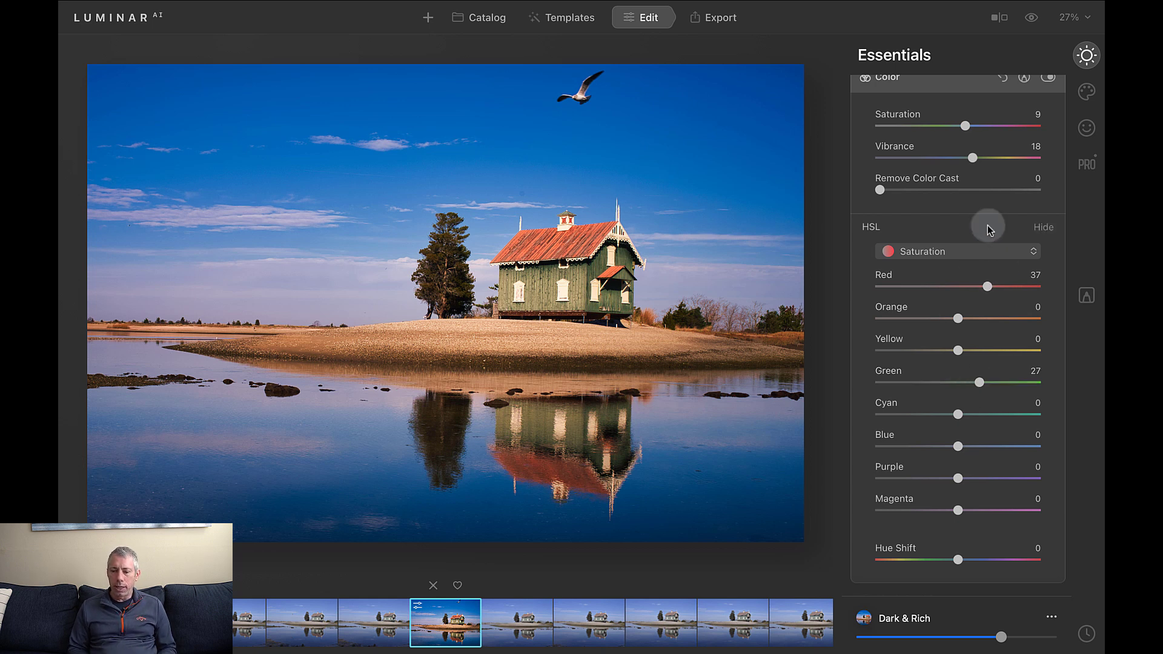
pyautogui.scroll(-5, 958, 229)
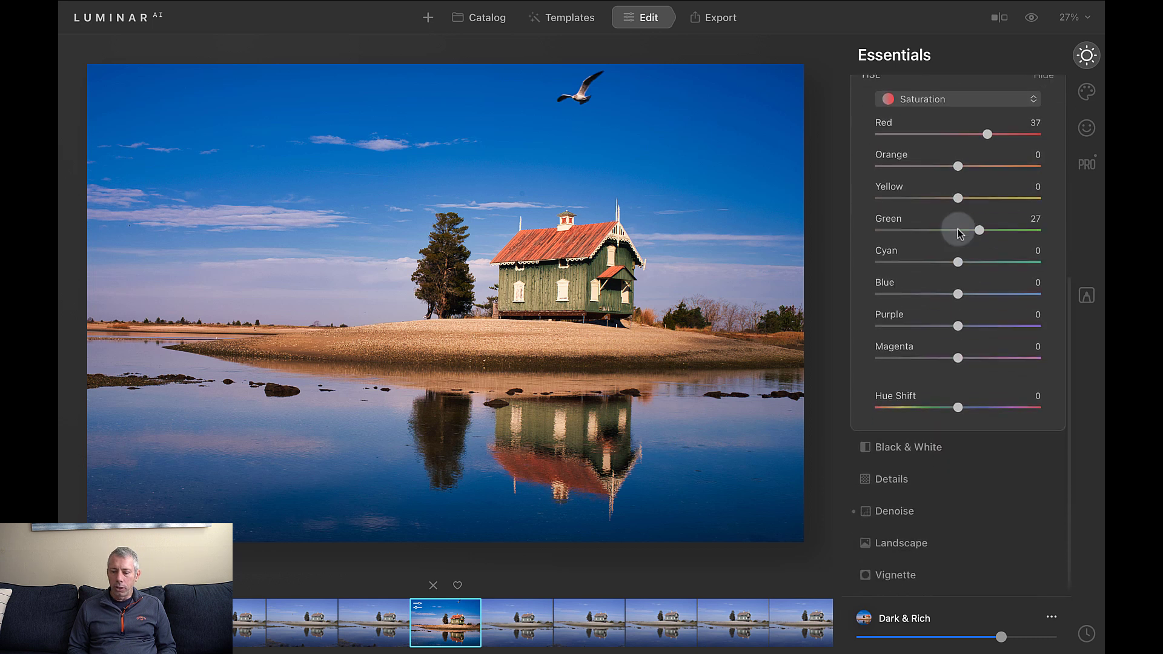
pyautogui.click(920, 454)
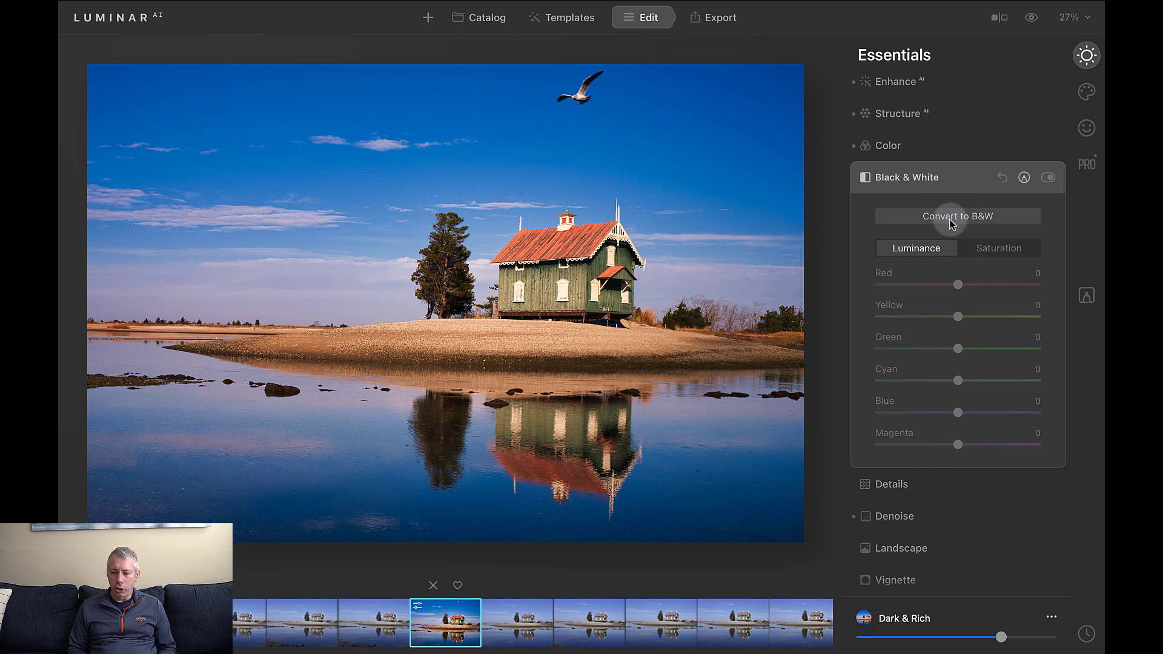
pyautogui.click(903, 485)
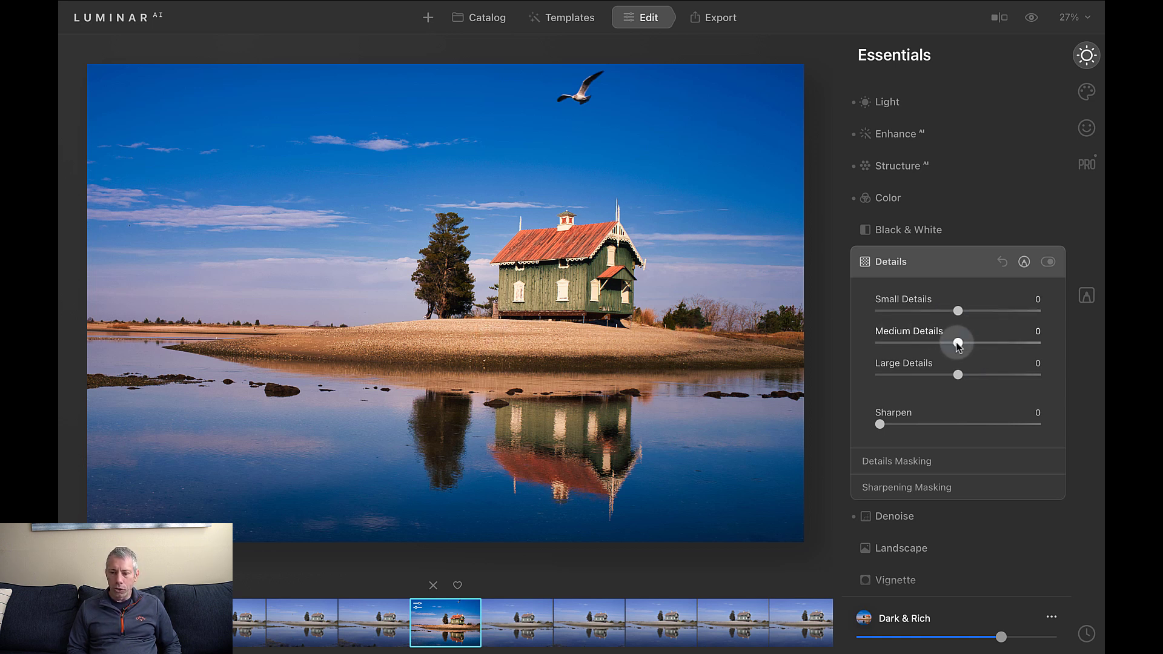
pyautogui.moveTo(956, 343); pyautogui.dragTo(915, 310)
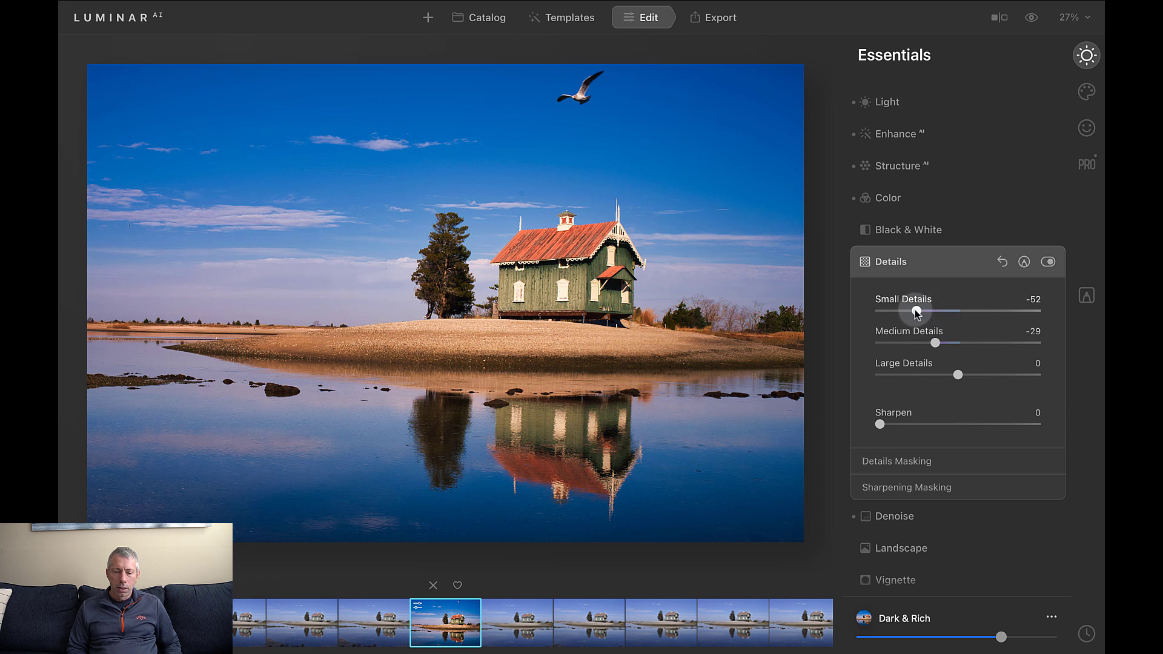
# Step: Paint a Details mask over the sandy mound below the house with the mask overlay shown, and hide the overlay
pyautogui.click(1024, 262)
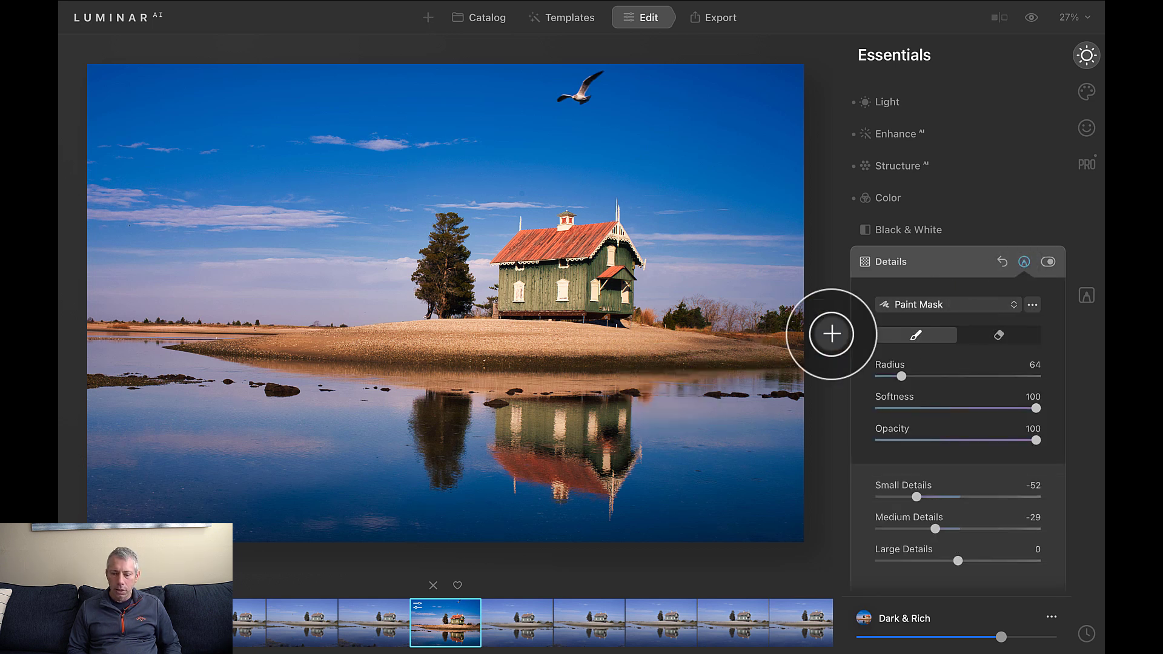
pyautogui.click(1033, 304)
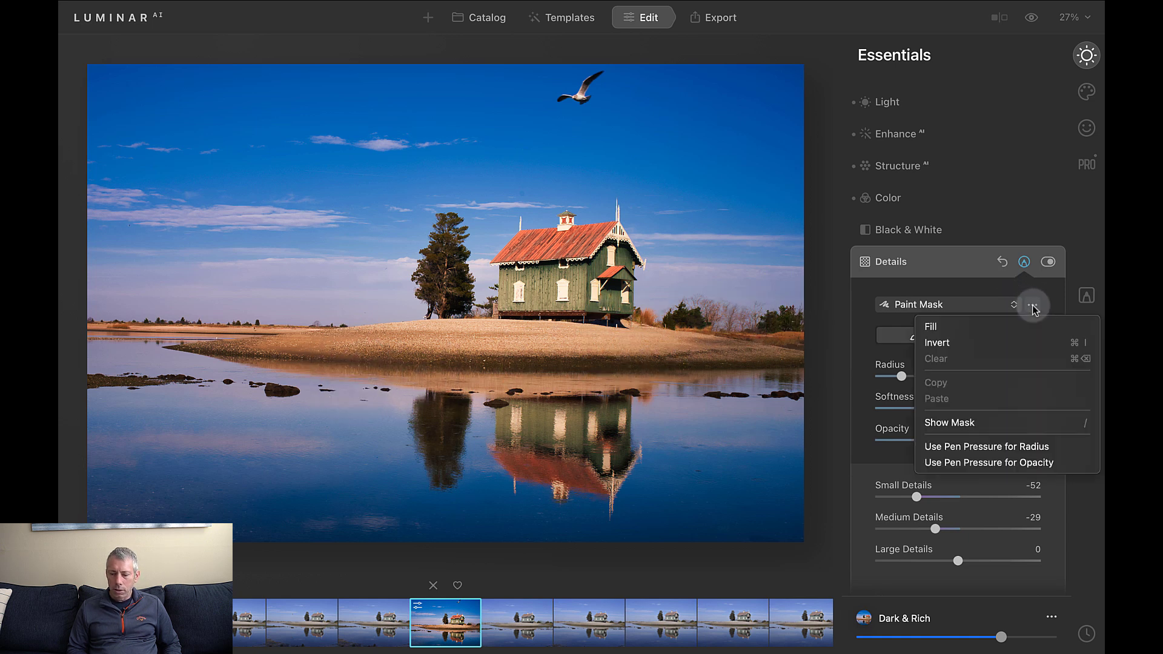
pyautogui.click(988, 423)
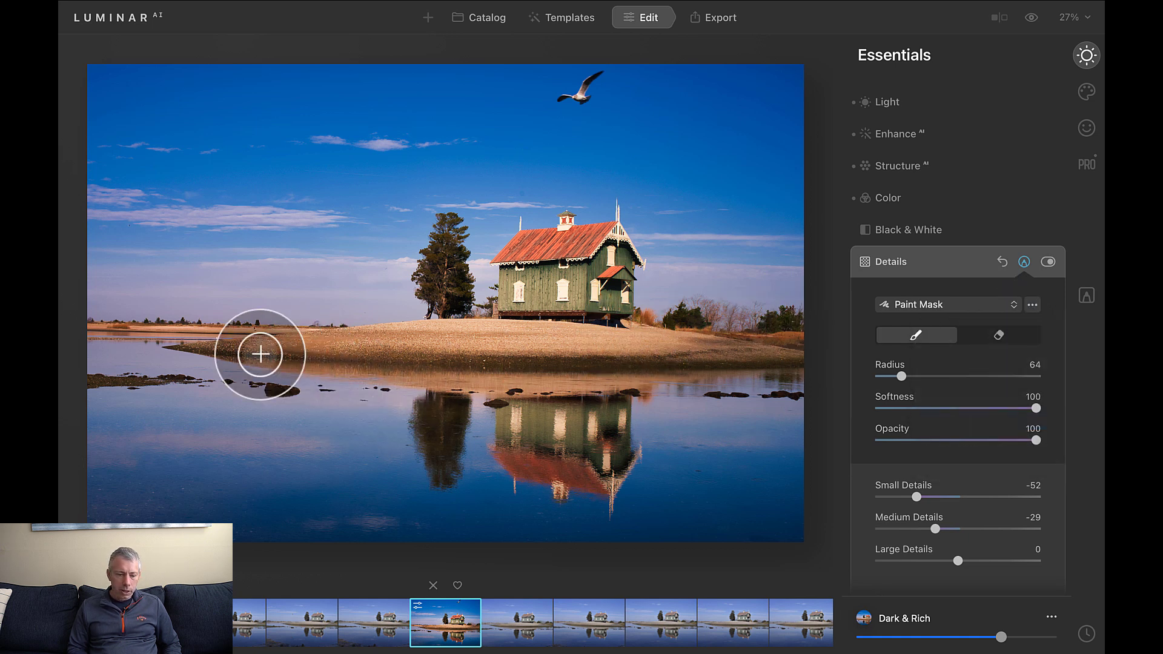
pyautogui.moveTo(254, 356)
pyautogui.mouseDown()
pyautogui.moveTo(652, 344)
pyautogui.moveTo(753, 357)
pyautogui.moveTo(452, 369)
pyautogui.moveTo(386, 339)
pyautogui.moveTo(600, 357)
pyautogui.mouseUp()
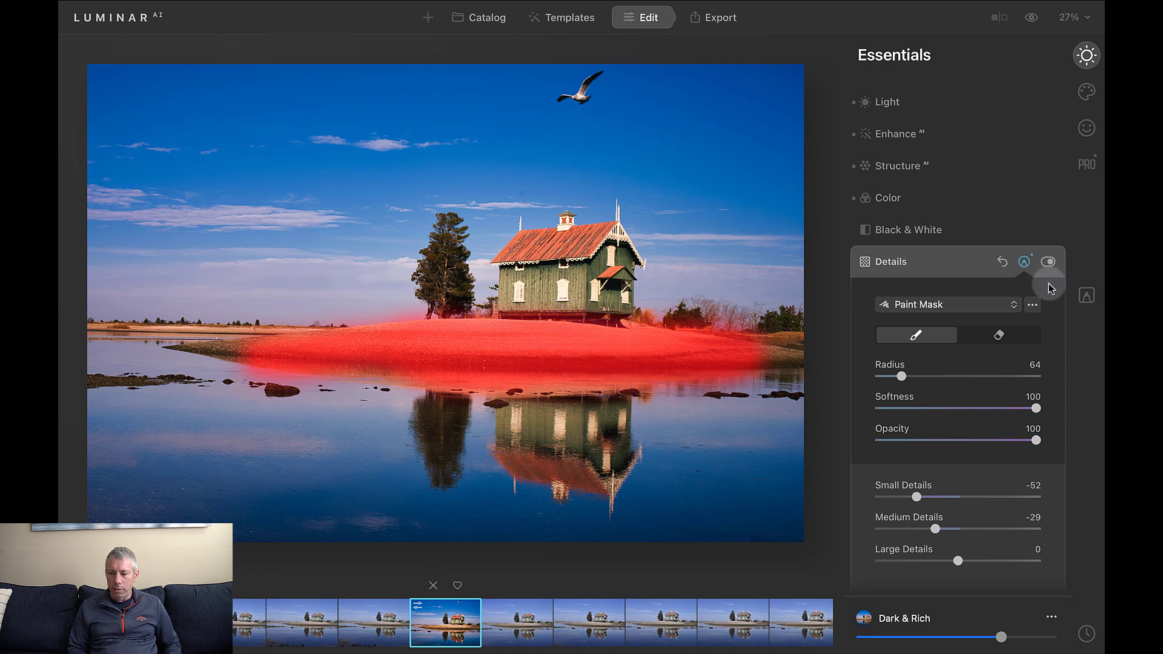
pyautogui.click(1033, 306)
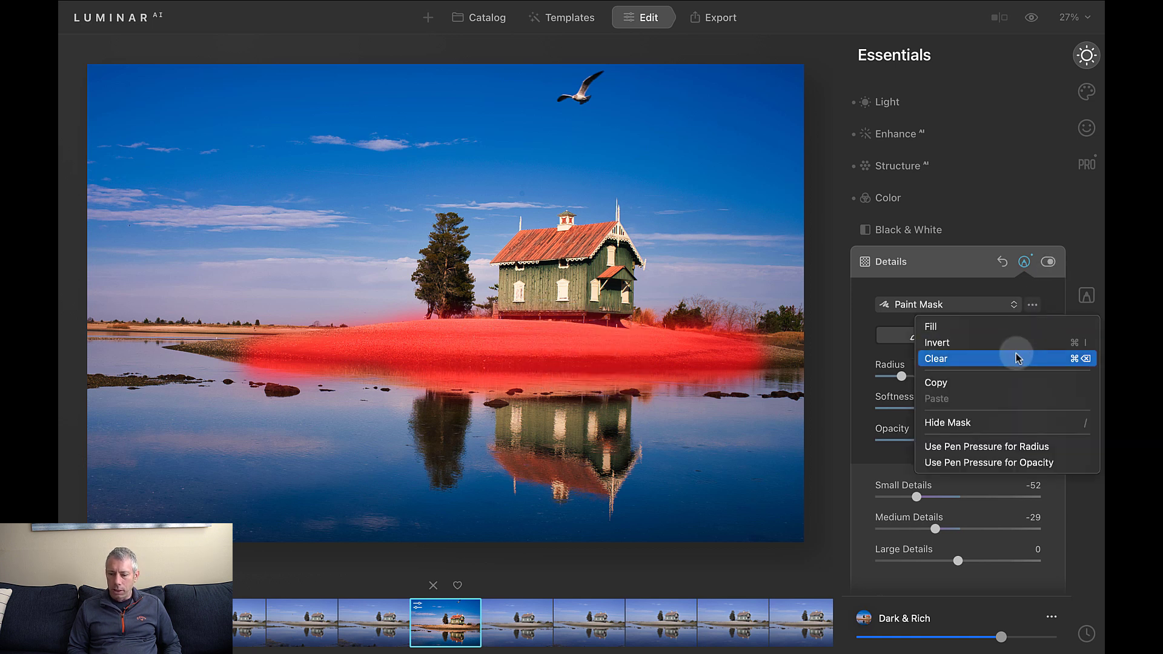
pyautogui.click(994, 422)
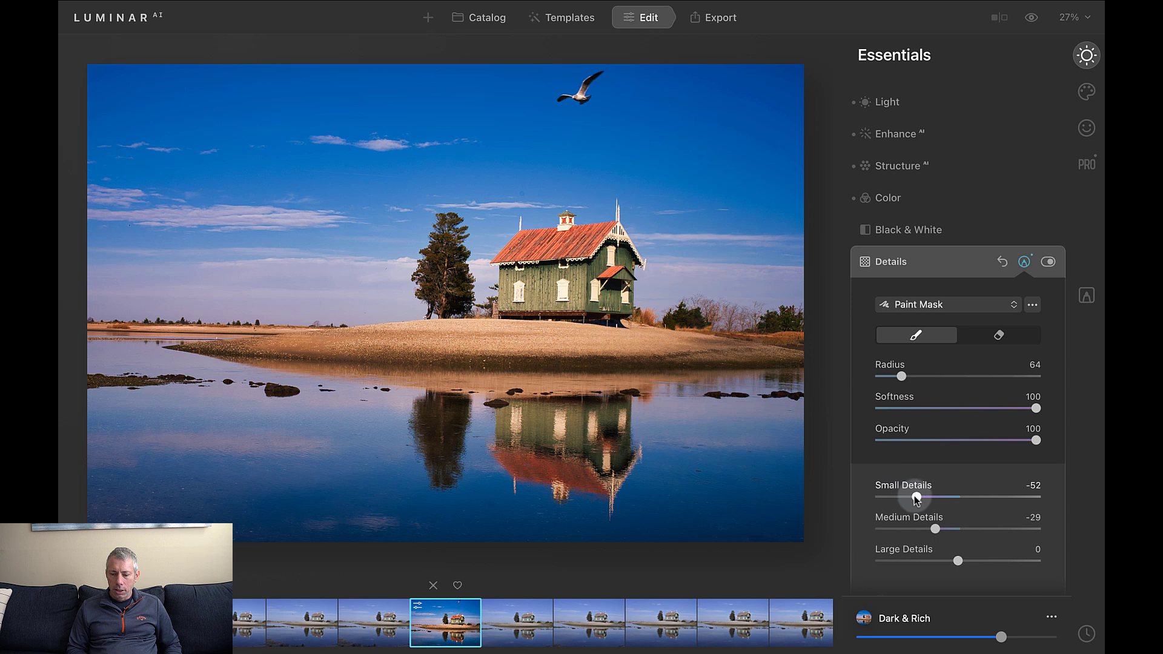
# Step: Set the masked Small Details to -64, Medium Details to -76, Sharpen to 23 and Details Protection to 57
pyautogui.moveTo(916, 497); pyautogui.dragTo(924, 530)
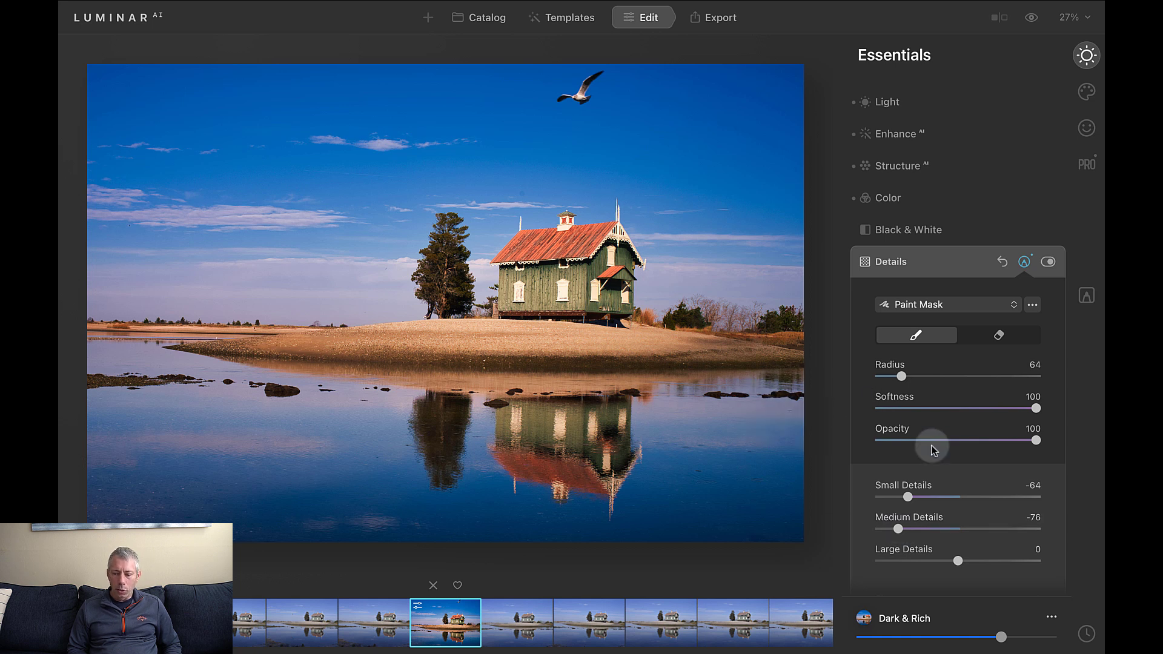
pyautogui.scroll(-5, 931, 449)
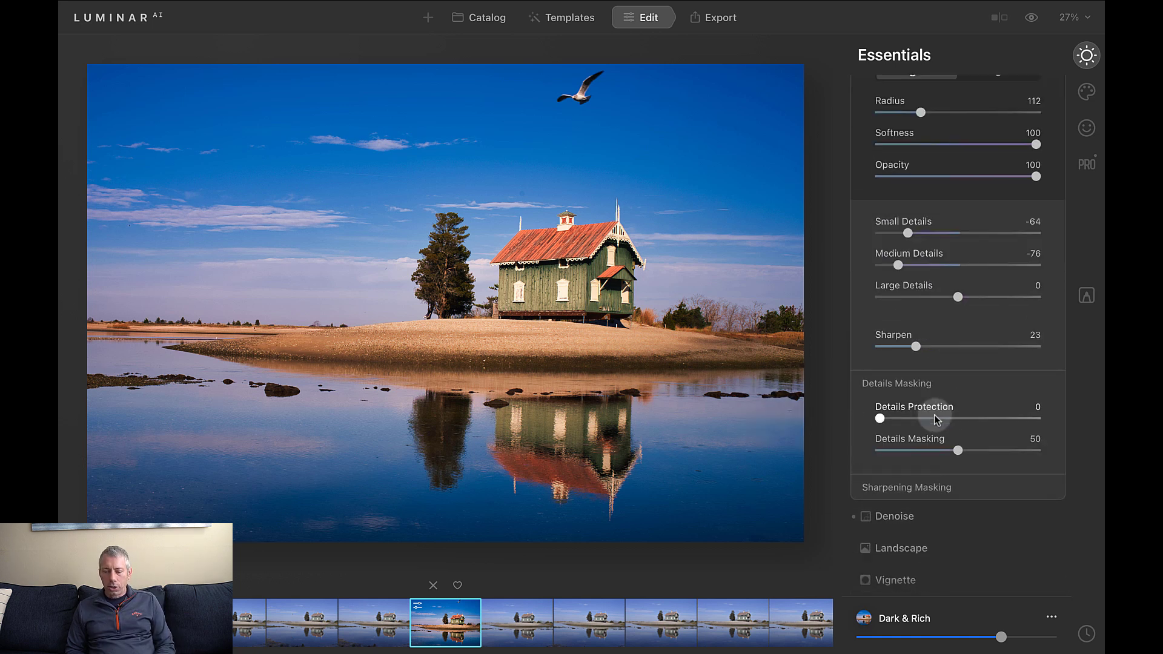
pyautogui.click(933, 416)
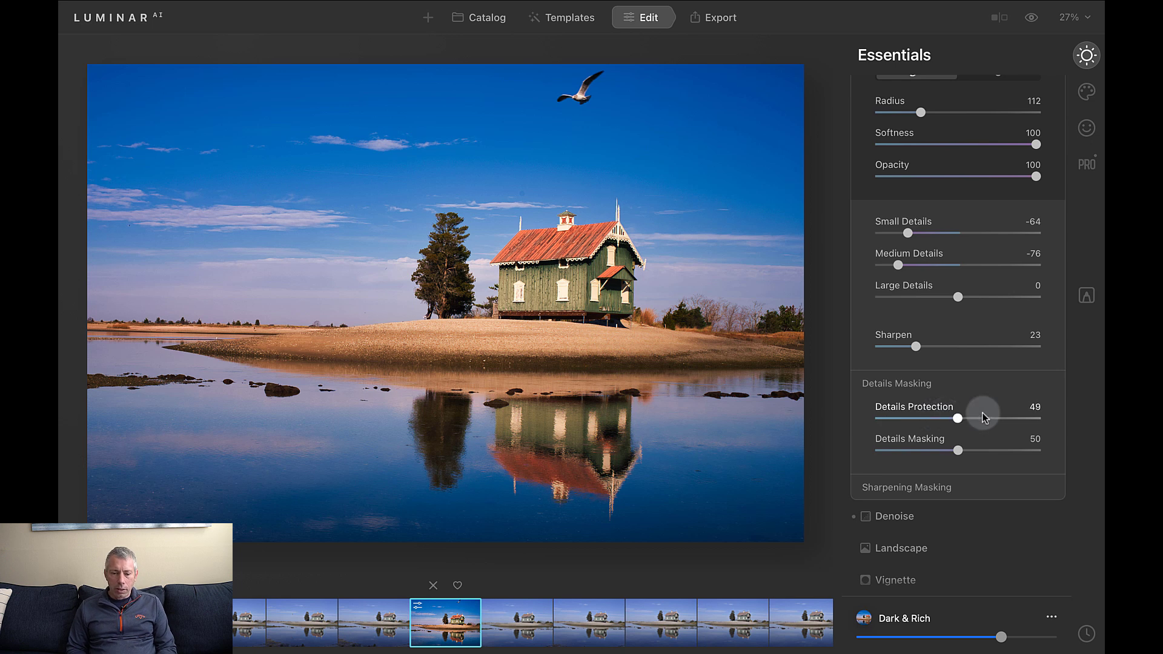
pyautogui.moveTo(985, 416); pyautogui.dragTo(1067, 422)
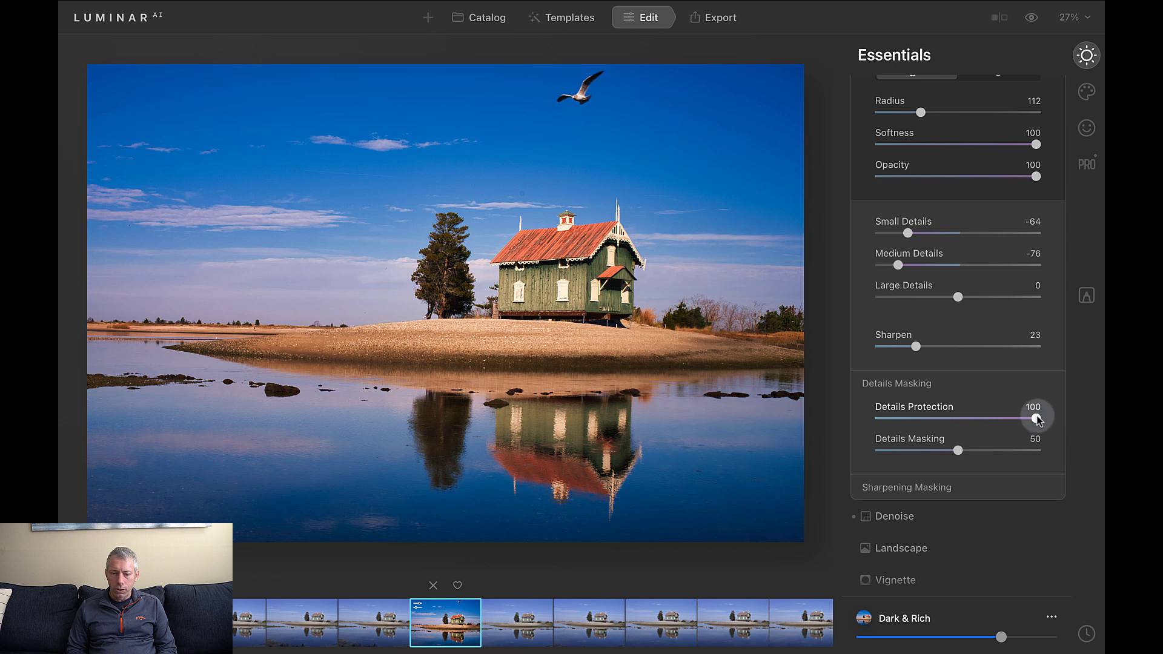
pyautogui.moveTo(1036, 418); pyautogui.dragTo(847, 417)
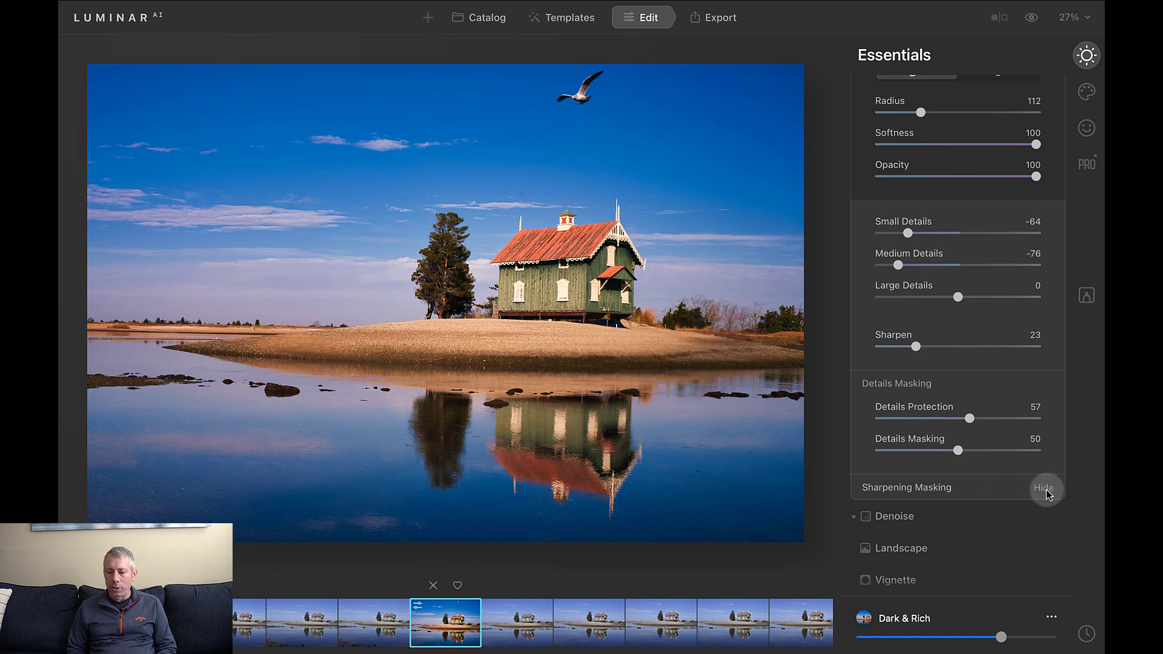
pyautogui.click(1045, 491)
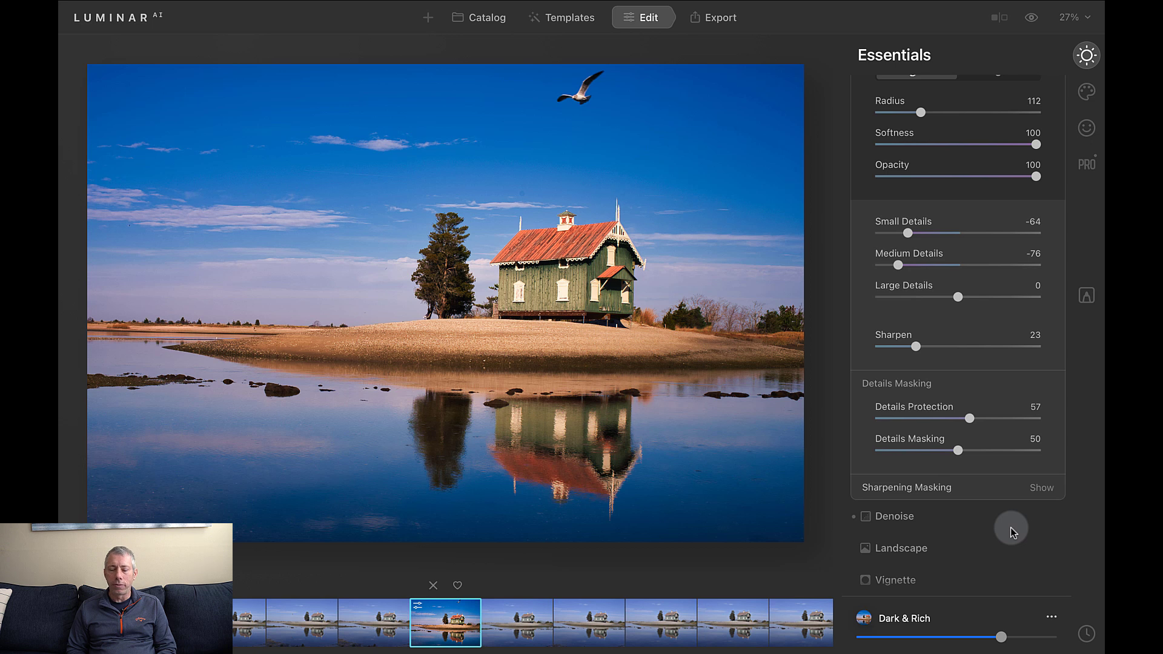
# Step: Try a Foliage Enhancer value of 95 in the Landscape adjustments and return it to 0
pyautogui.scroll(-1, 905, 521)
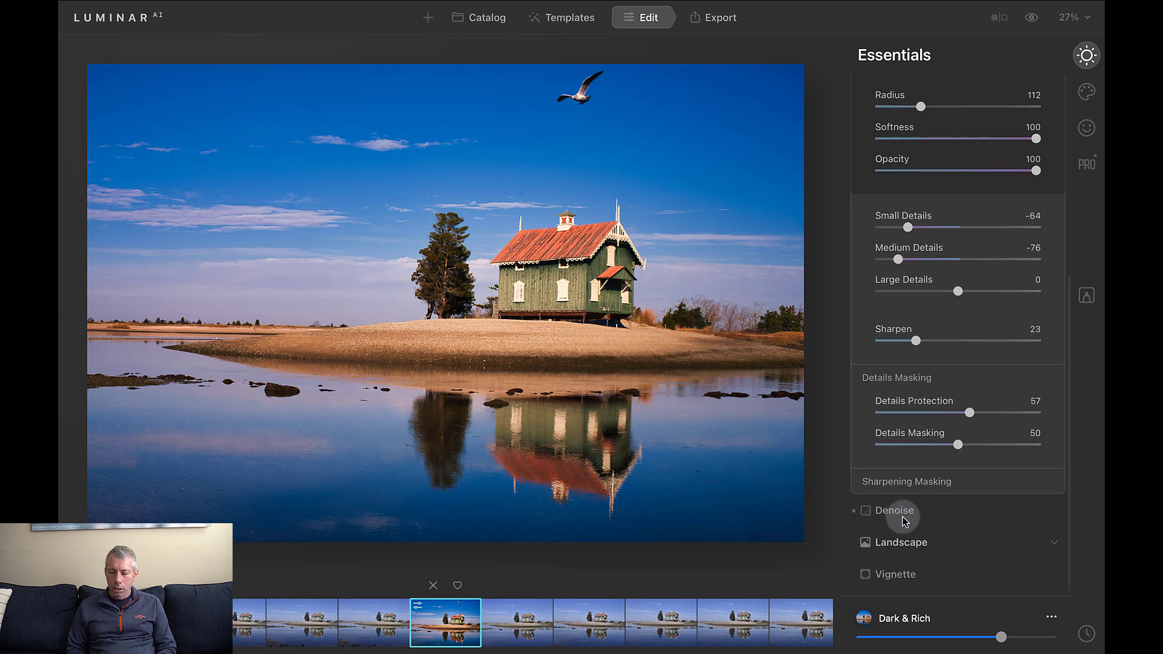
pyautogui.click(962, 512)
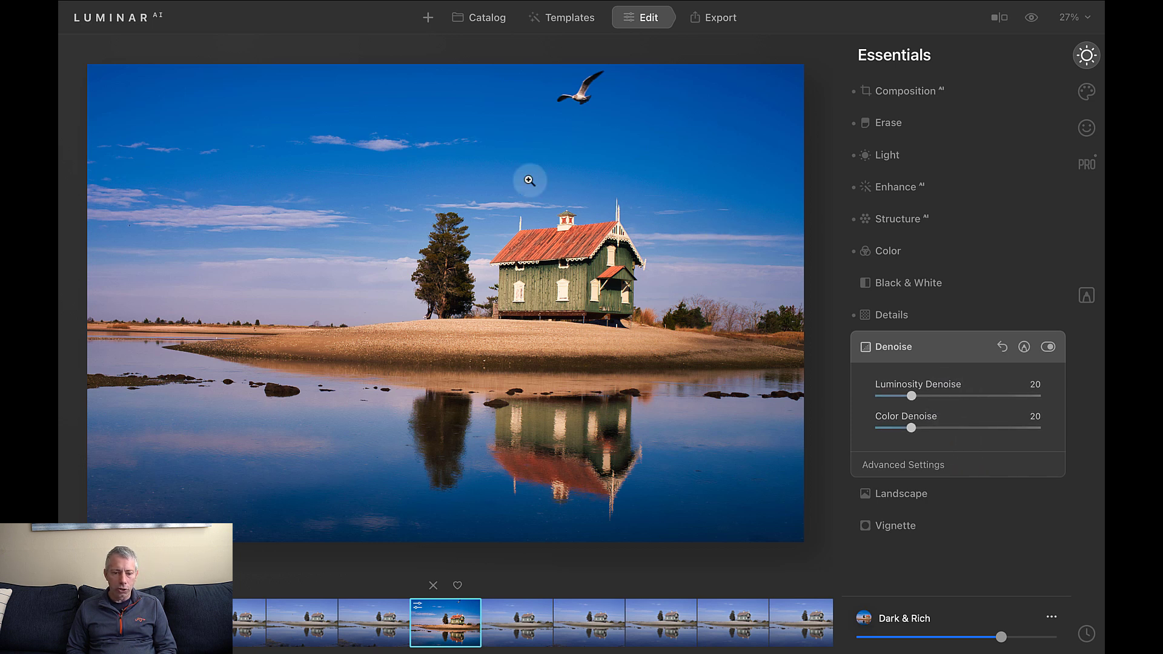
pyautogui.click(912, 495)
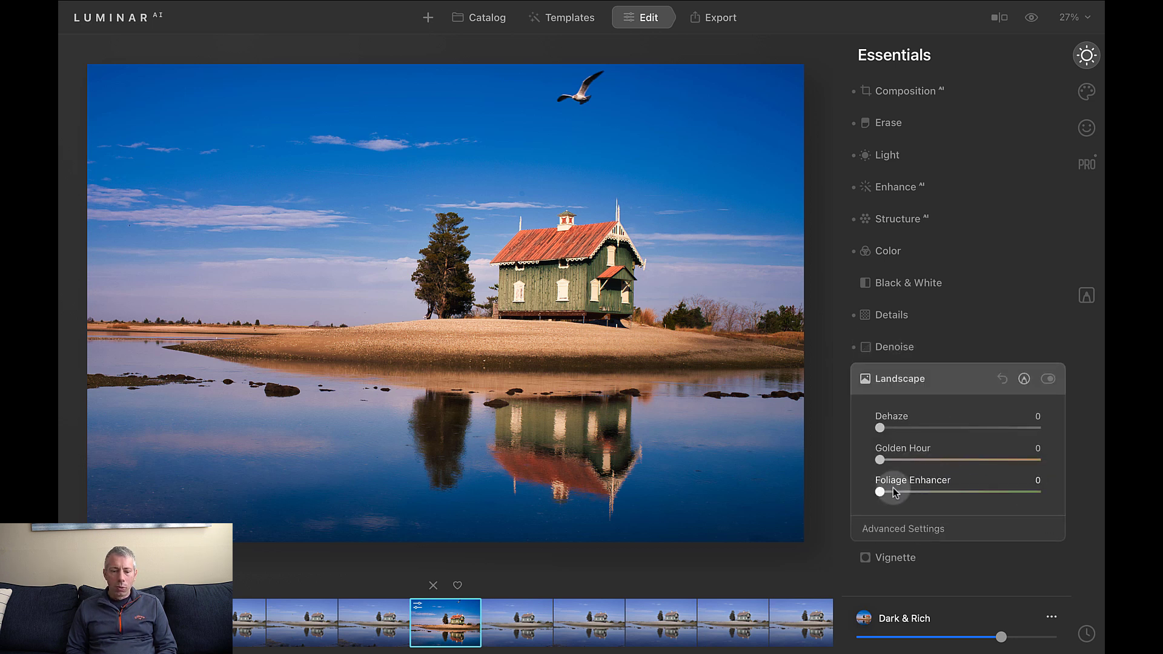
pyautogui.moveTo(882, 492); pyautogui.dragTo(1034, 492)
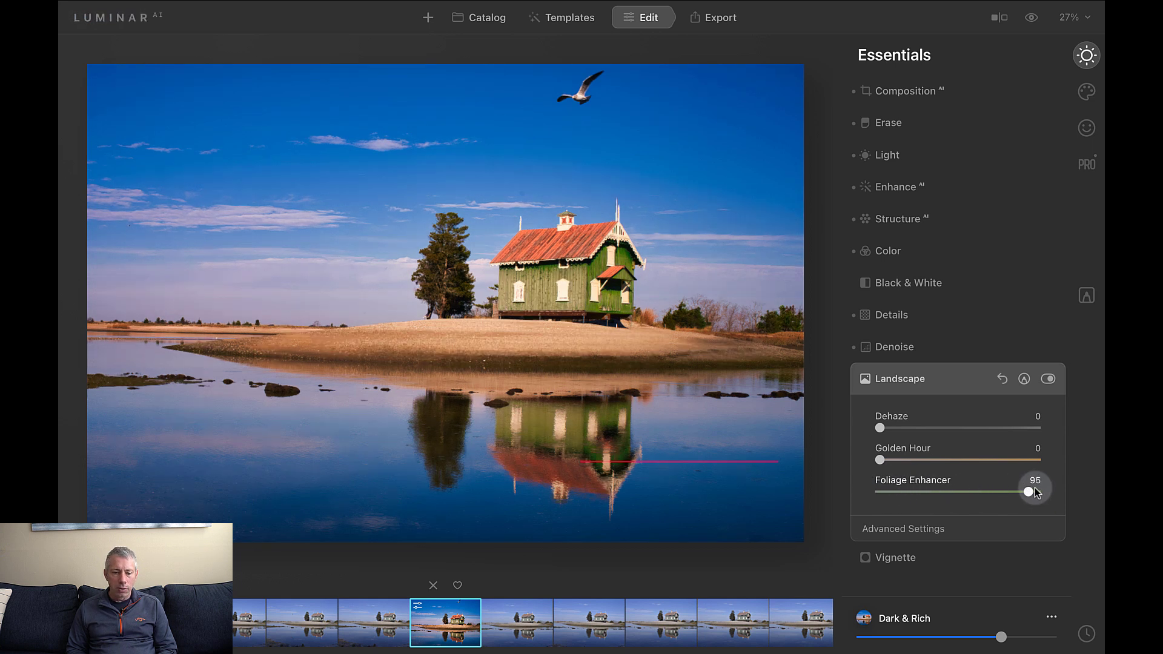
pyautogui.moveTo(1024, 493); pyautogui.dragTo(859, 482)
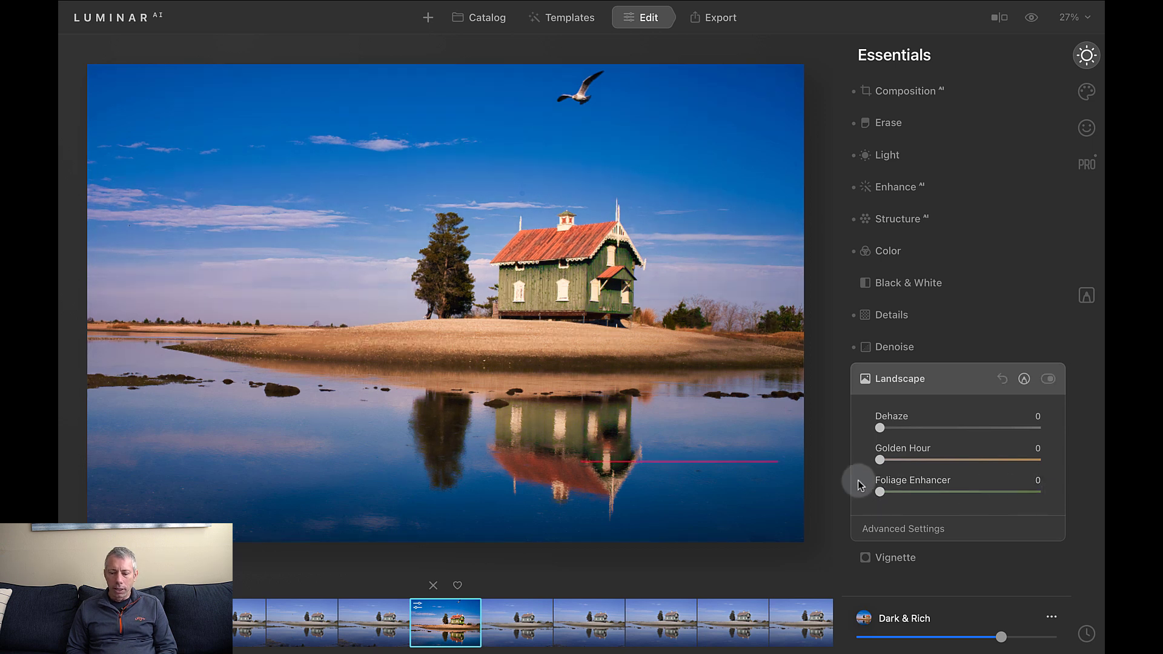
# Step: Set Dehaze to 11 in the Landscape adjustments
pyautogui.click(908, 428)
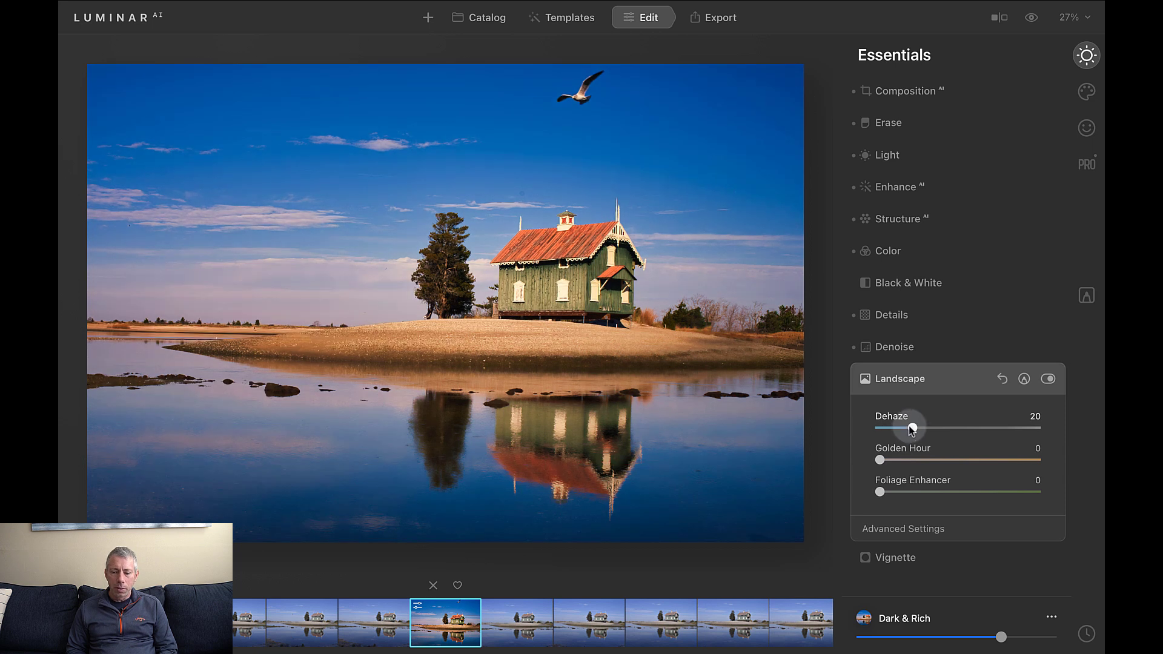
pyautogui.moveTo(912, 429); pyautogui.dragTo(896, 430)
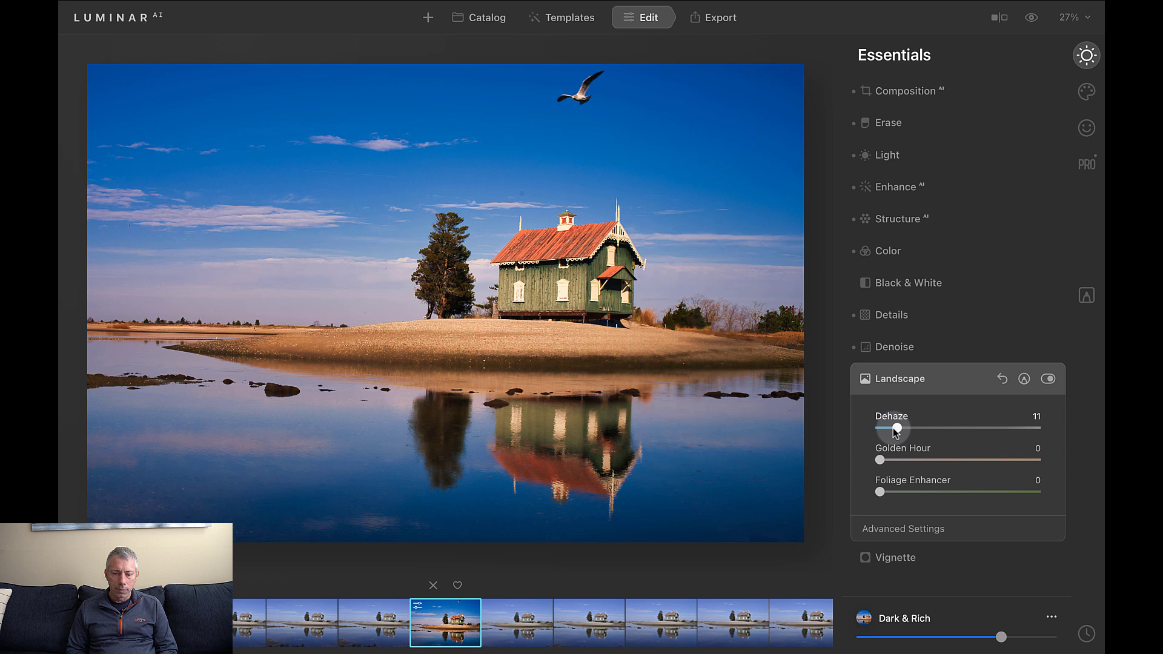
pyautogui.moveTo(895, 432); pyautogui.dragTo(868, 450)
pyautogui.click(917, 530)
pyautogui.click(914, 506)
# Step: Choose the green house as the subject so the vignette is centred on it
pyautogui.click(905, 555)
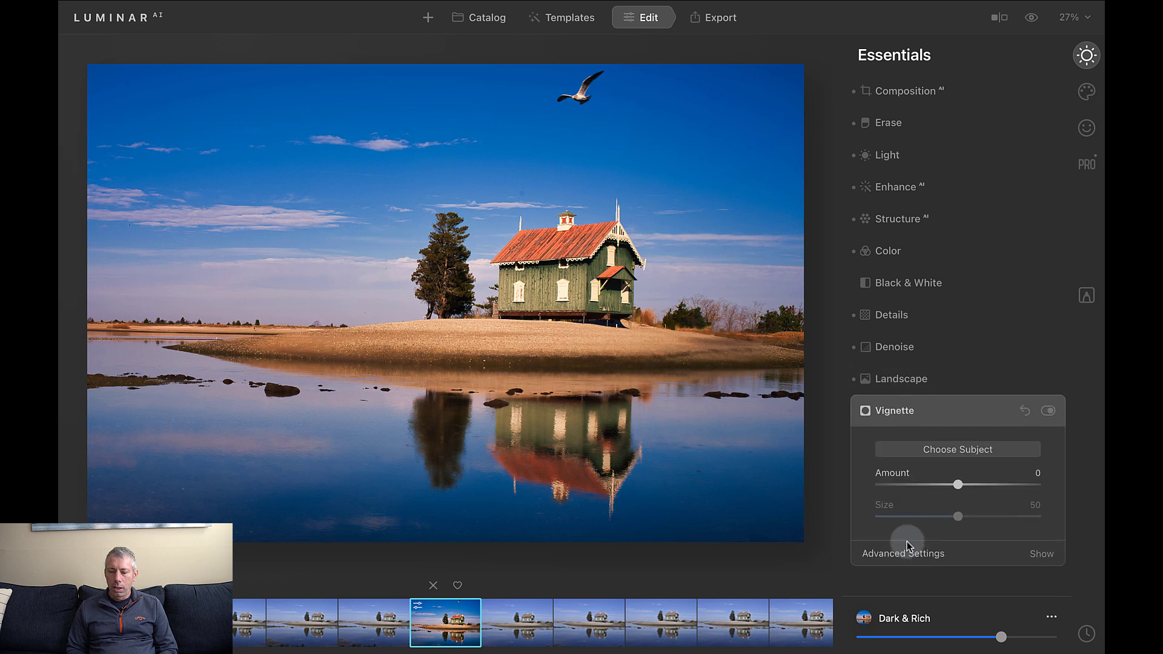
pyautogui.click(951, 450)
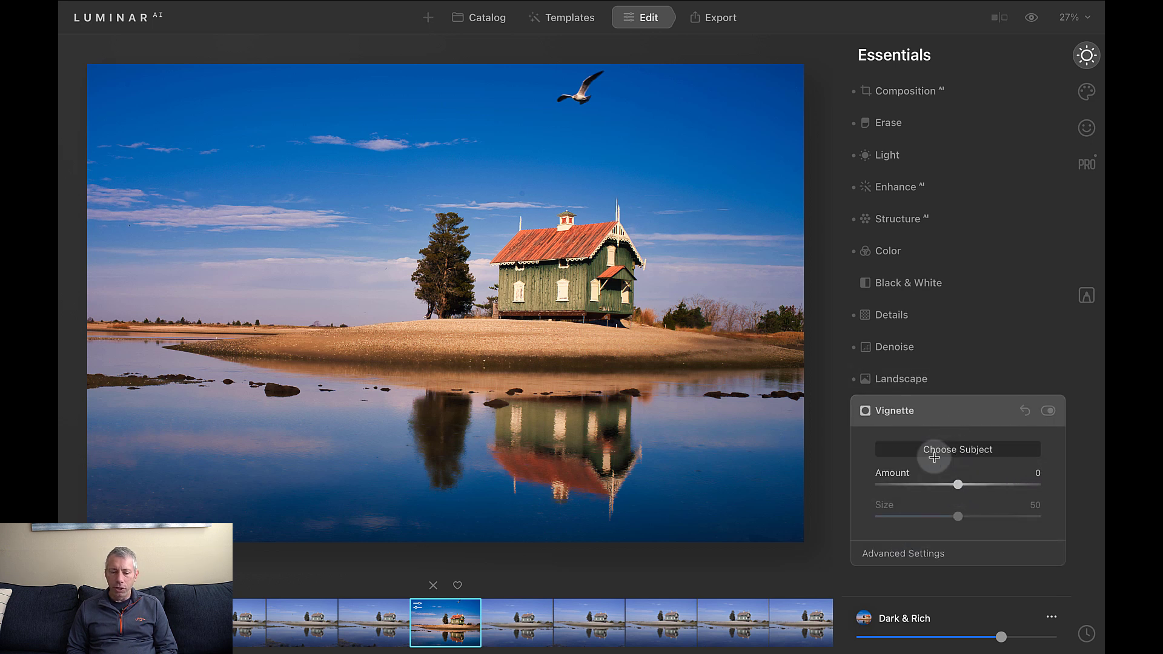
pyautogui.click(501, 226)
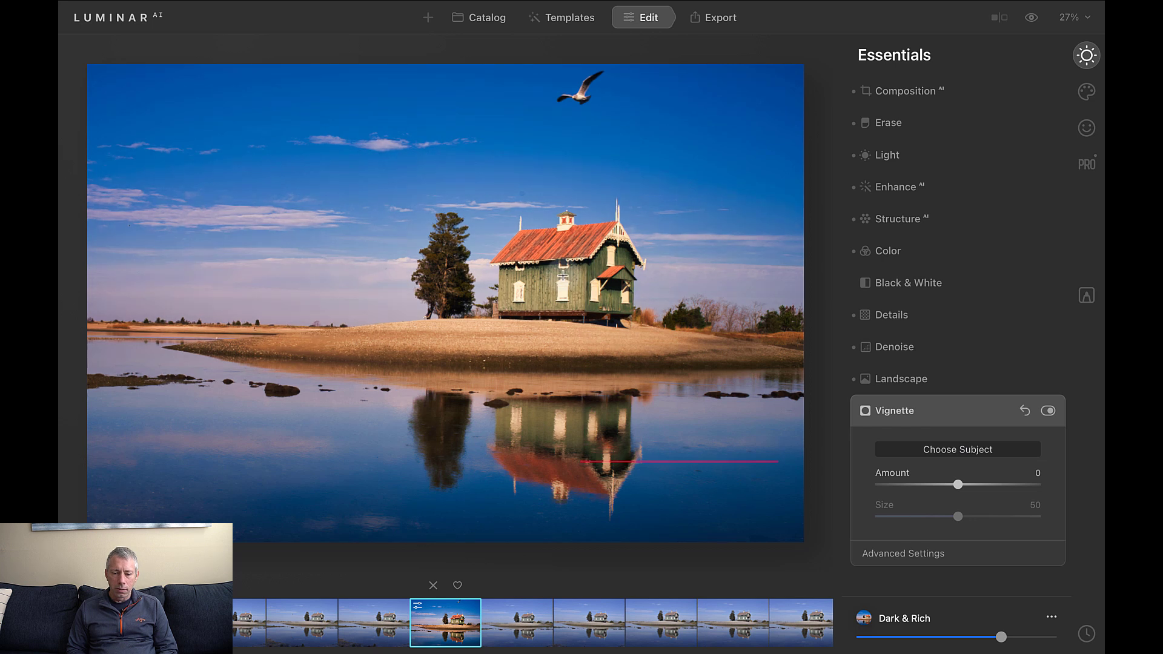
pyautogui.click(929, 449)
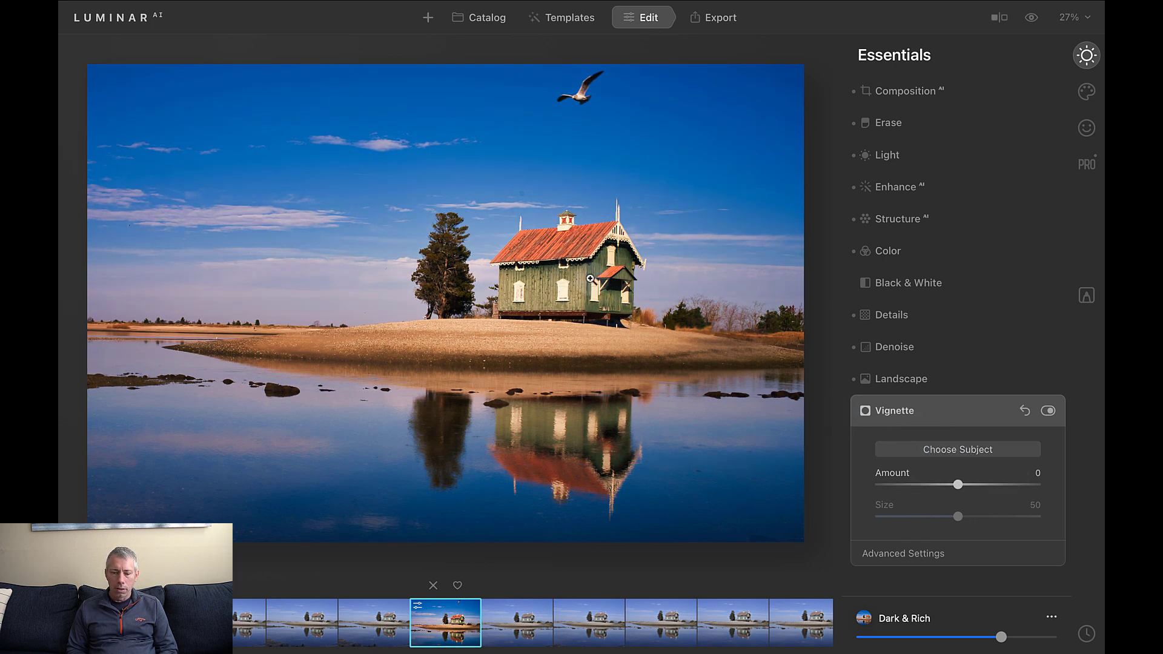
pyautogui.click(955, 449)
# Step: Set the Vignette Amount to -57, testing stronger darkening down to -100 on the way
pyautogui.click(961, 483)
pyautogui.moveTo(991, 486); pyautogui.dragTo(911, 487)
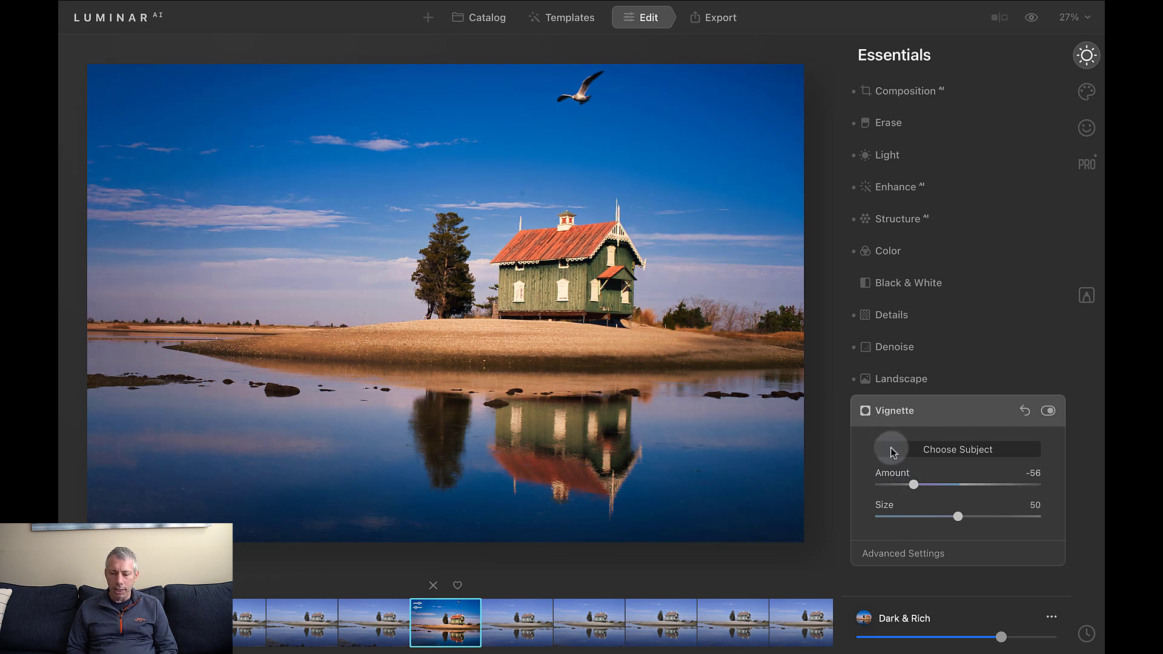
pyautogui.moveTo(913, 483); pyautogui.dragTo(844, 481)
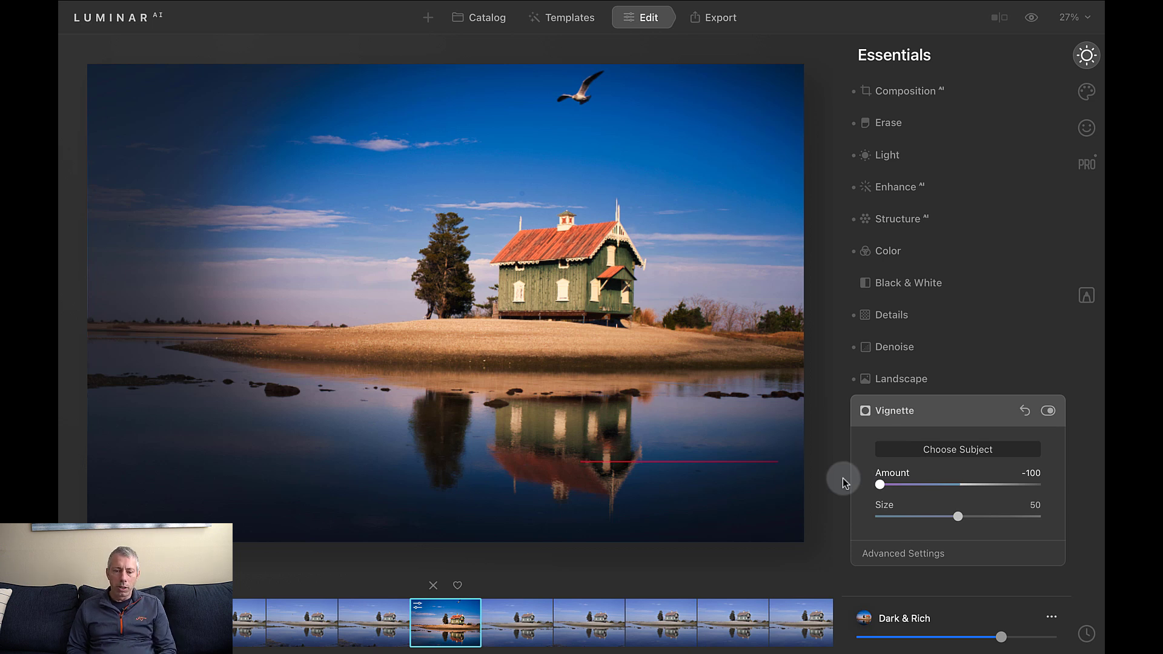
pyautogui.moveTo(842, 479); pyautogui.dragTo(892, 479)
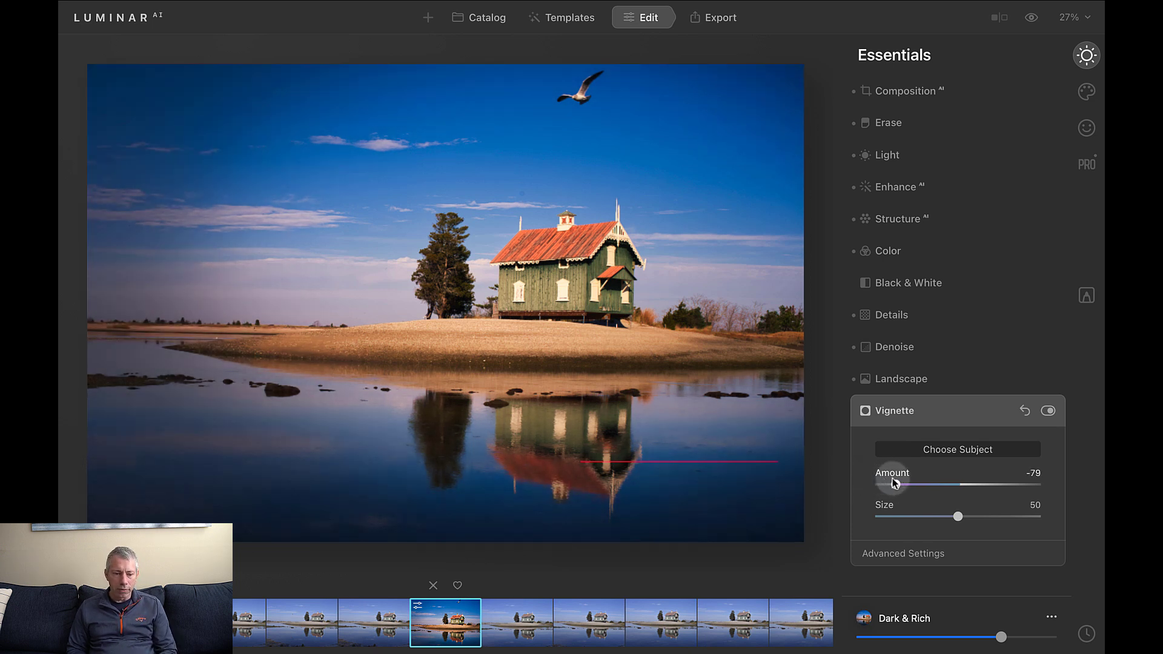
pyautogui.moveTo(896, 485); pyautogui.dragTo(915, 486)
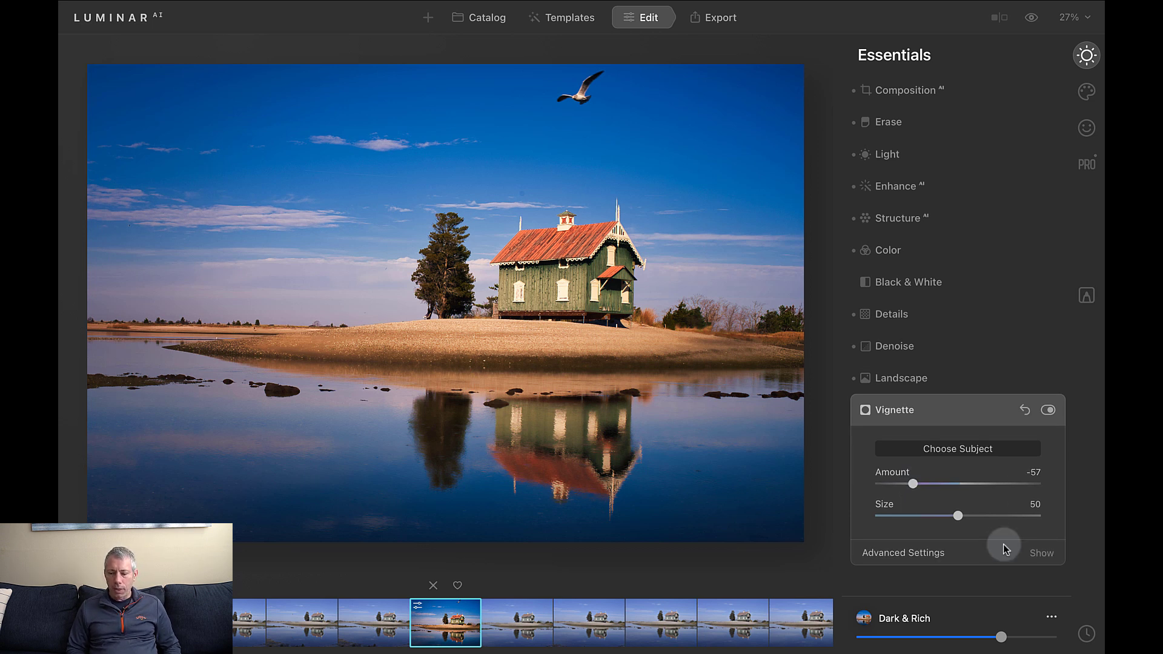
# Step: Check the advanced Vignette settings and switch to the Creative editing tools
pyautogui.click(938, 552)
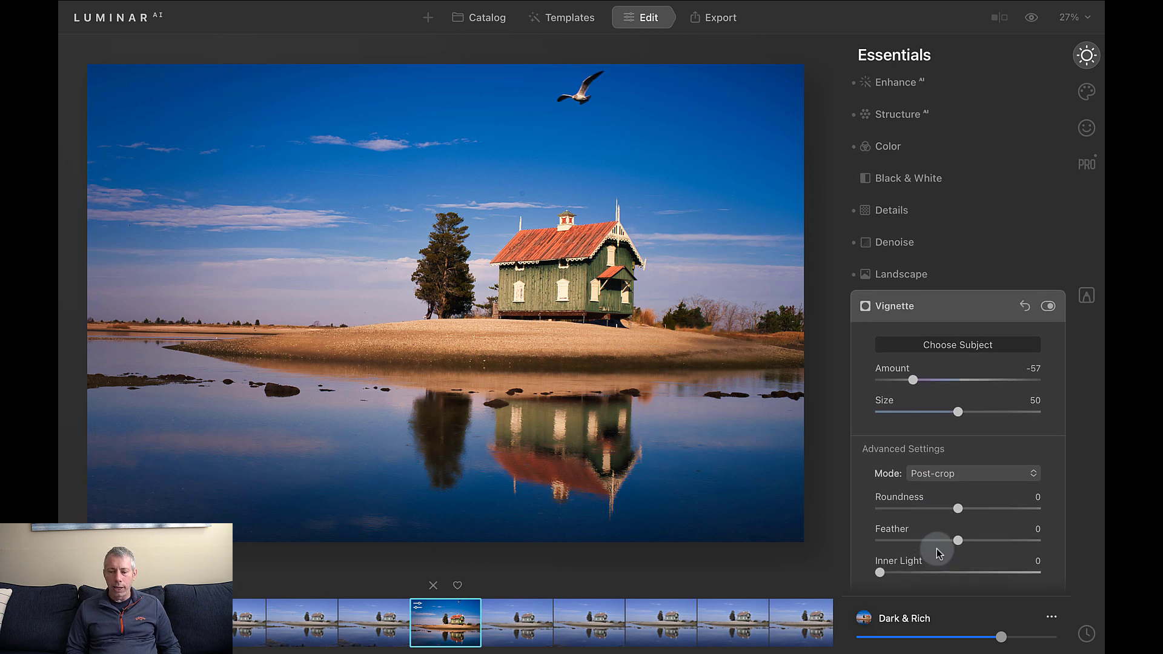
pyautogui.click(900, 307)
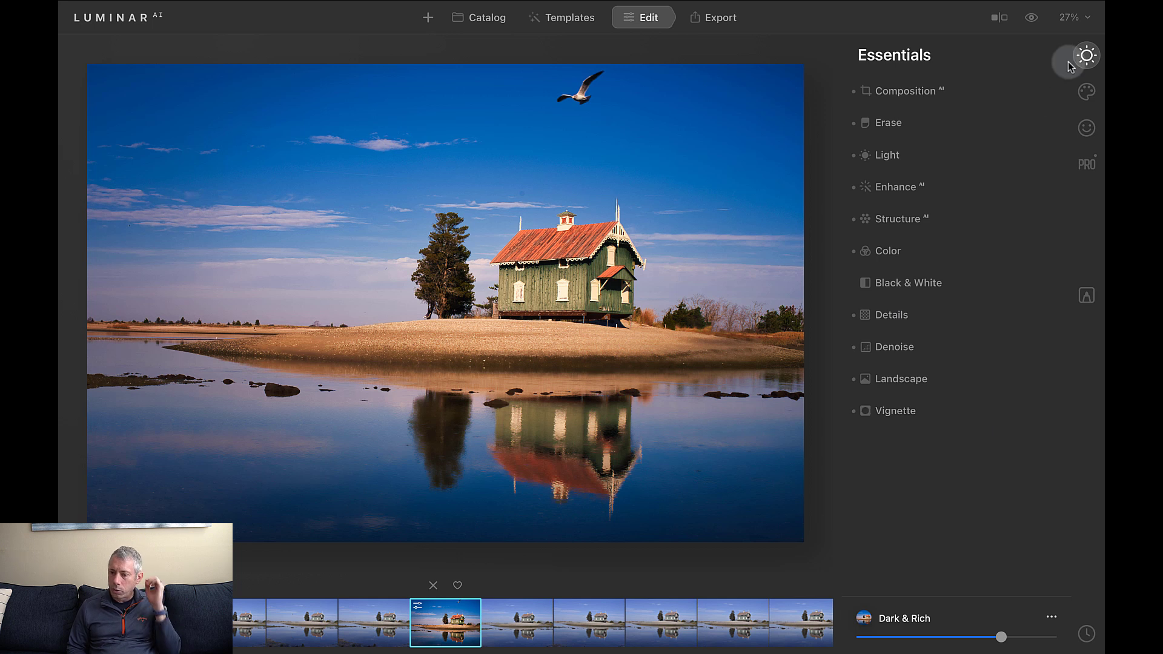
pyautogui.click(1088, 93)
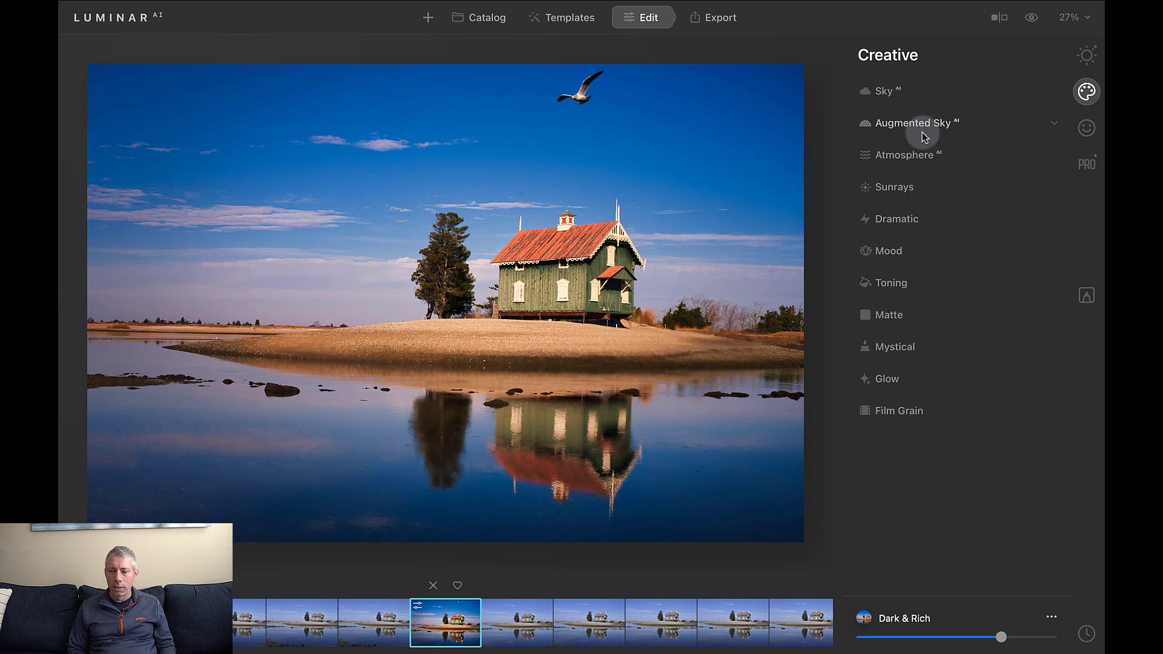
# Step: Try Sunrays with the sun centre beyond the photo's upper-left corner and Amount reduced from 35 to 12, and reset the effect
pyautogui.click(924, 157)
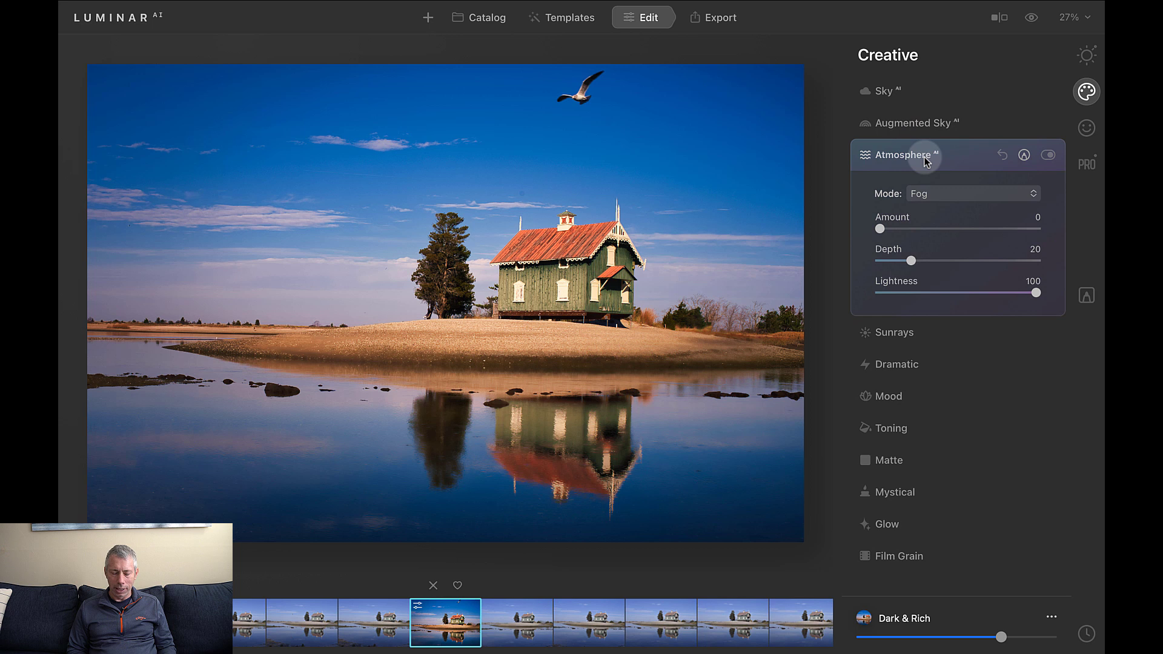
pyautogui.click(925, 156)
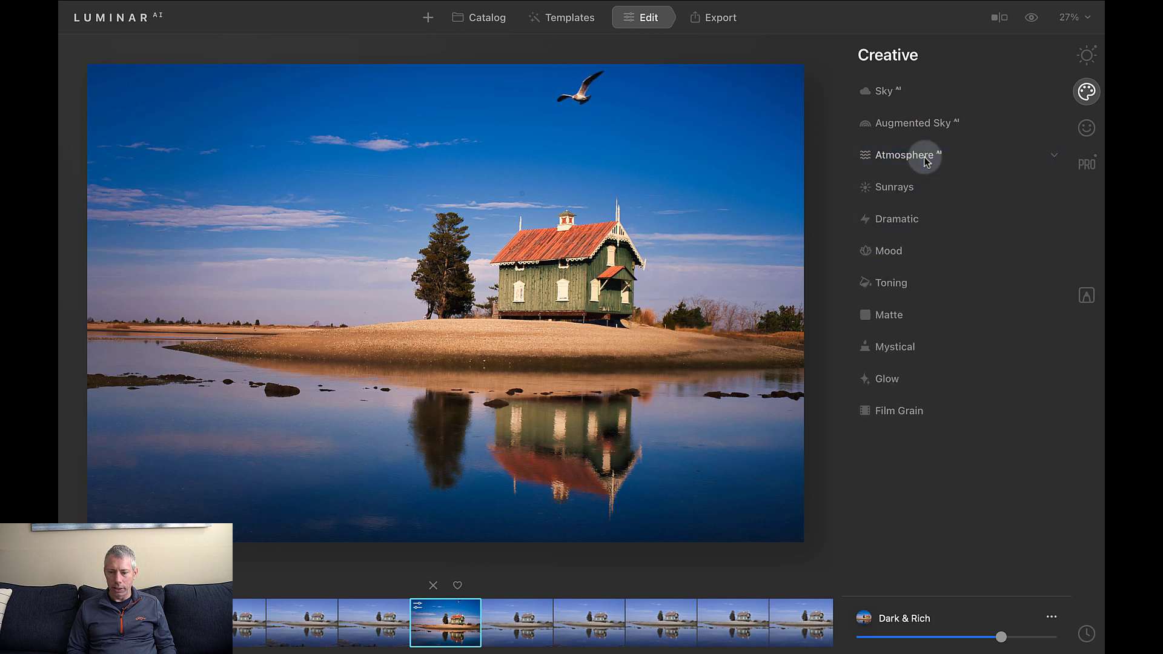
pyautogui.click(909, 189)
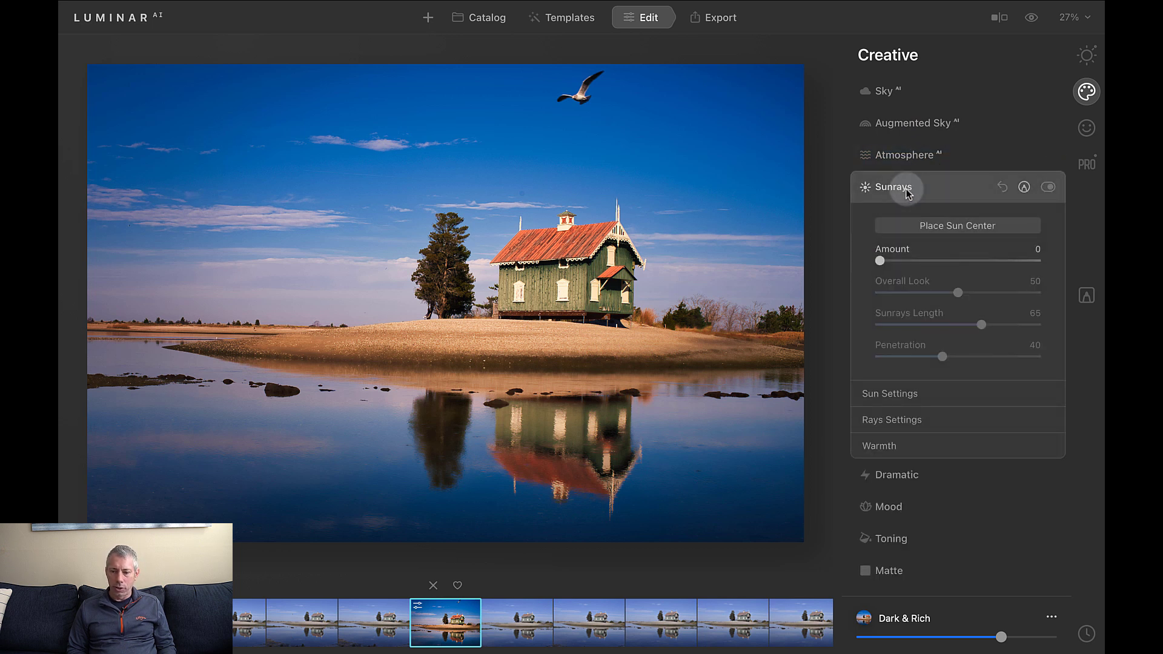
pyautogui.click(961, 228)
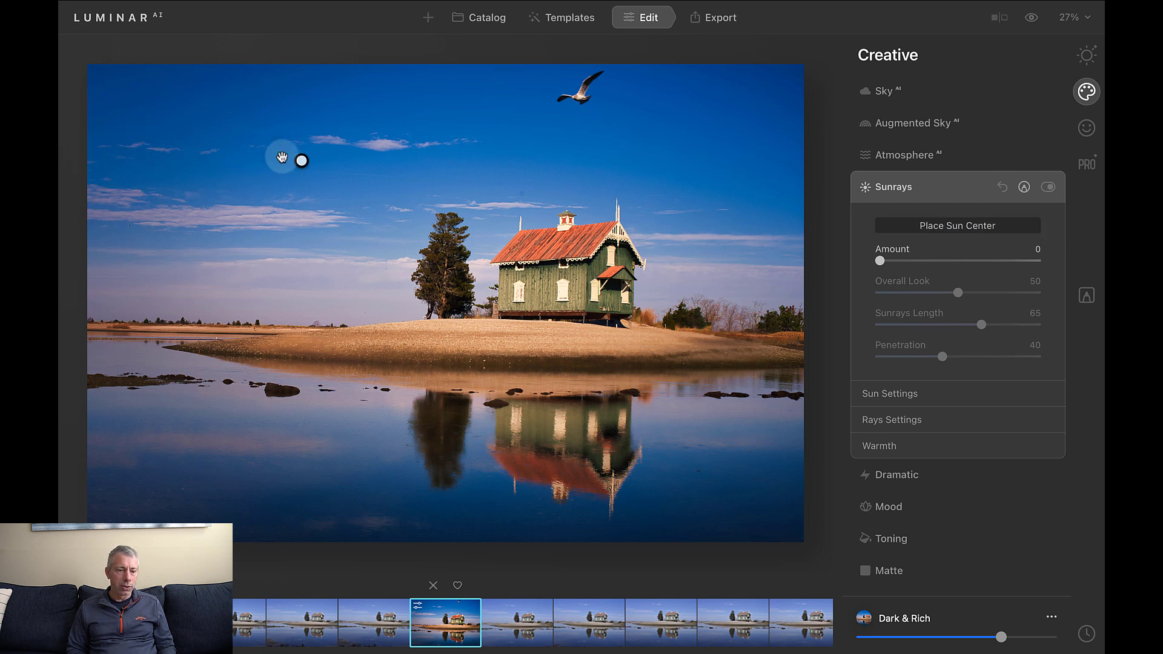
pyautogui.moveTo(302, 158)
pyautogui.mouseDown()
pyautogui.moveTo(187, 143)
pyautogui.moveTo(132, 103)
pyautogui.mouseUp()
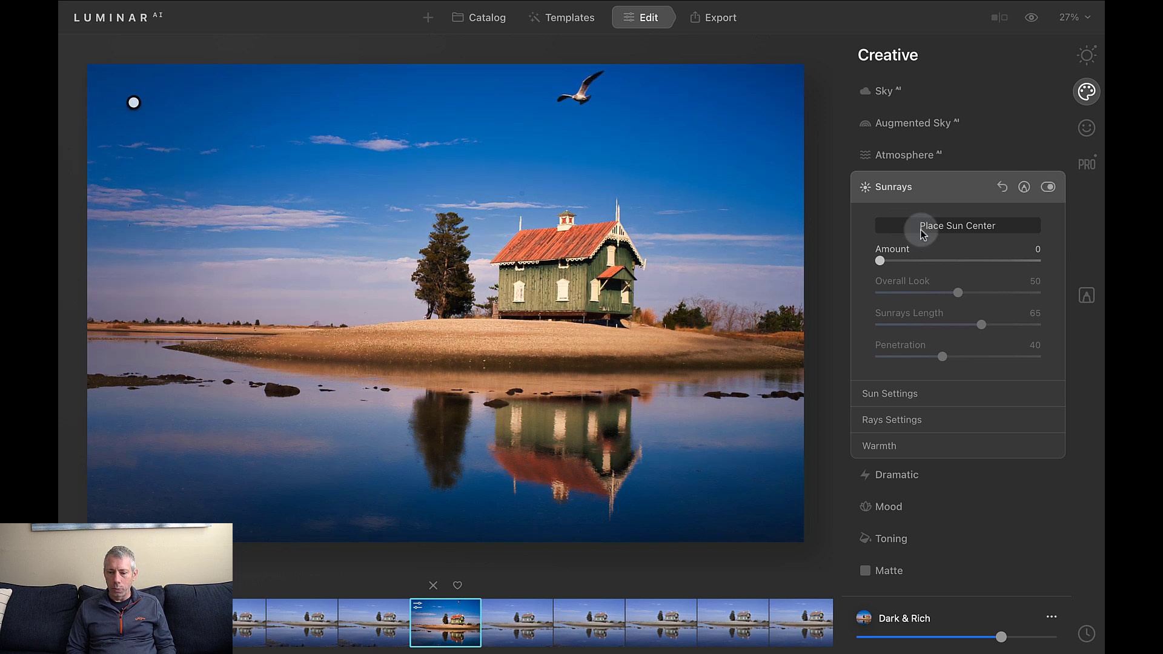
pyautogui.click(933, 261)
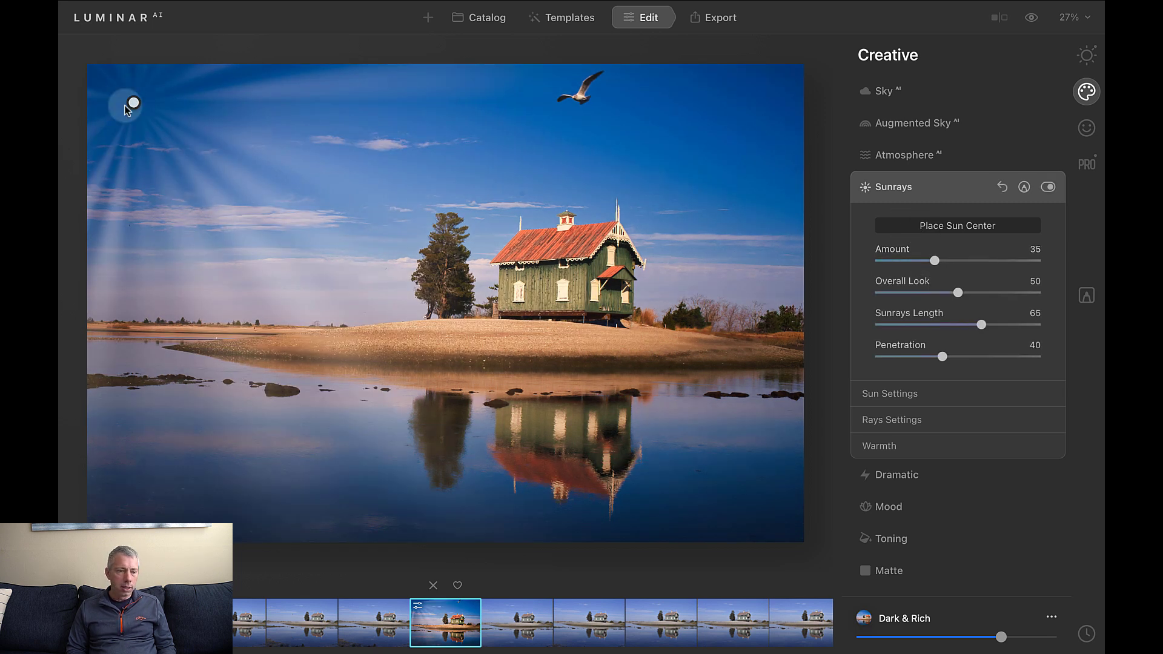
pyautogui.moveTo(134, 102)
pyautogui.mouseDown()
pyautogui.moveTo(71, 89)
pyautogui.moveTo(69, 55)
pyautogui.mouseUp()
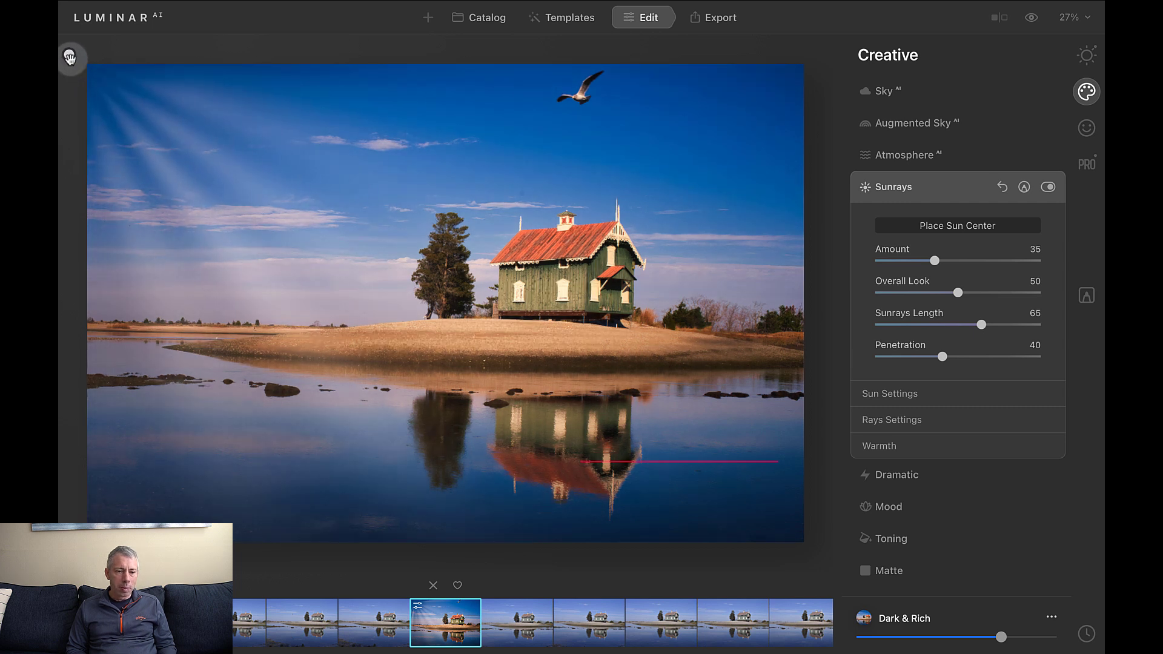
pyautogui.moveTo(891, 259)
pyautogui.mouseDown()
pyautogui.moveTo(907, 261)
pyautogui.moveTo(895, 264)
pyautogui.mouseUp()
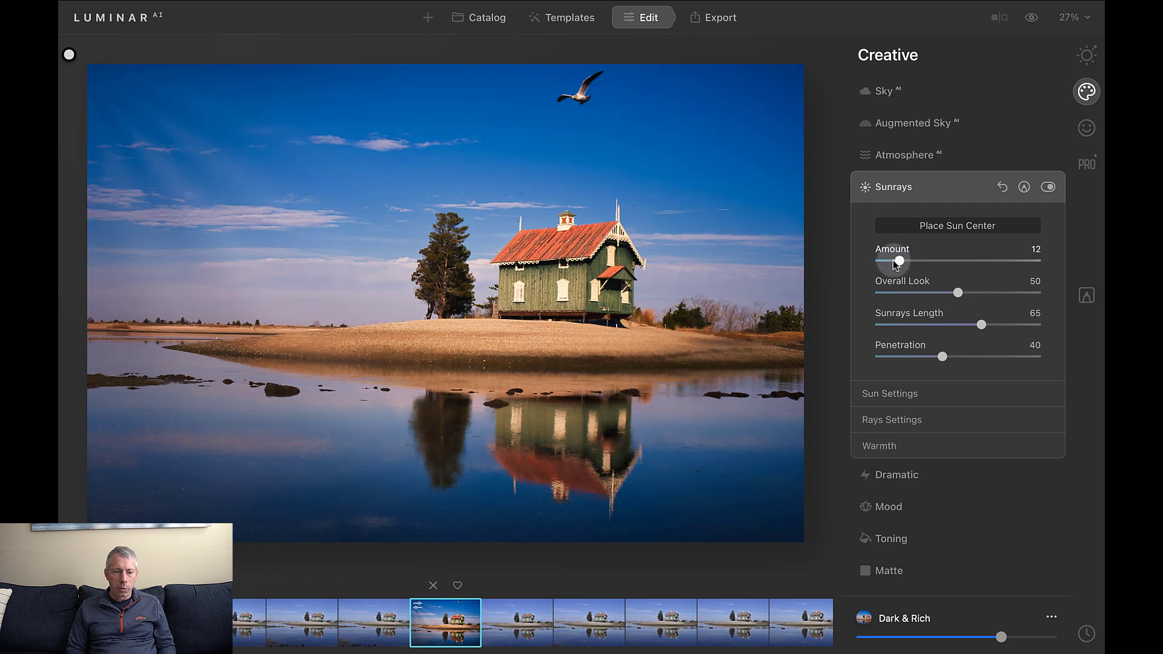
pyautogui.click(1004, 187)
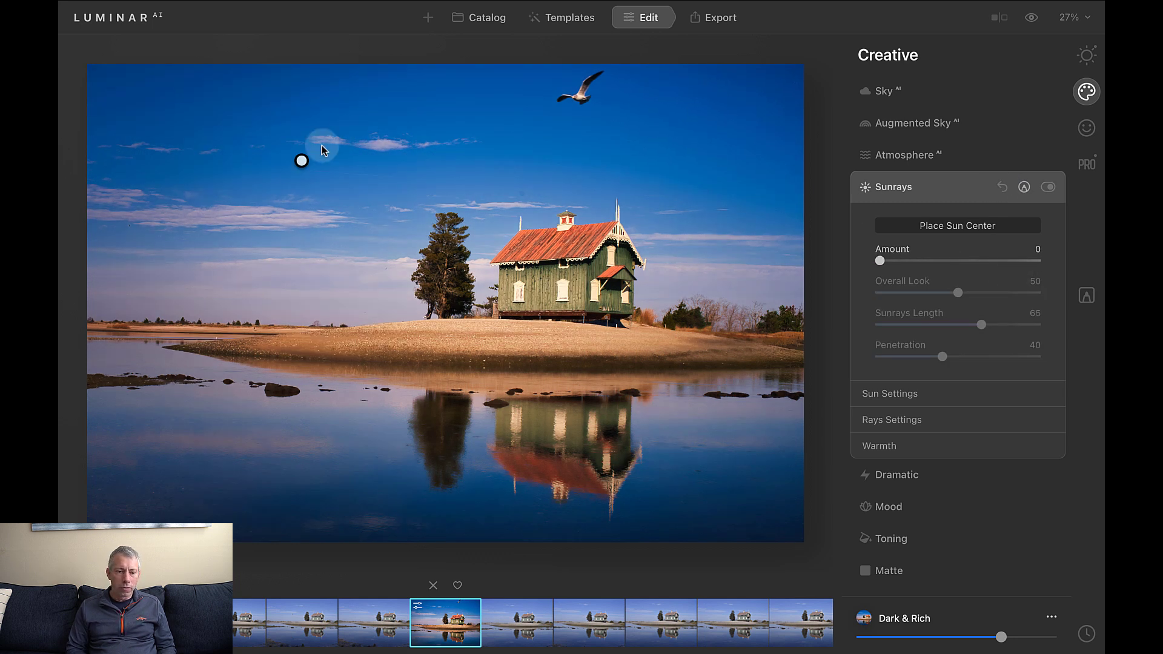
# Step: Apply the Dramatic effect with its Amount set to 11, trying stronger amounts on the way
pyautogui.scroll(-1, 889, 393)
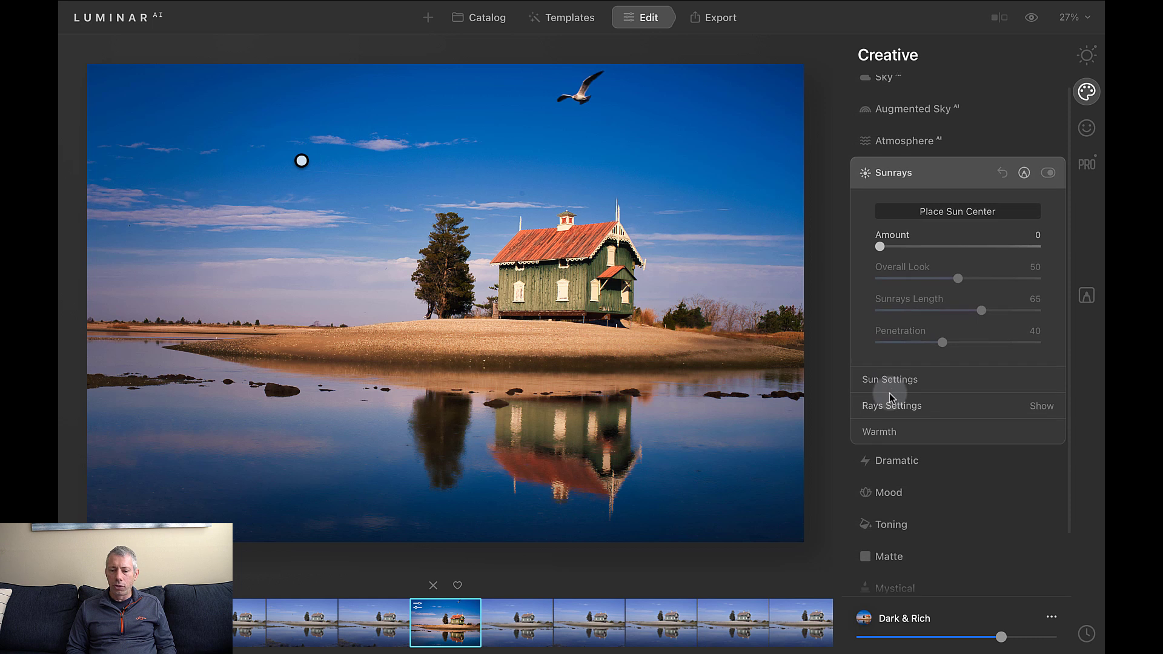
pyautogui.click(897, 461)
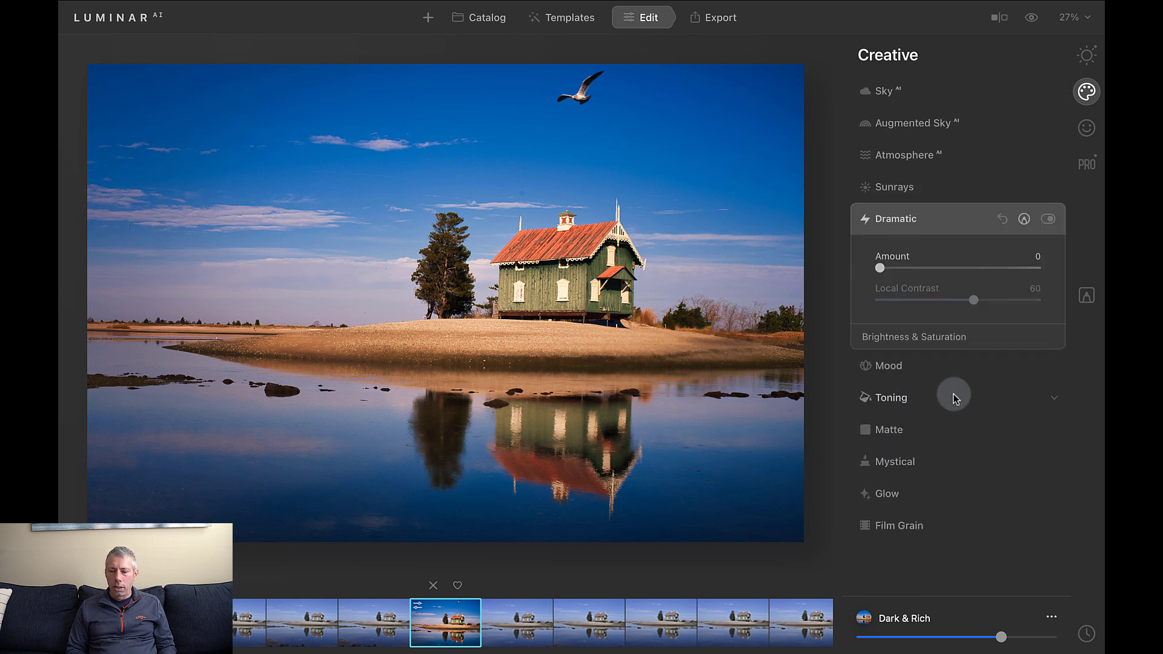
pyautogui.click(919, 269)
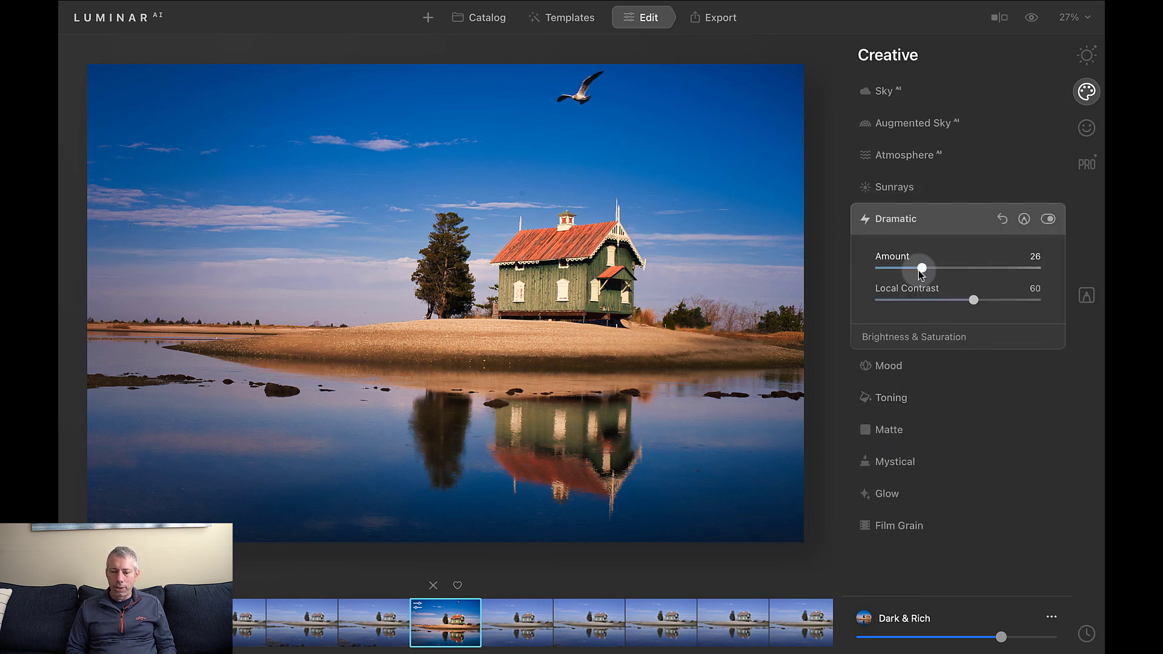
pyautogui.moveTo(947, 268); pyautogui.dragTo(889, 262)
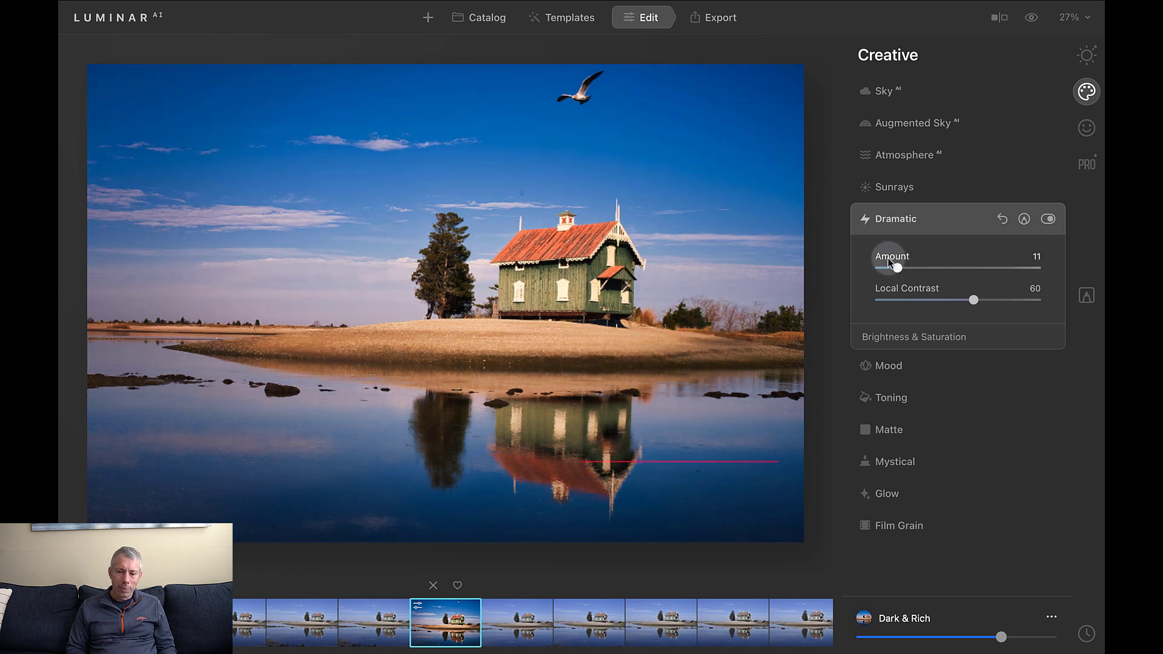
# Step: Apply the Riverside LUT from the Cinematic Toning group as the Mood and set its Amount to 13
pyautogui.click(891, 366)
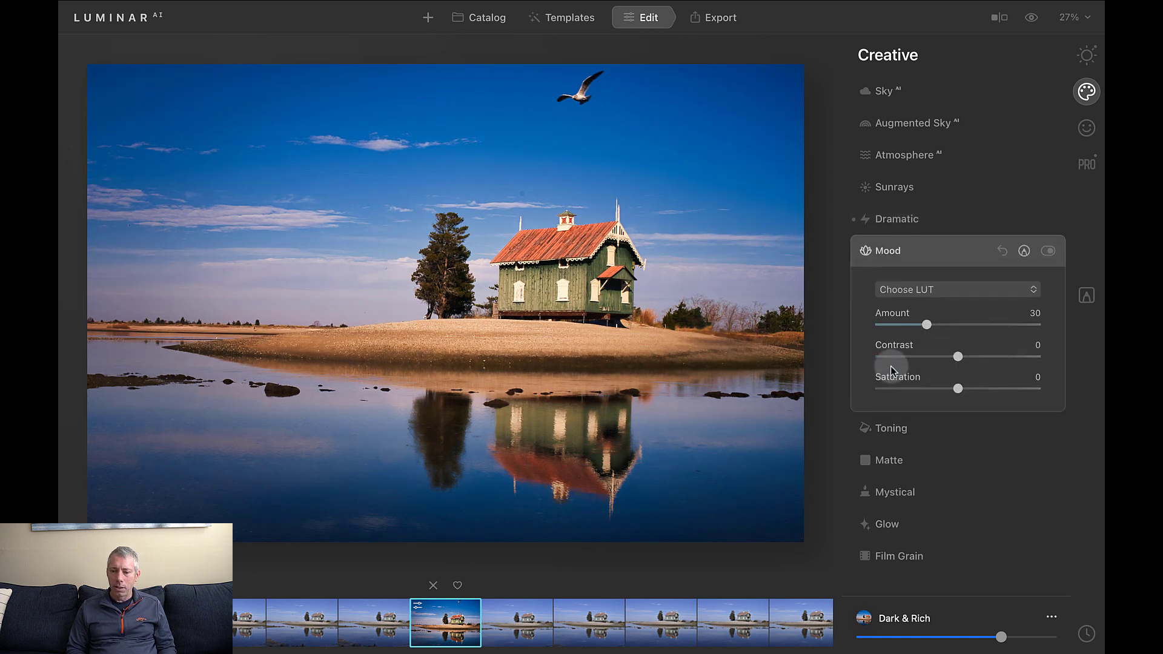
pyautogui.click(966, 291)
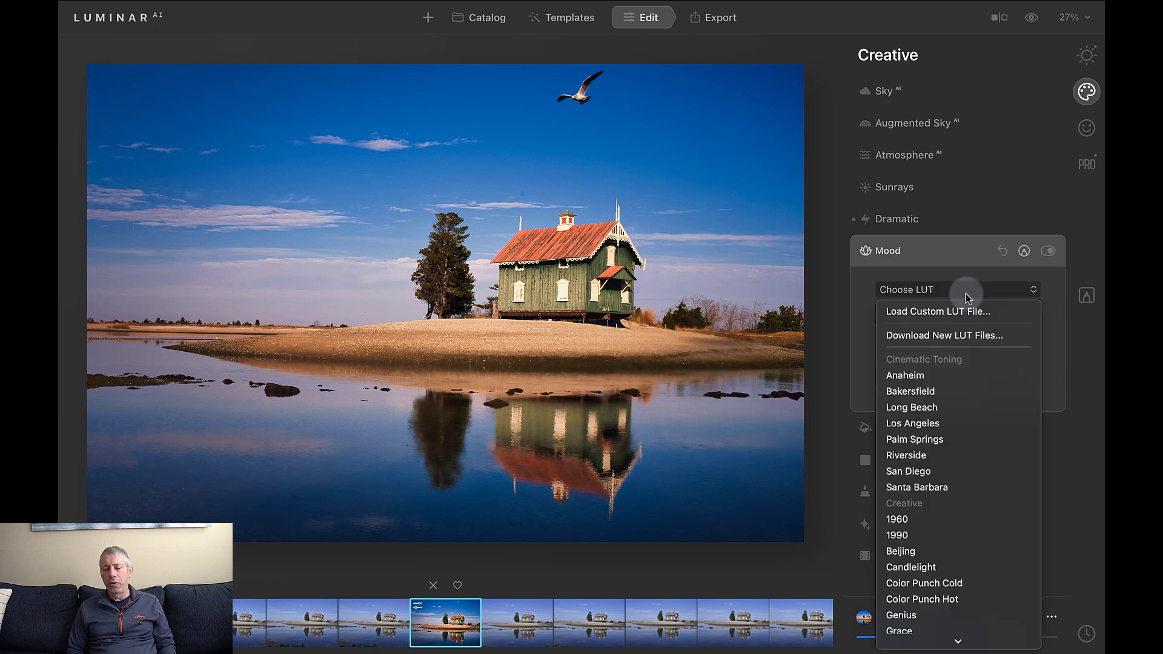
pyautogui.scroll(-3, 969, 332)
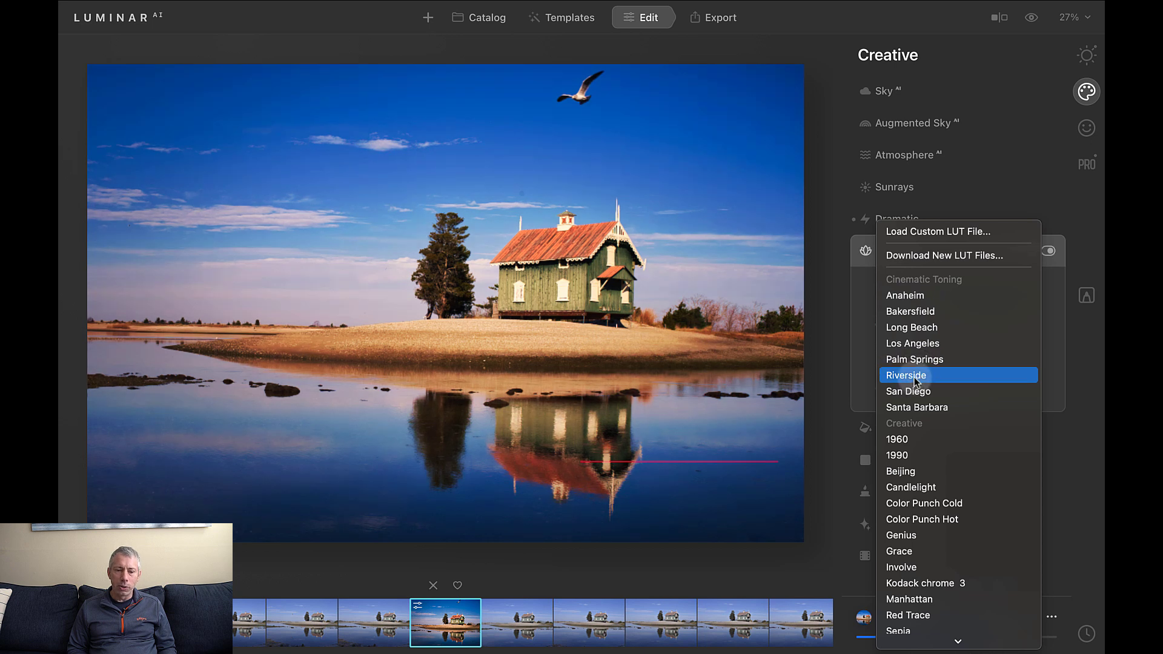
pyautogui.click(914, 375)
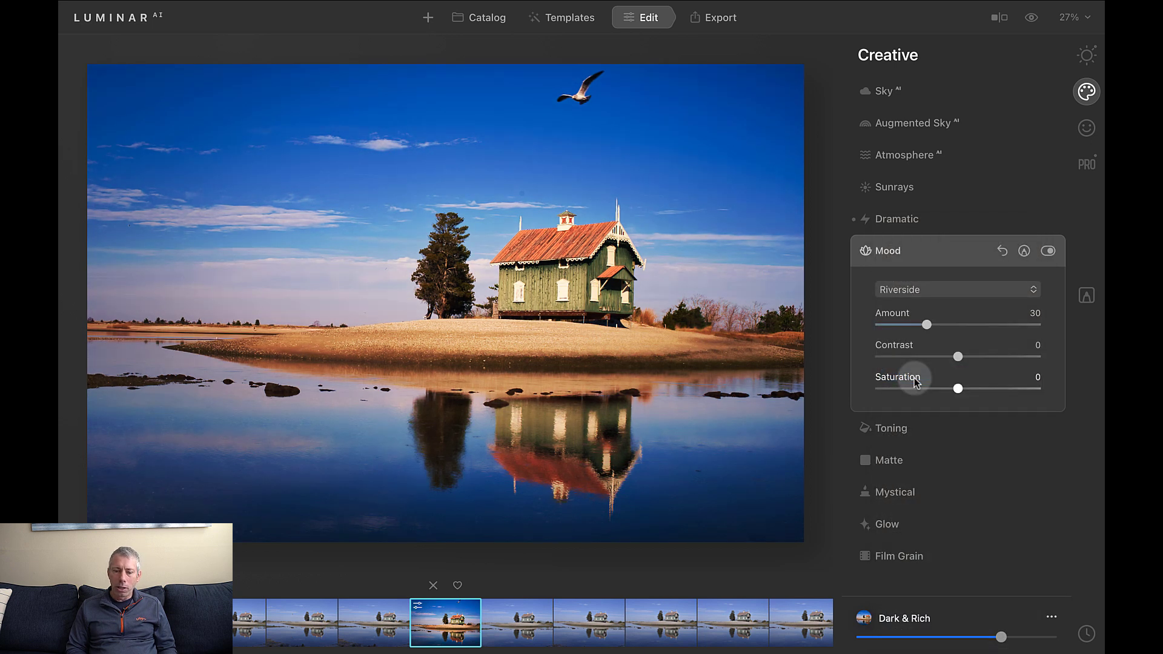
pyautogui.moveTo(927, 325); pyautogui.dragTo(898, 319)
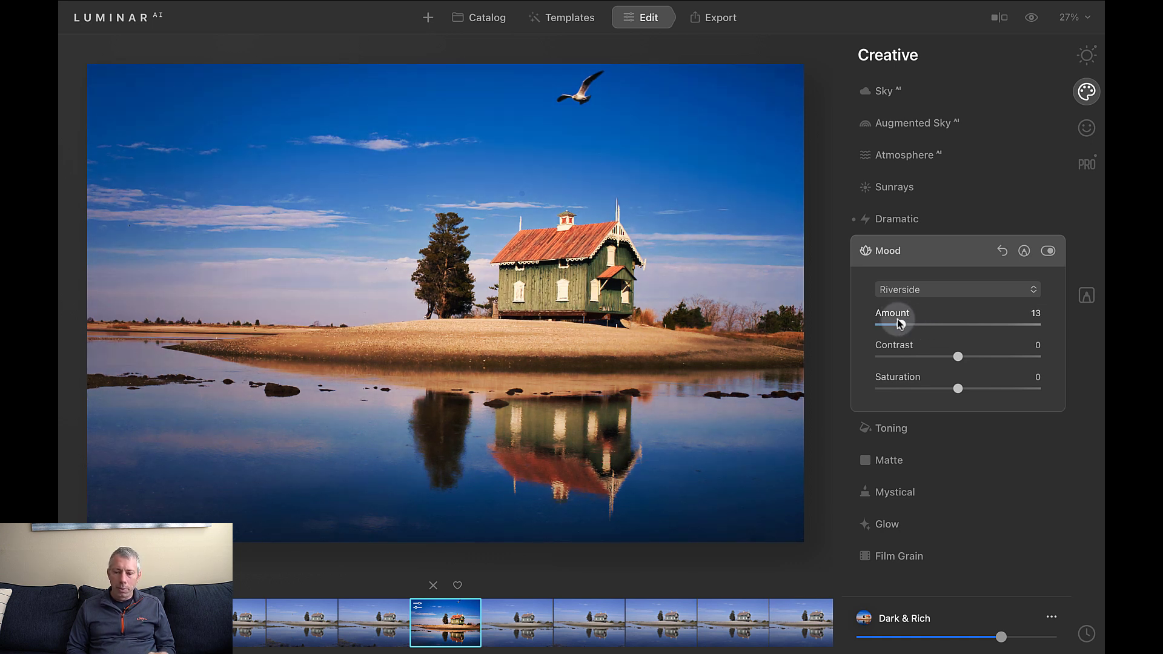
# Step: Try higher Toning Amount values, easing back to 57, and reset the Amount to its default
pyautogui.click(910, 434)
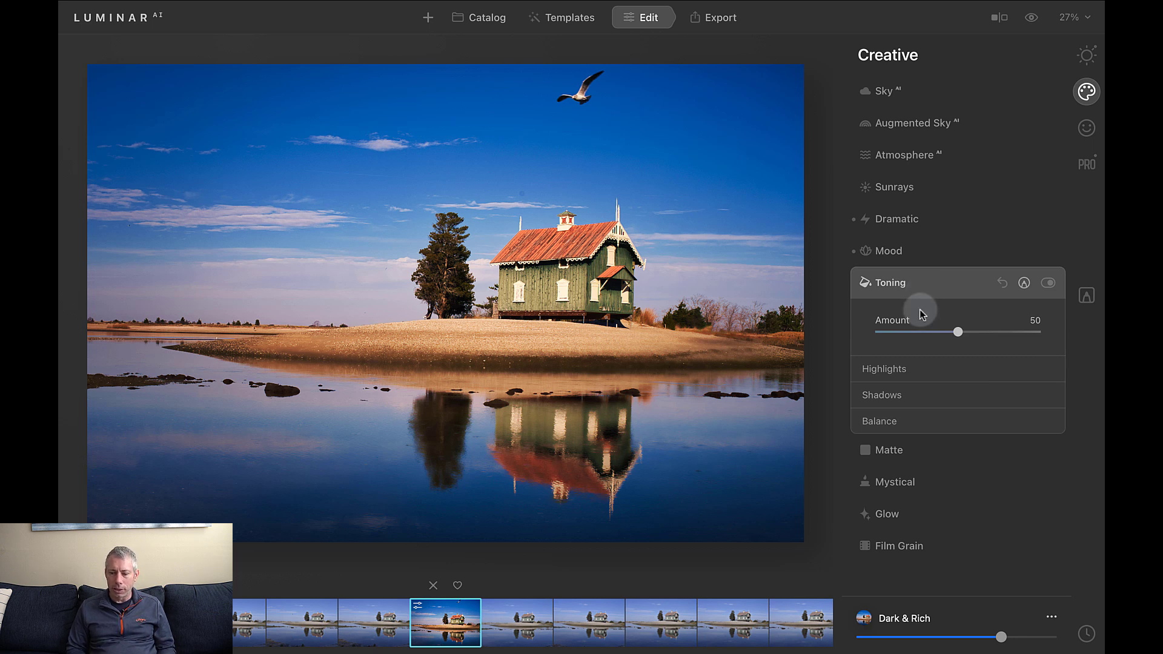
pyautogui.click(989, 330)
pyautogui.moveTo(989, 329)
pyautogui.mouseDown()
pyautogui.moveTo(884, 329)
pyautogui.moveTo(1047, 329)
pyautogui.moveTo(968, 328)
pyautogui.mouseUp()
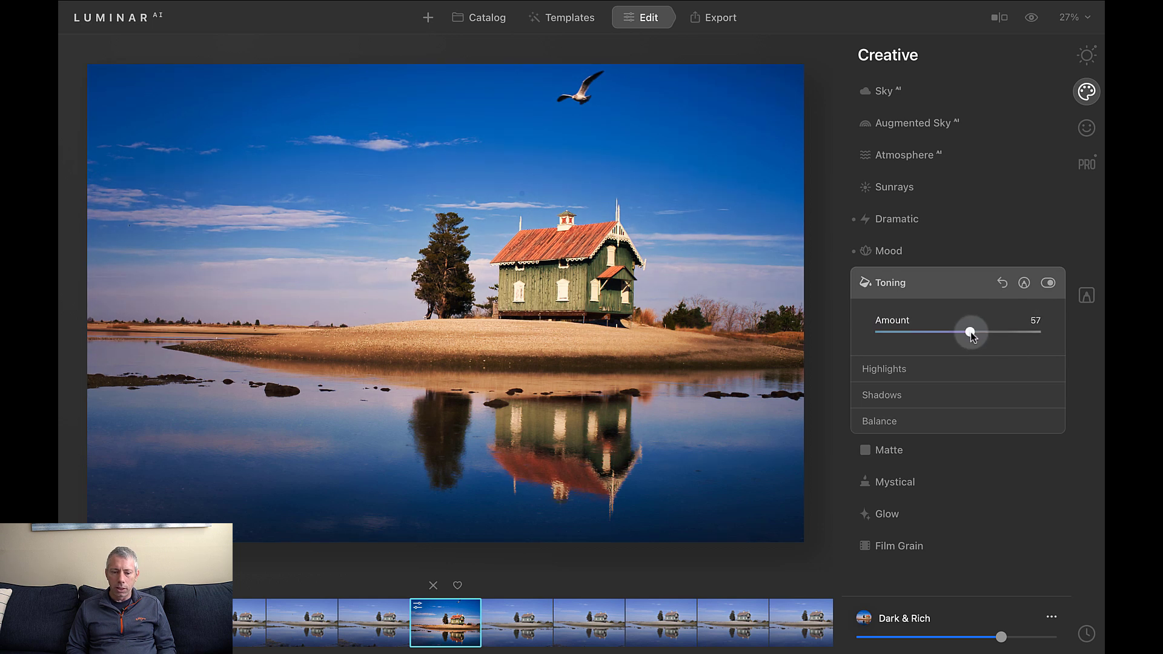
pyautogui.doubleClick(895, 322)
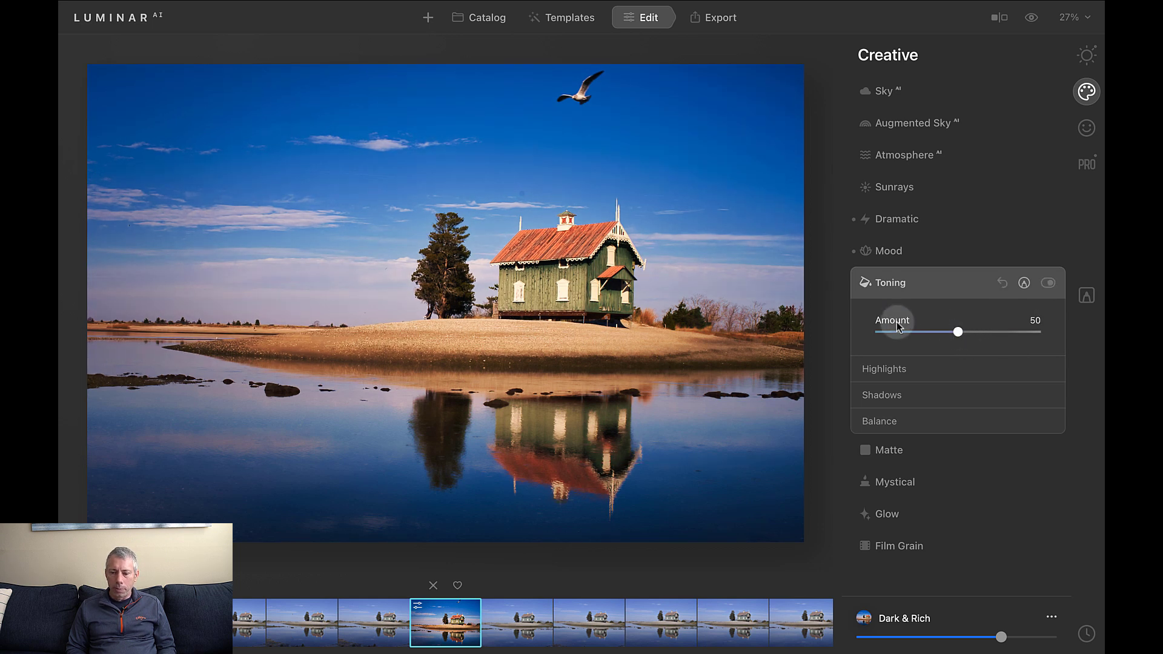
# Step: Try colouring the Toning highlights with Saturation and Hue, and return both to 0
pyautogui.click(884, 369)
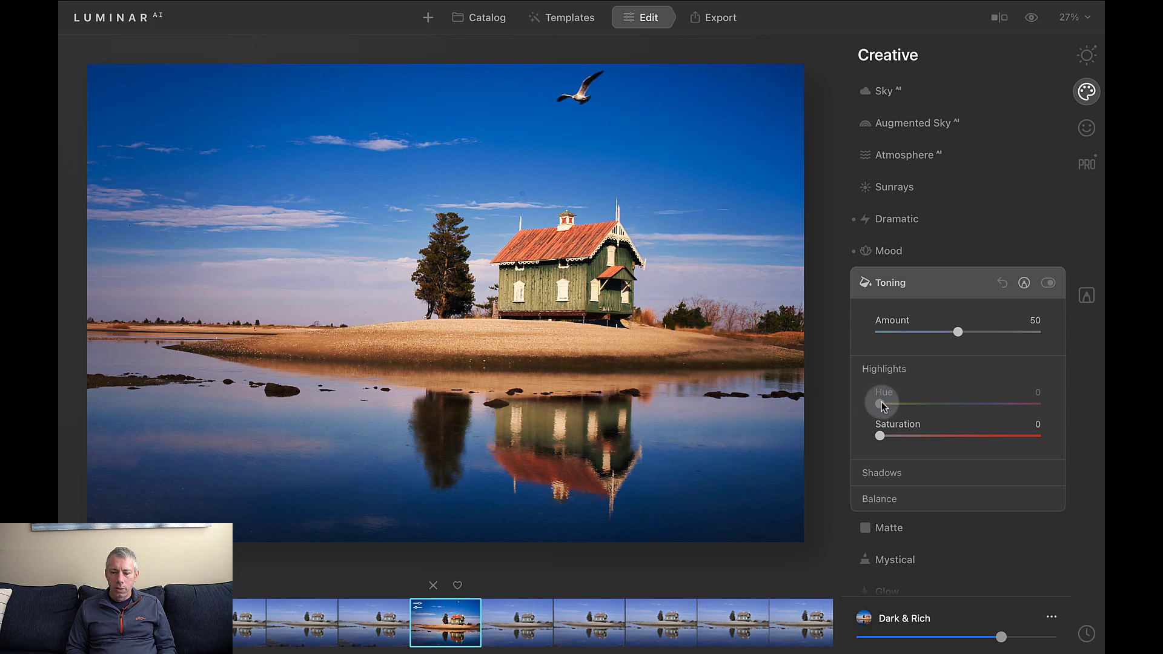
pyautogui.click(936, 436)
pyautogui.moveTo(889, 408); pyautogui.dragTo(857, 387)
pyautogui.moveTo(937, 435); pyautogui.dragTo(856, 432)
pyautogui.scroll(-1, 920, 489)
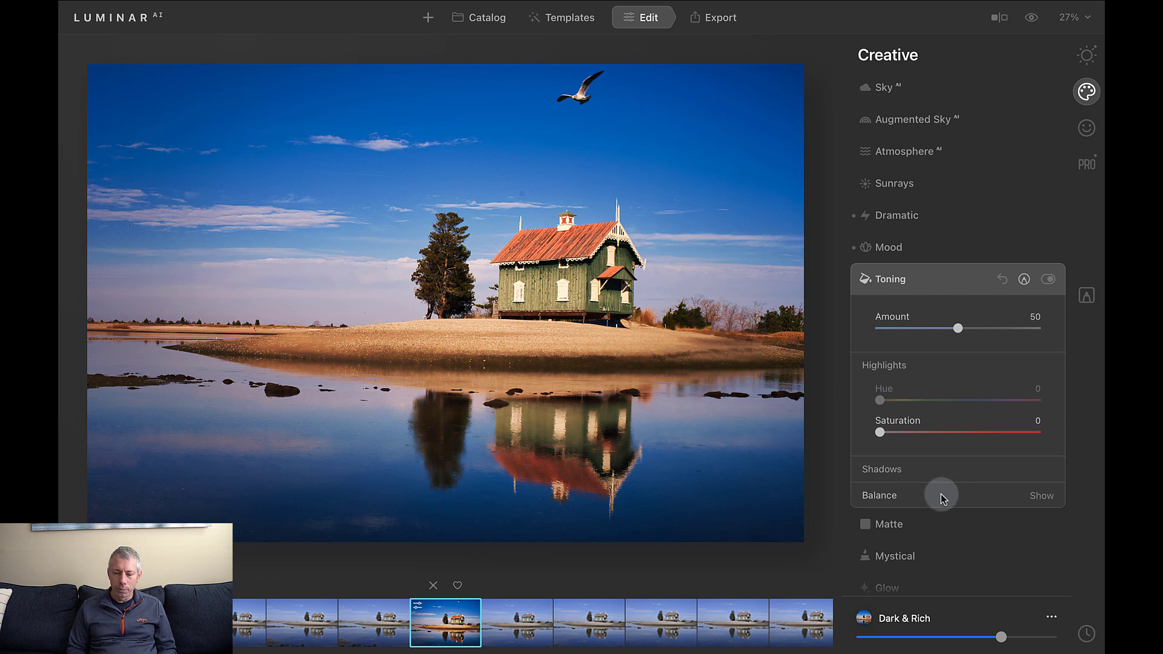
# Step: Try the Matte effect and a Mystical Amount of 38, returning each Amount to 0
pyautogui.click(891, 524)
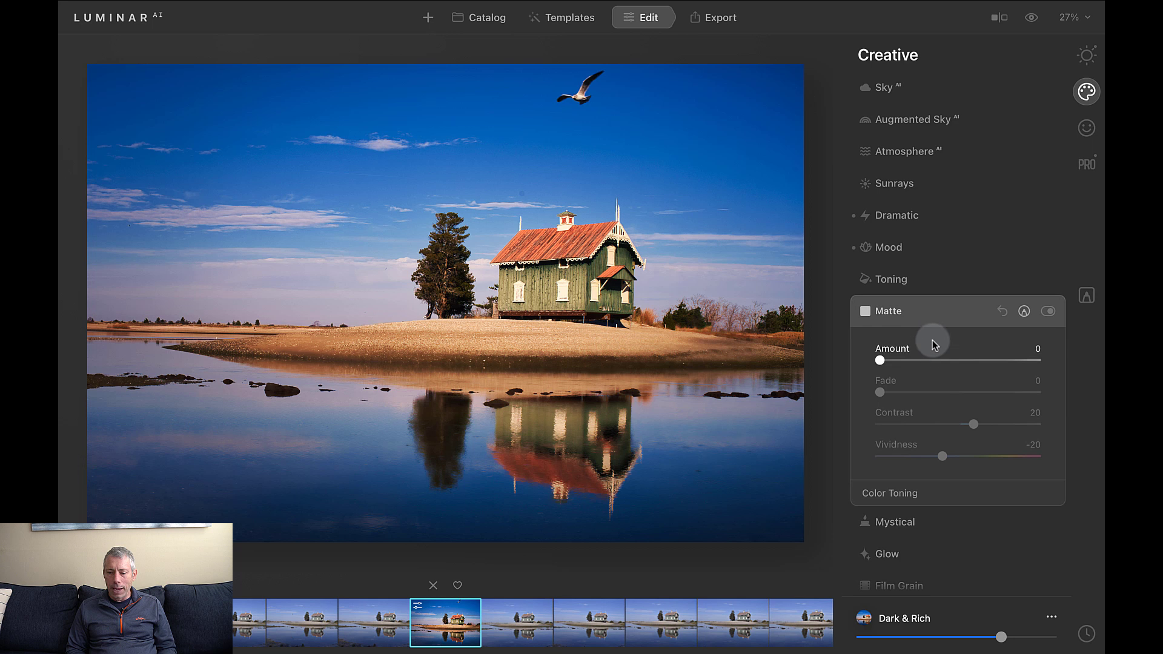
pyautogui.moveTo(925, 359); pyautogui.dragTo(863, 359)
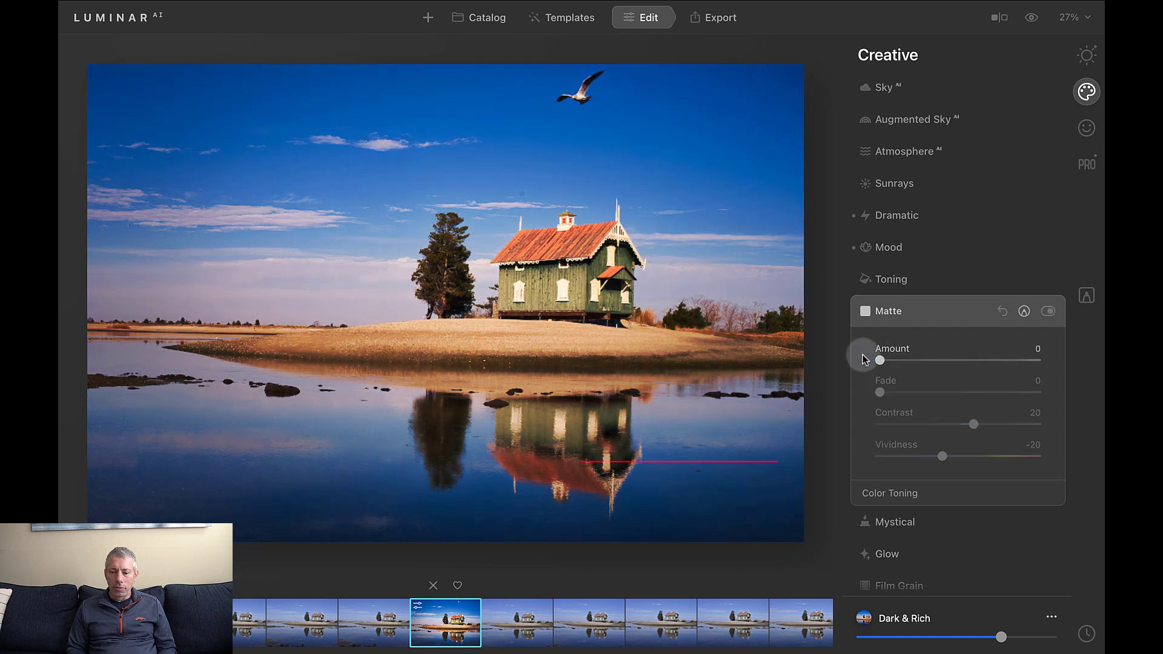
pyautogui.click(903, 521)
pyautogui.click(937, 398)
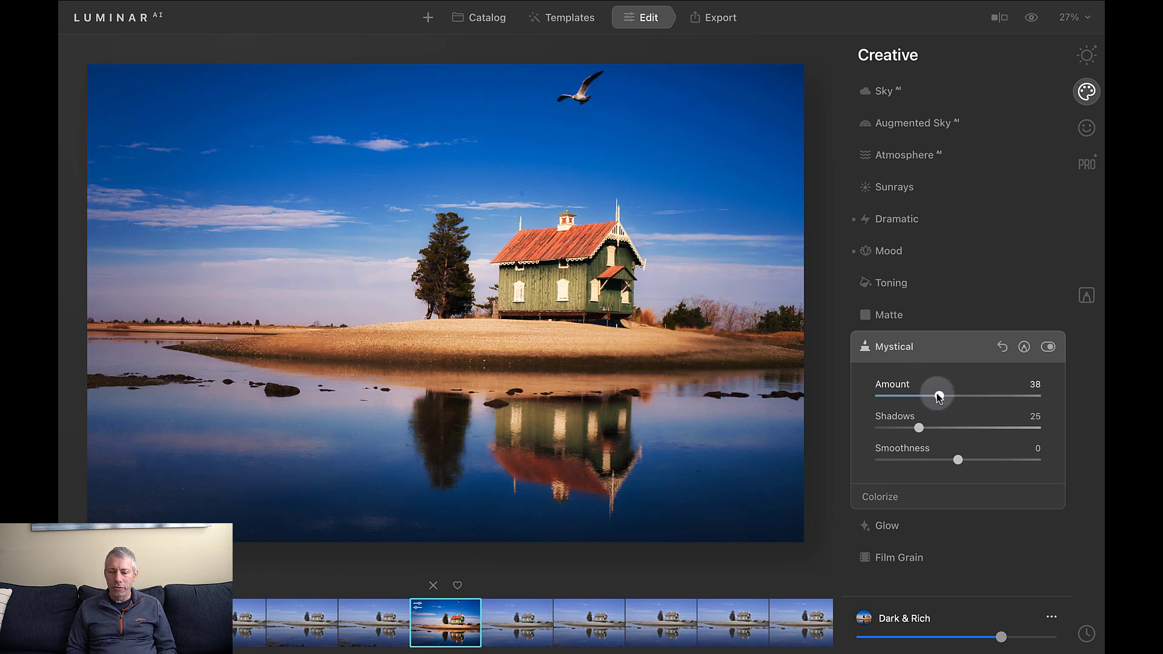
pyautogui.moveTo(937, 397); pyautogui.dragTo(864, 397)
# Step: Try a Soft Focus glow with an Amount of 38 and return it to 0
pyautogui.click(893, 527)
pyautogui.click(938, 452)
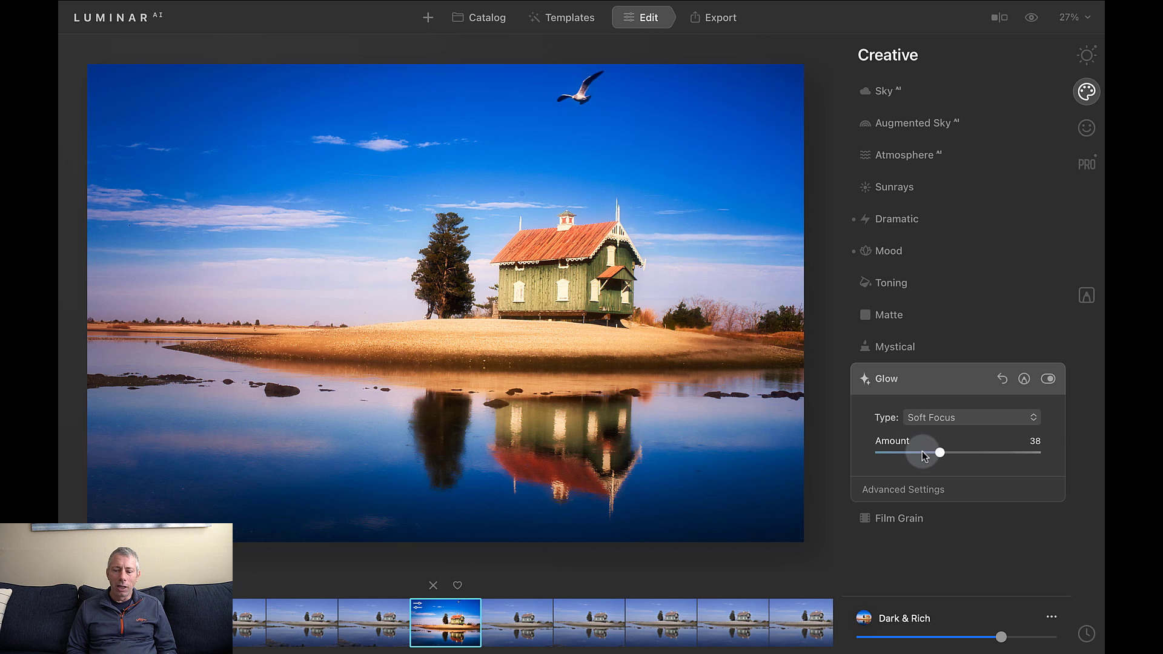
pyautogui.moveTo(922, 452); pyautogui.dragTo(857, 449)
# Step: Compare the Glow and Orton Effect types at Amount 44, choose Orton Effect Soft, and reduce its Amount to slightly below 23
pyautogui.click(945, 417)
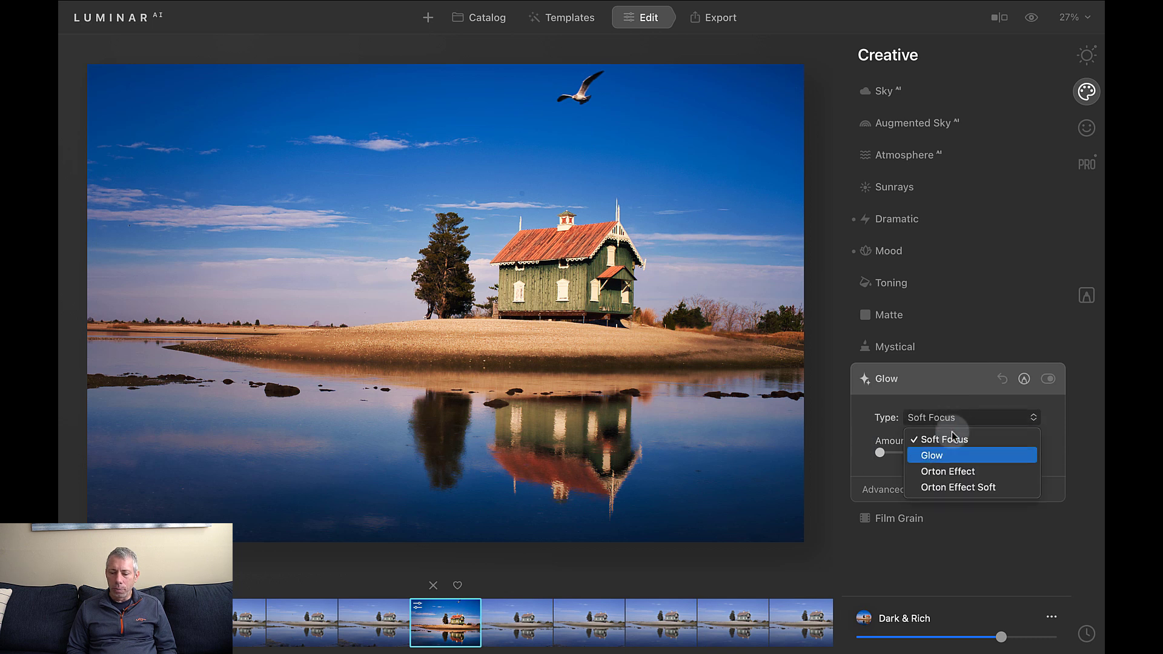
pyautogui.click(947, 460)
pyautogui.click(948, 453)
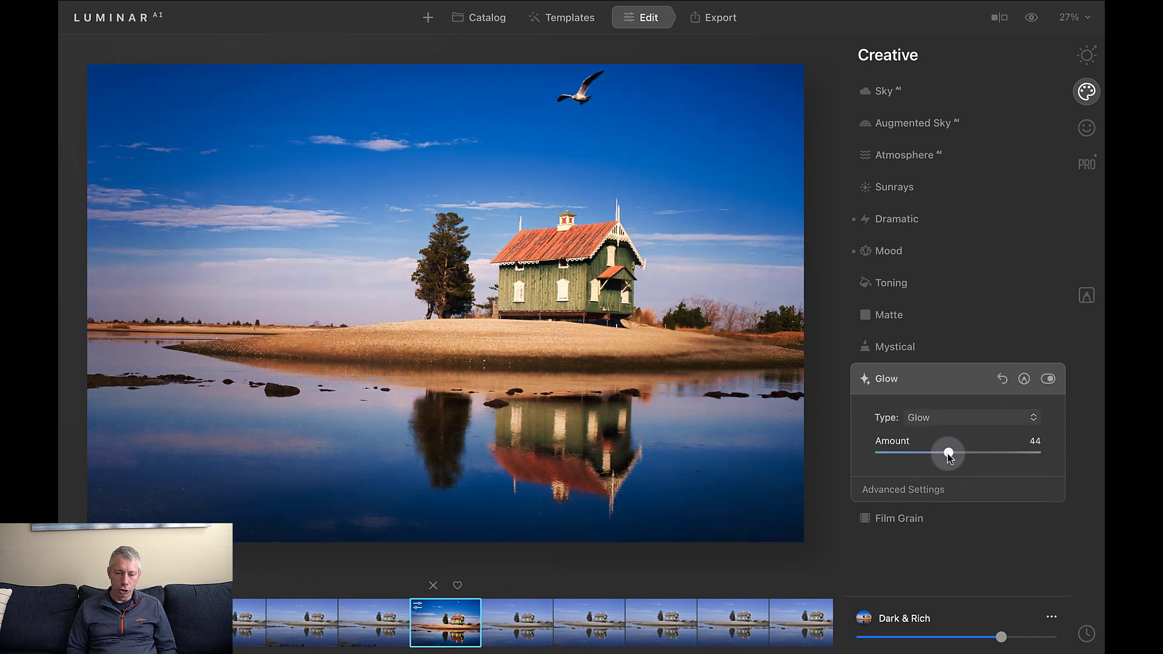
pyautogui.click(963, 416)
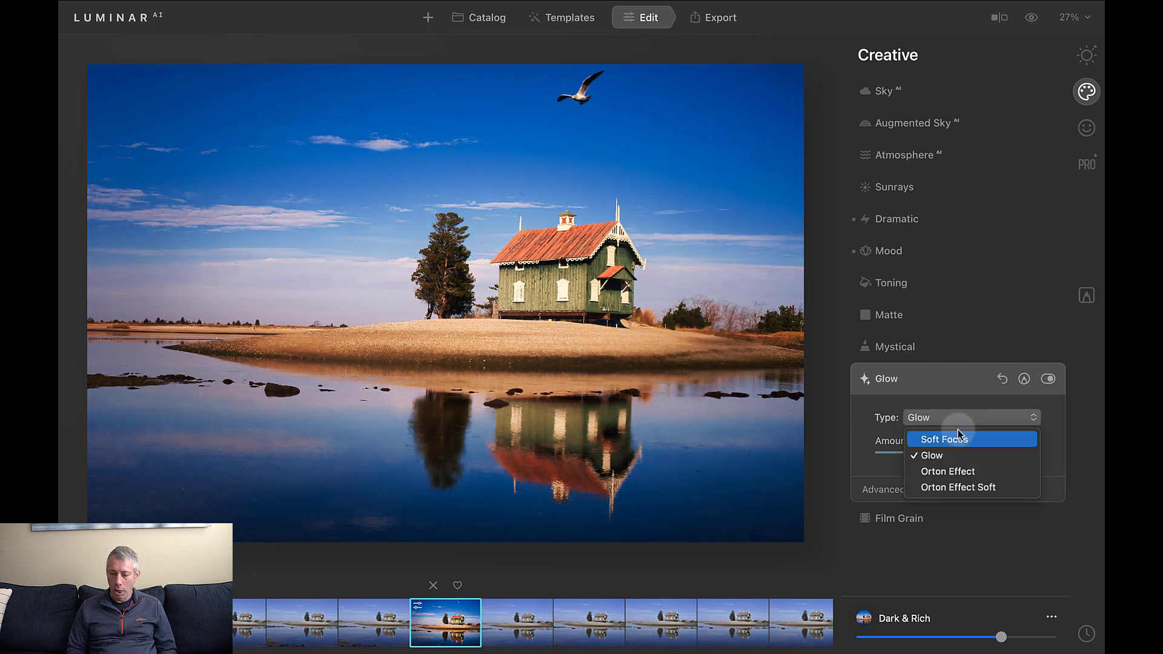
pyautogui.click(954, 472)
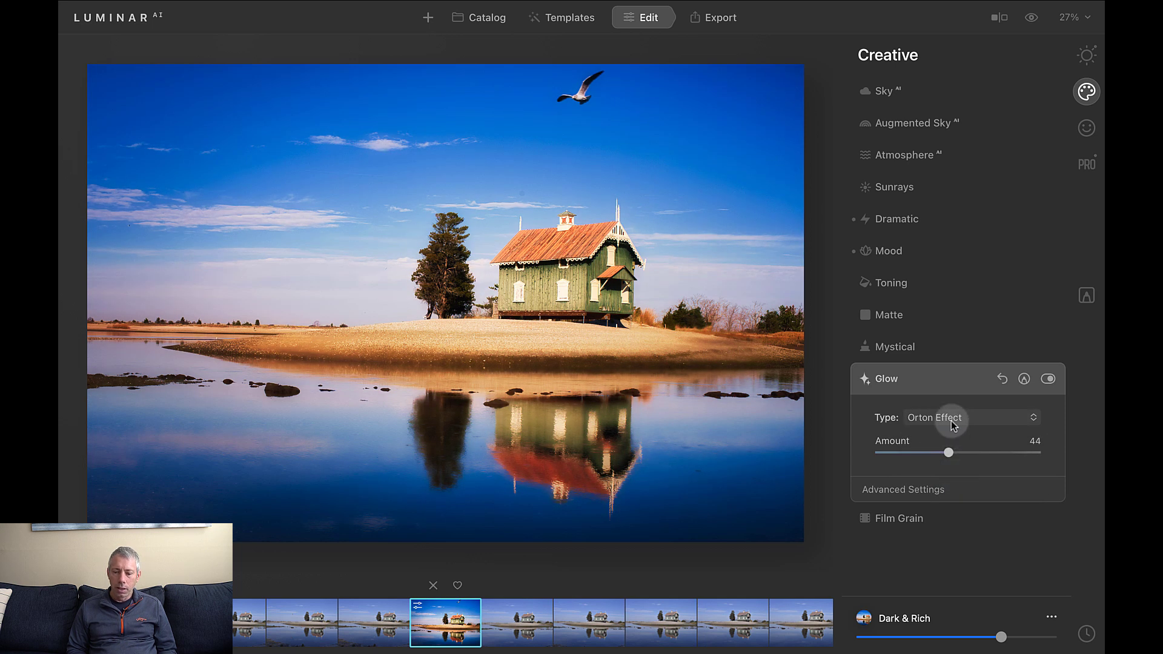
pyautogui.click(951, 423)
pyautogui.click(951, 484)
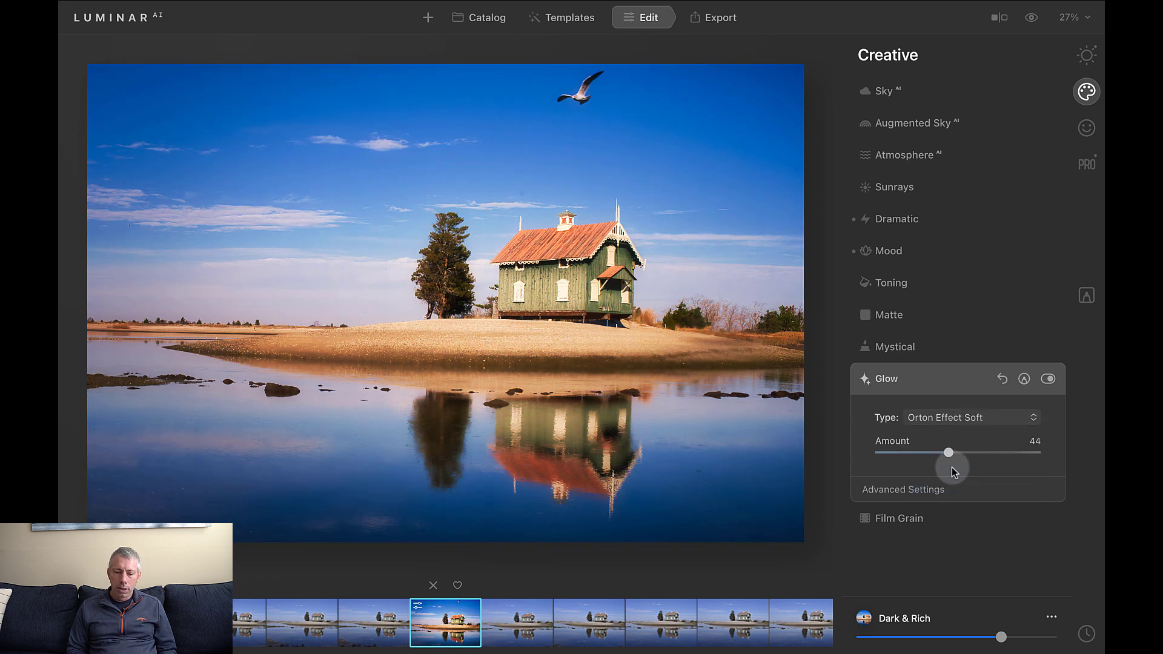
pyautogui.moveTo(950, 455); pyautogui.dragTo(915, 454)
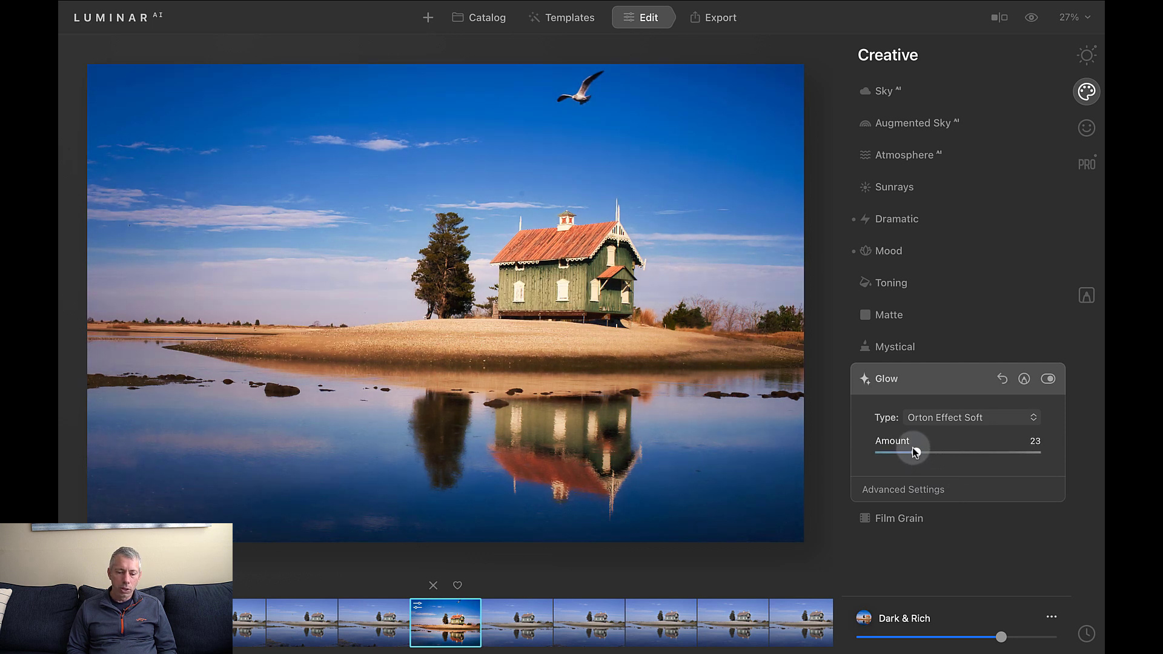
pyautogui.moveTo(915, 451)
pyautogui.mouseDown()
pyautogui.moveTo(878, 452)
pyautogui.moveTo(904, 453)
pyautogui.mouseUp()
# Step: Add film grain to the photo with an Amount of 36
pyautogui.click(911, 496)
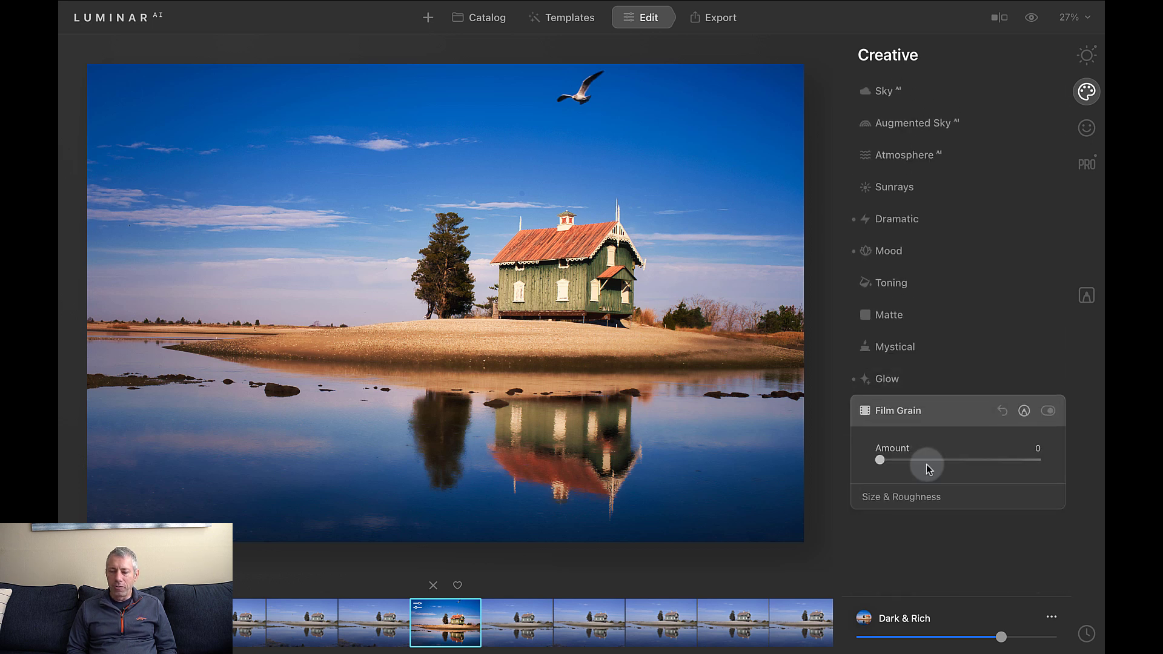
pyautogui.click(937, 459)
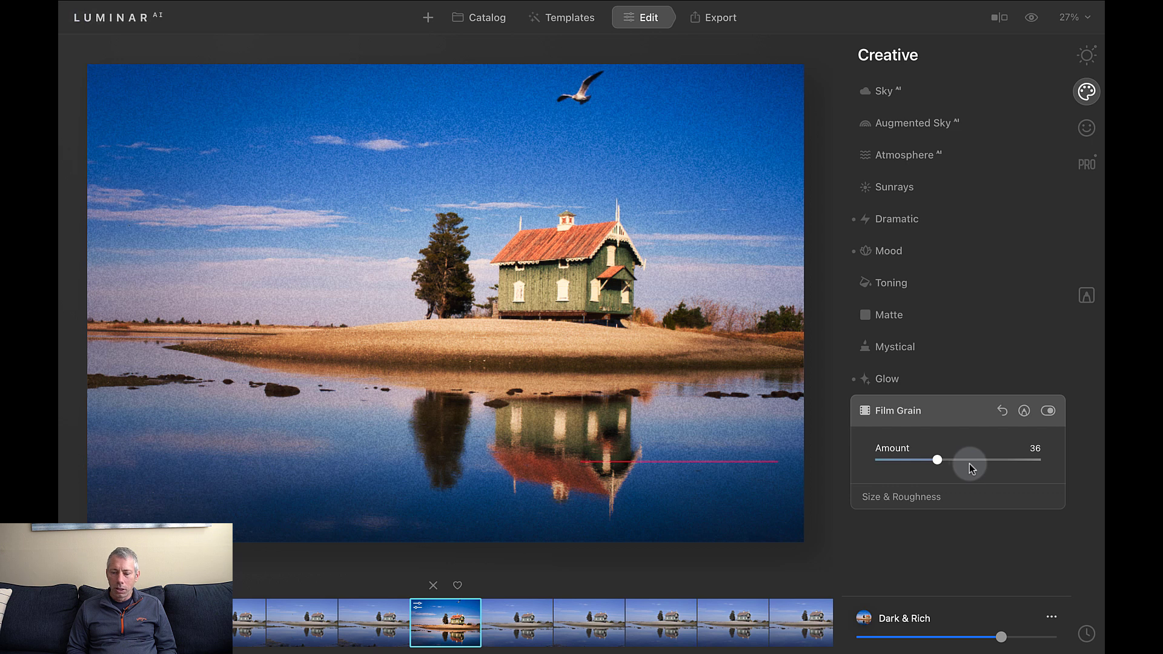
# Step: Return the Film Grain Amount to 0 and open the Optics corrections among the professional tools
pyautogui.moveTo(937, 460); pyautogui.dragTo(897, 460)
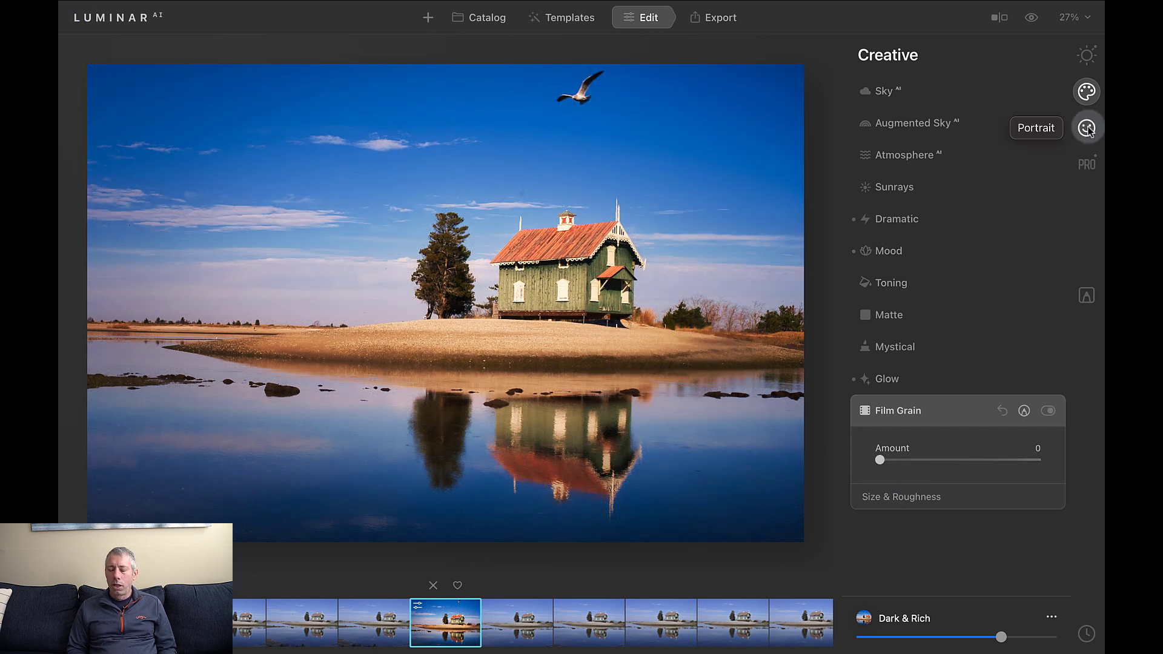
pyautogui.click(1090, 165)
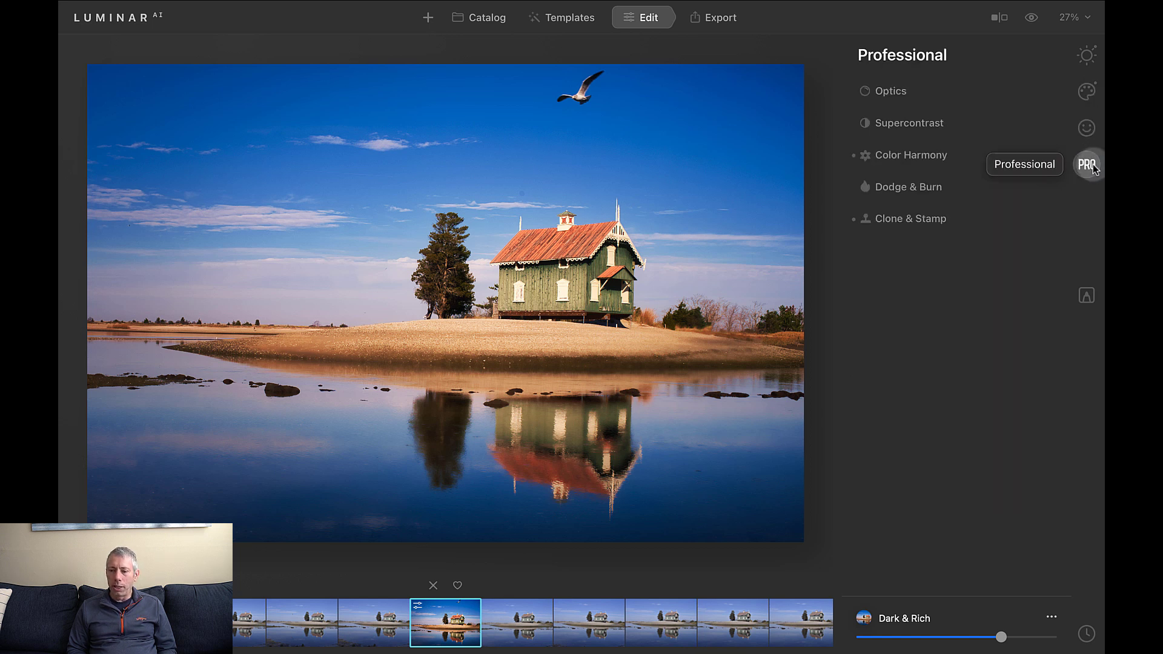
pyautogui.click(900, 94)
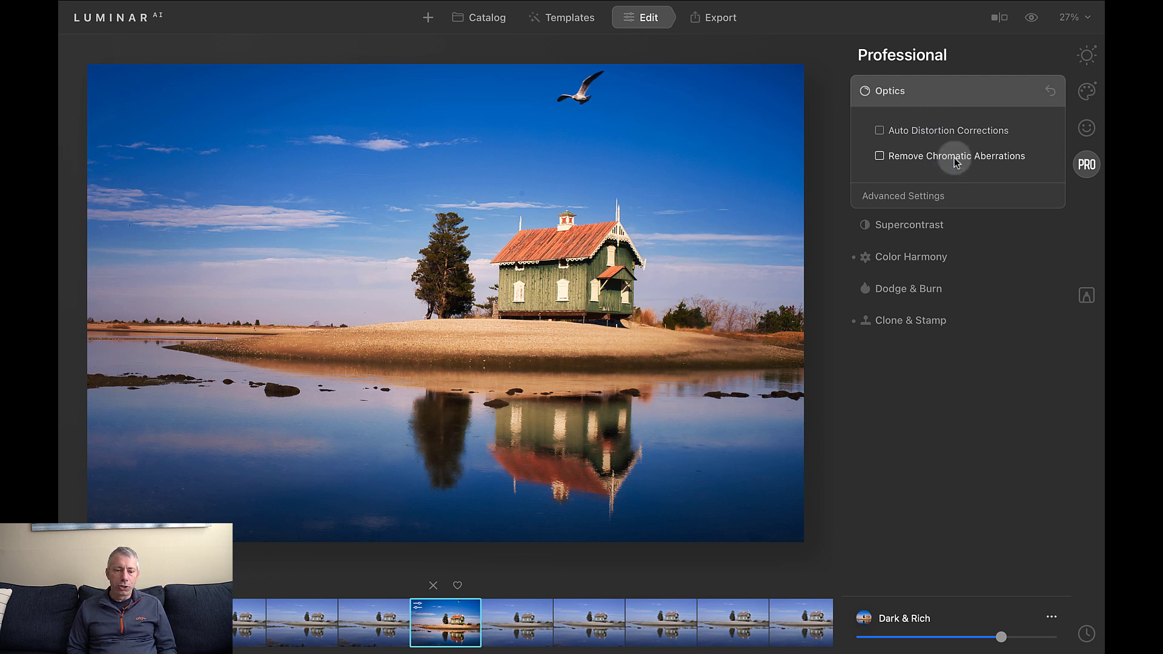
# Step: Set the Supercontrast Midtones Contrast to 28 and return Shadows Contrast to 0
pyautogui.click(912, 225)
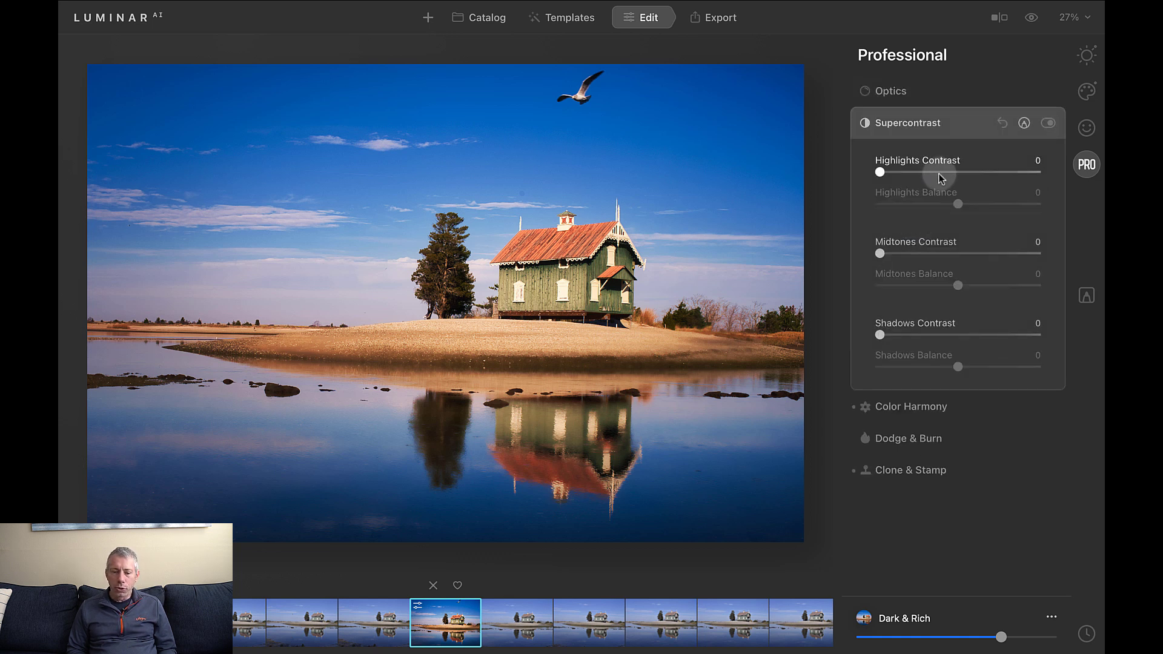
pyautogui.moveTo(914, 255)
pyautogui.mouseDown()
pyautogui.moveTo(992, 256)
pyautogui.moveTo(901, 253)
pyautogui.moveTo(1039, 264)
pyautogui.moveTo(901, 252)
pyautogui.moveTo(924, 255)
pyautogui.mouseUp()
pyautogui.moveTo(938, 336); pyautogui.dragTo(858, 332)
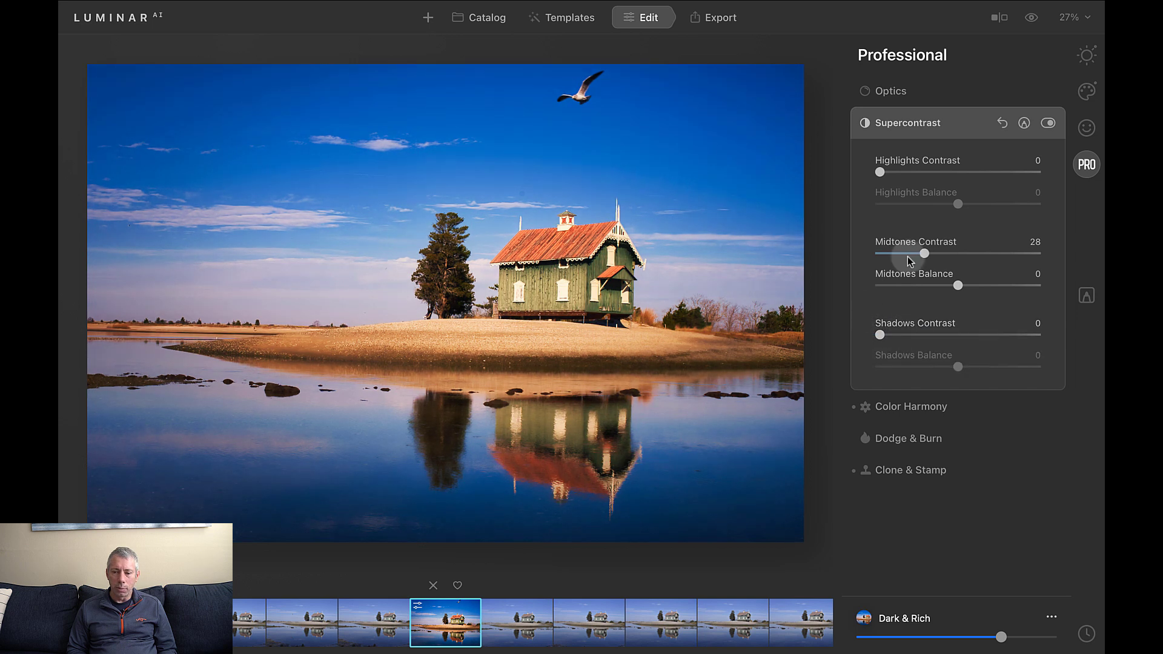
# Step: Try Color Harmony Brilliance values of 15 and 2, and reset all of the tool's settings
pyautogui.click(921, 409)
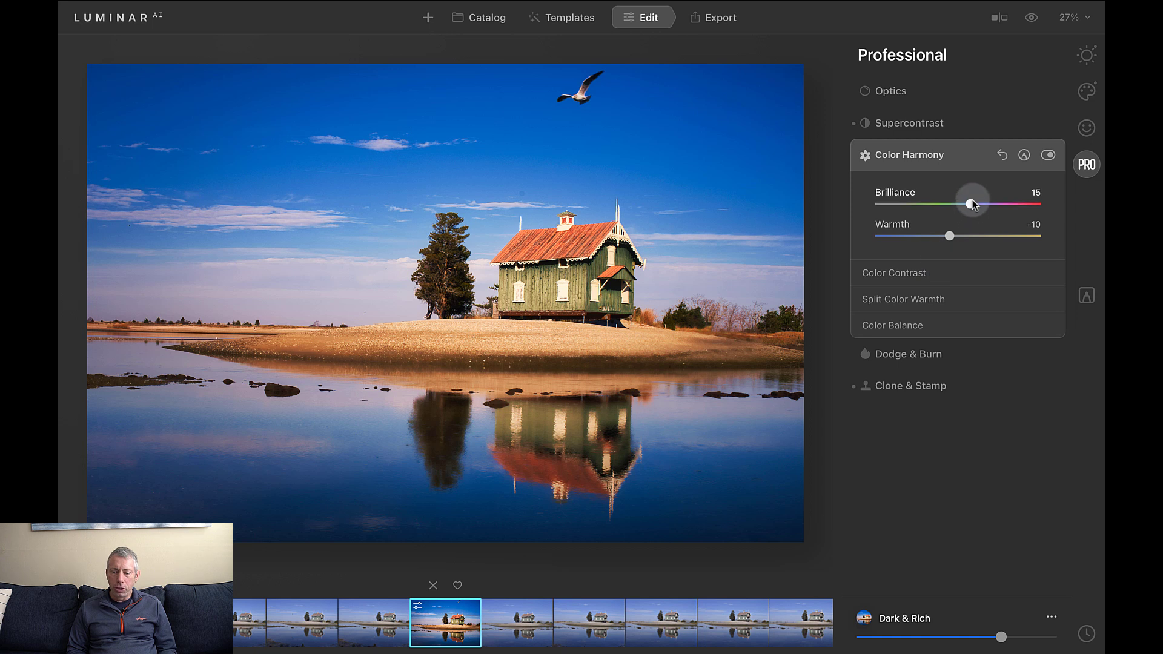
pyautogui.moveTo(970, 204)
pyautogui.mouseDown()
pyautogui.moveTo(1019, 204)
pyautogui.moveTo(973, 203)
pyautogui.mouseUp()
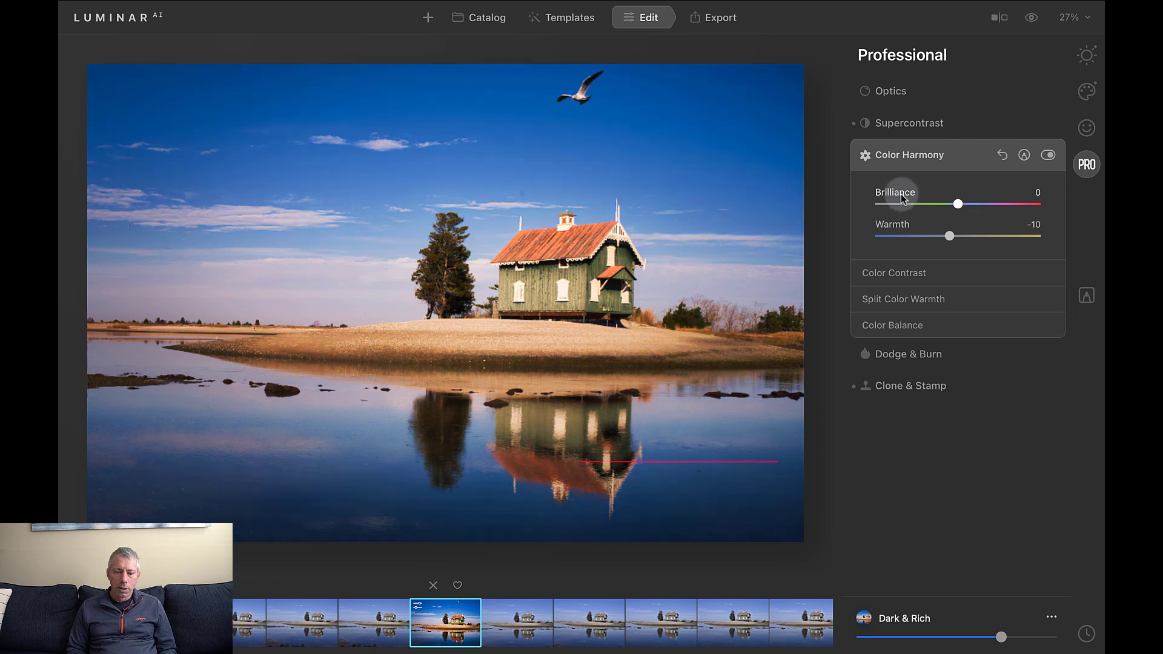
pyautogui.moveTo(961, 205)
pyautogui.mouseDown()
pyautogui.moveTo(976, 204)
pyautogui.moveTo(961, 205)
pyautogui.mouseUp()
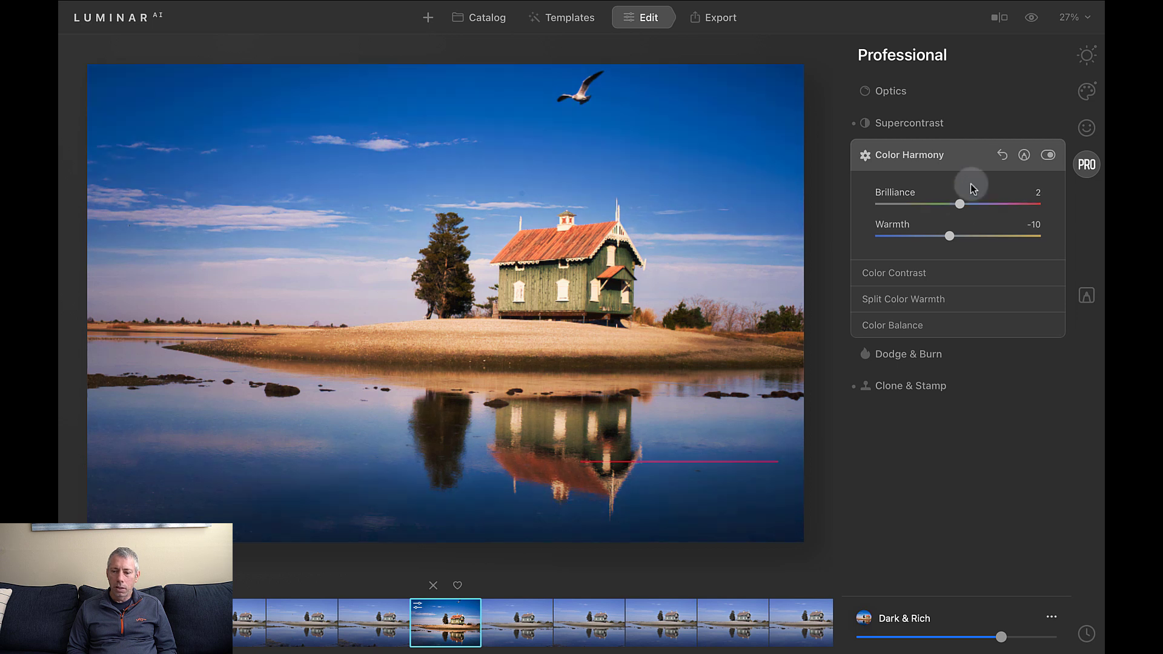
pyautogui.click(1004, 155)
# Step: Try a Color Contrast Amount of 44, reduce it to 9, and reset Color Harmony
pyautogui.click(912, 276)
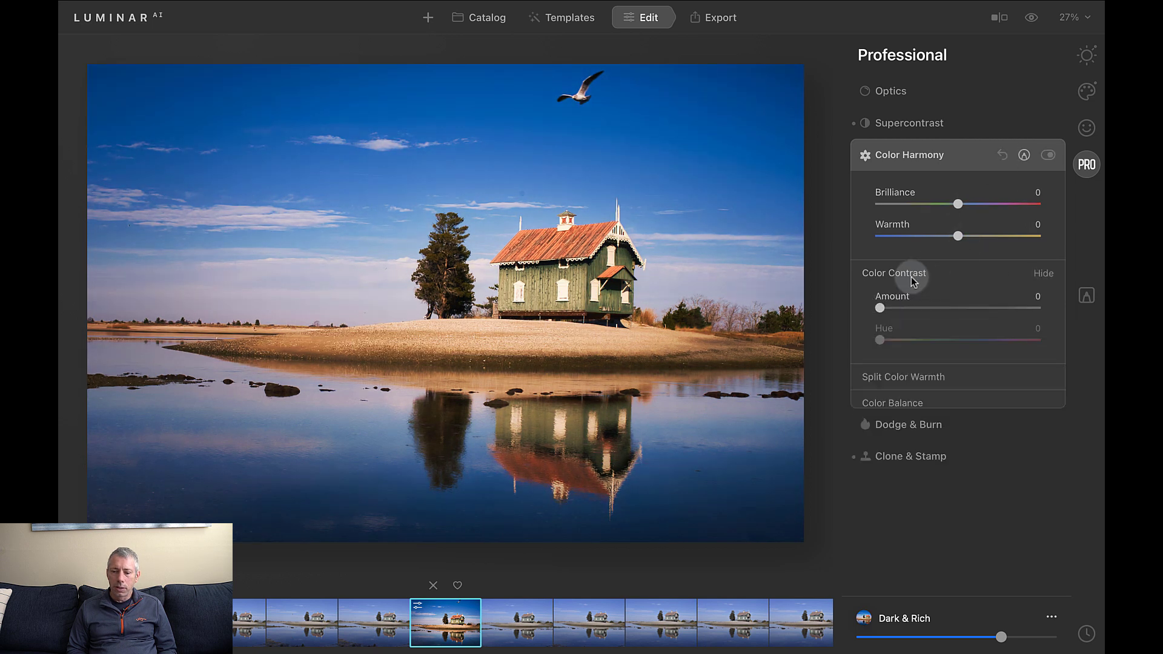
pyautogui.click(949, 308)
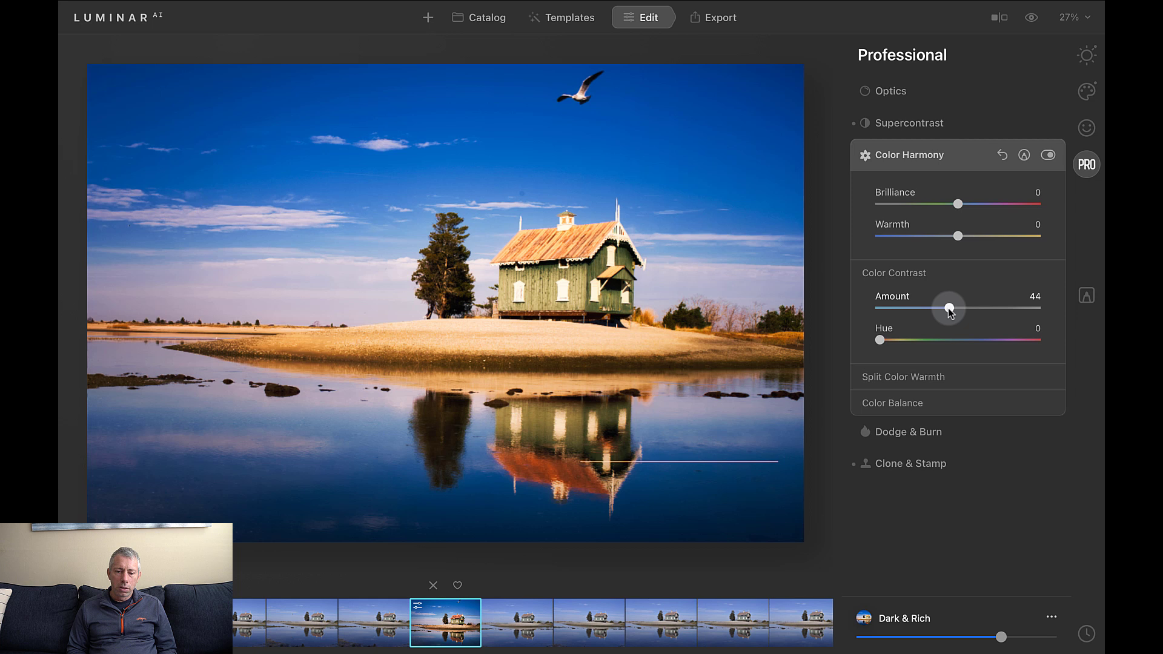
pyautogui.moveTo(949, 308); pyautogui.dragTo(879, 310)
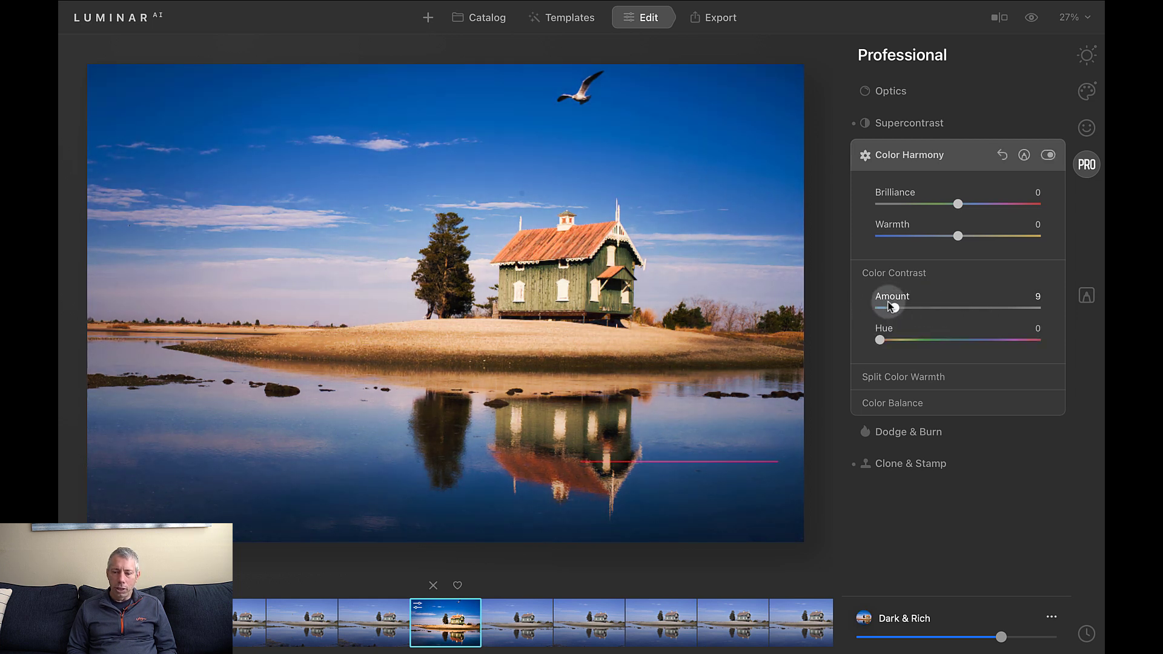
pyautogui.click(891, 271)
pyautogui.click(1002, 157)
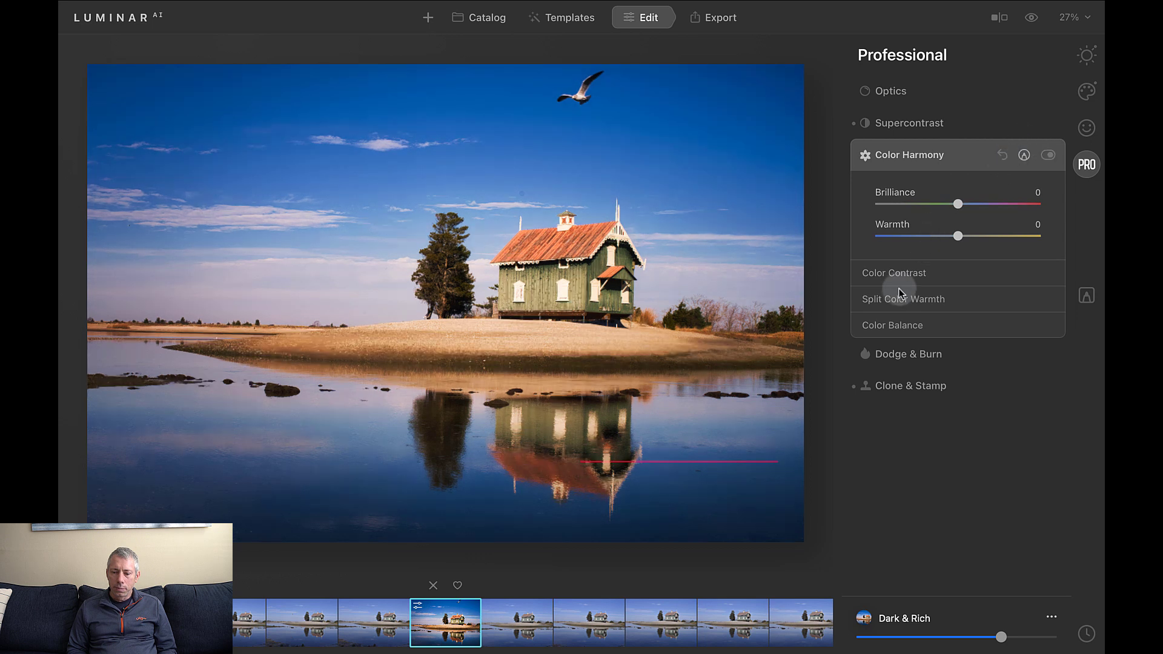
# Step: Examine the Split Color Warmth settings and the tonal ranges available for Color Balance
pyautogui.click(900, 298)
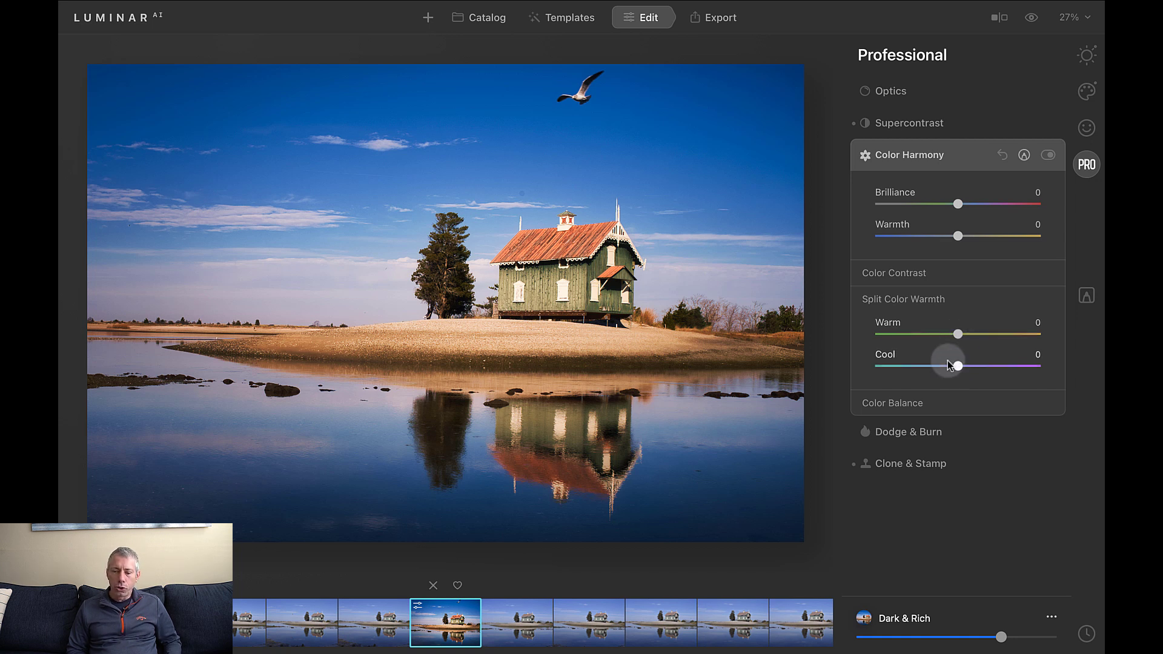
pyautogui.click(916, 405)
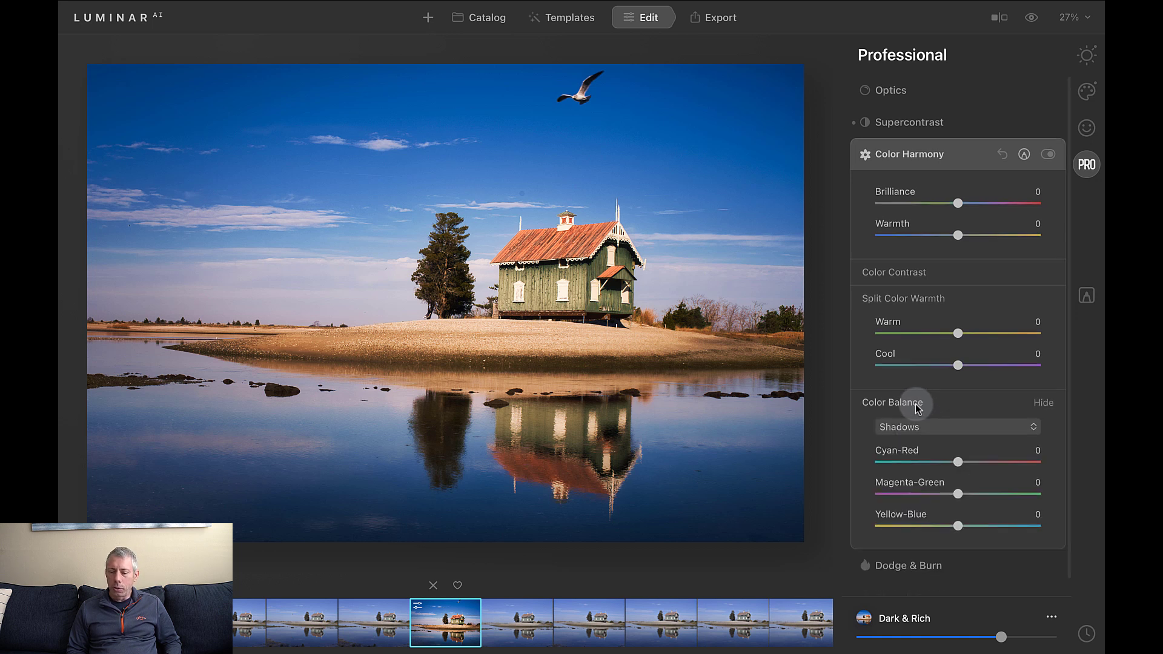
pyautogui.scroll(-1, 915, 405)
pyautogui.click(914, 410)
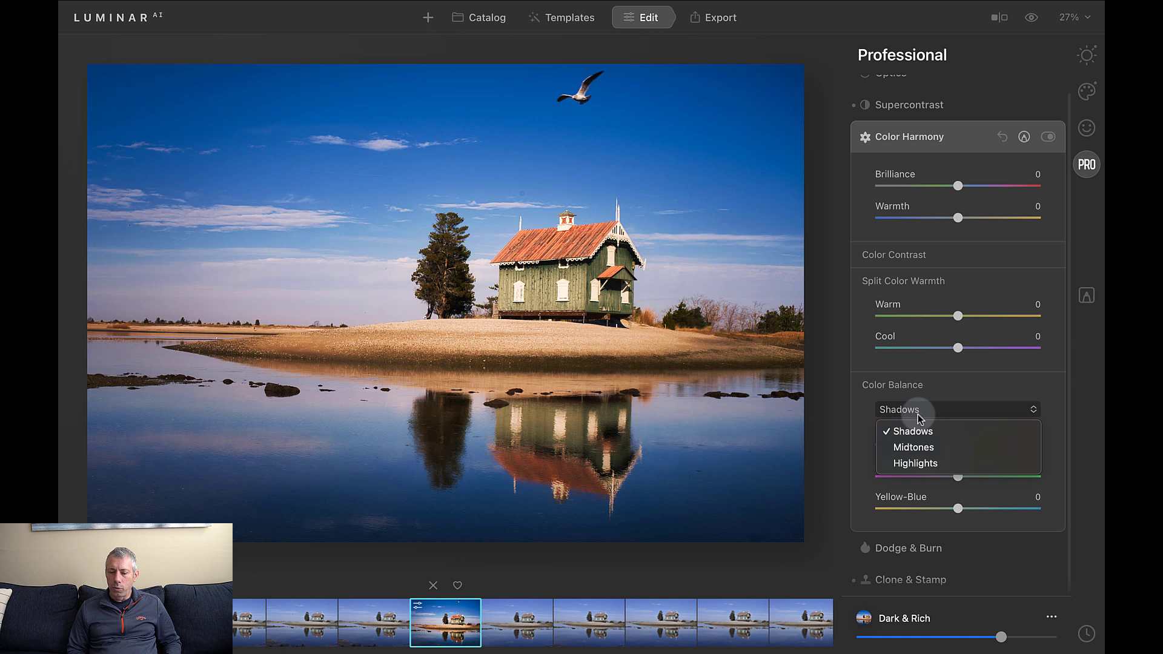
pyautogui.click(919, 415)
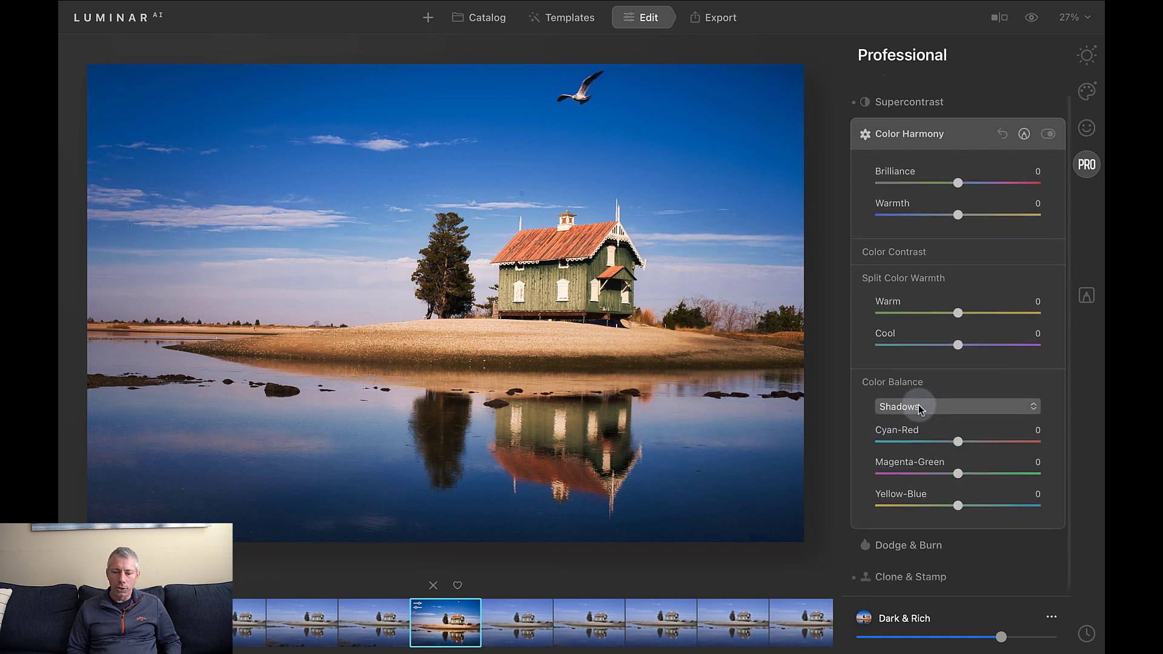
# Step: Try the Dodge & Burn Darken brush at size 40 on the water around the tree's reflection, and undo it
pyautogui.click(895, 549)
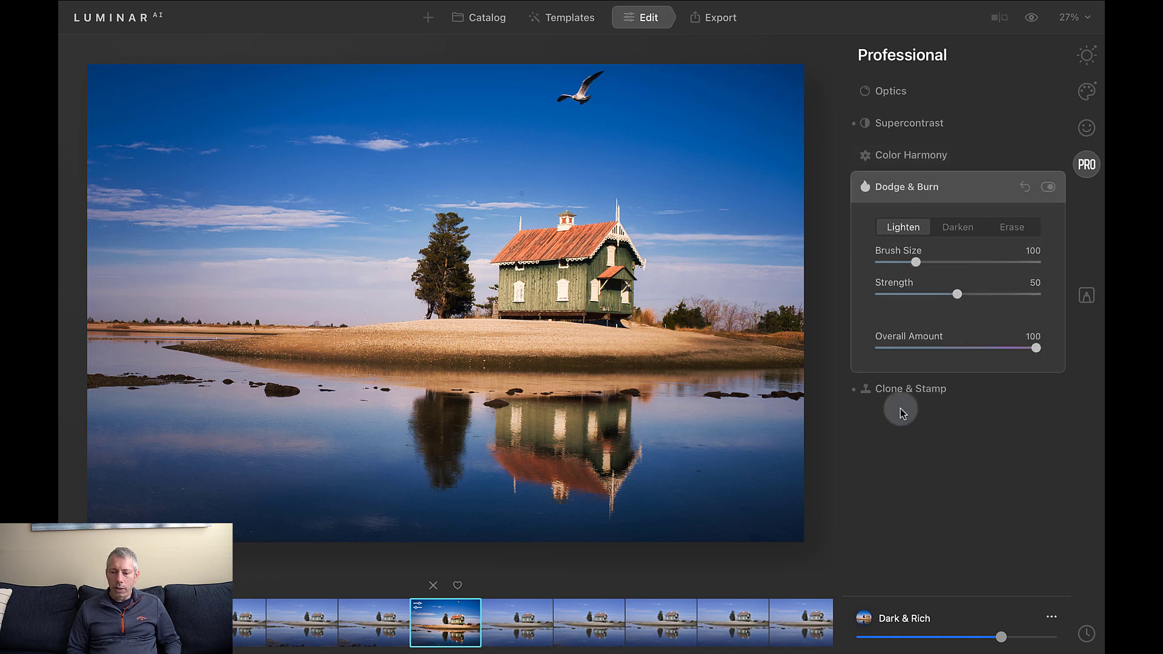
pyautogui.click(946, 237)
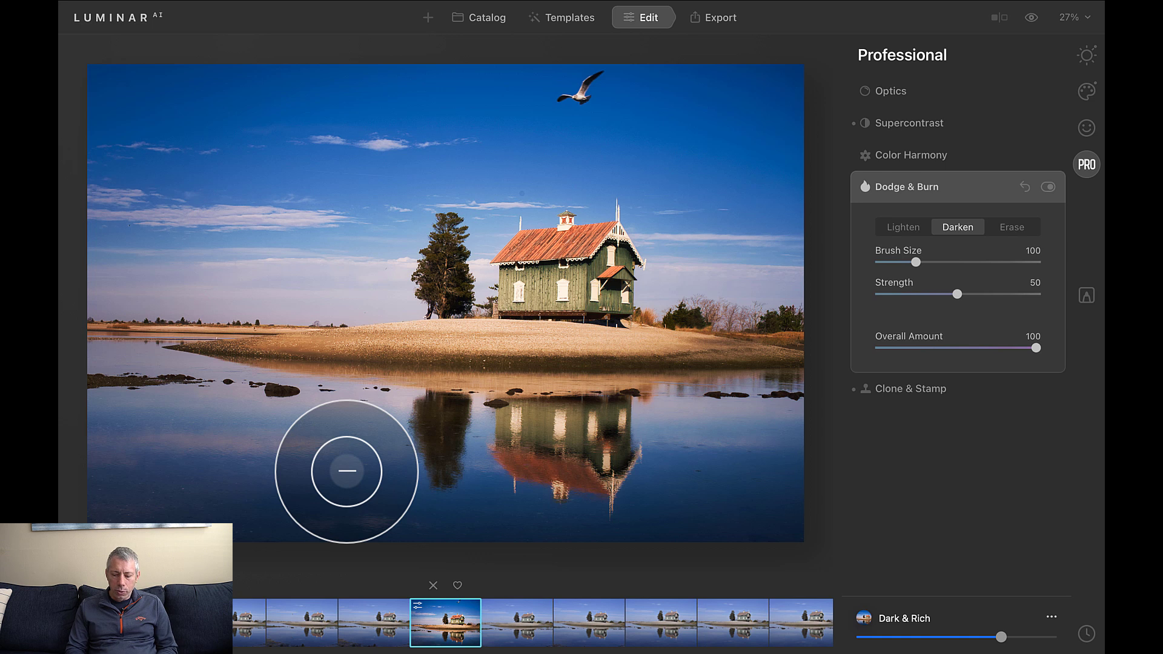
pyautogui.press('[')
pyautogui.press('[')
pyautogui.press('[')
pyautogui.press('[')
pyautogui.press('[')
pyautogui.press('[')
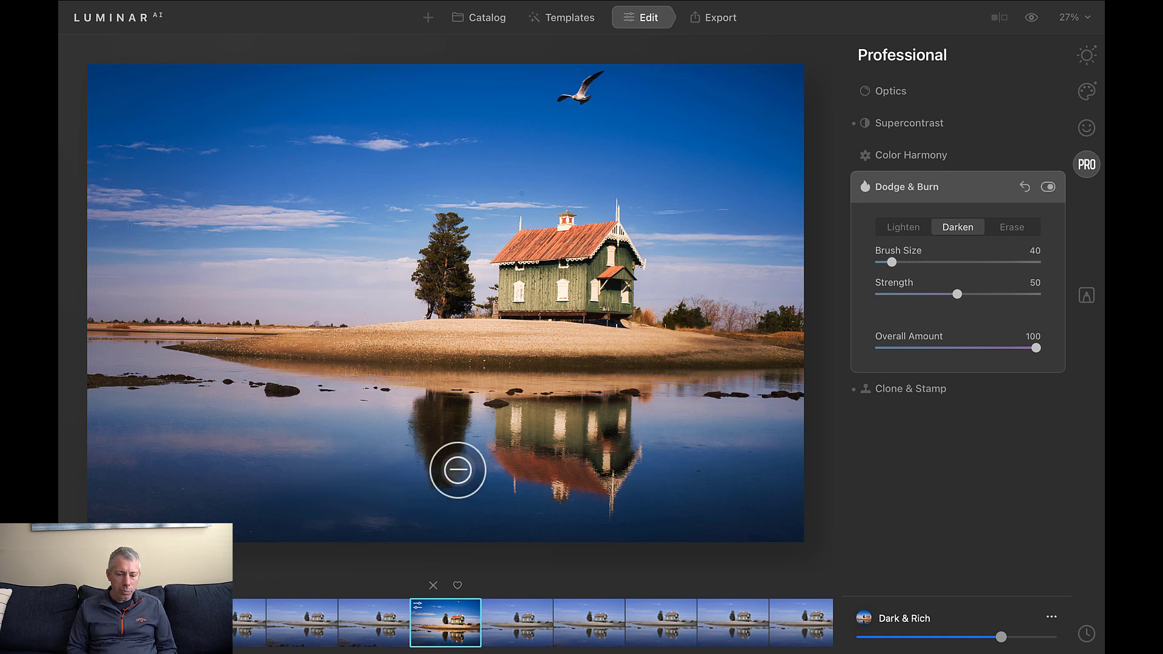
pyautogui.press('super+z')
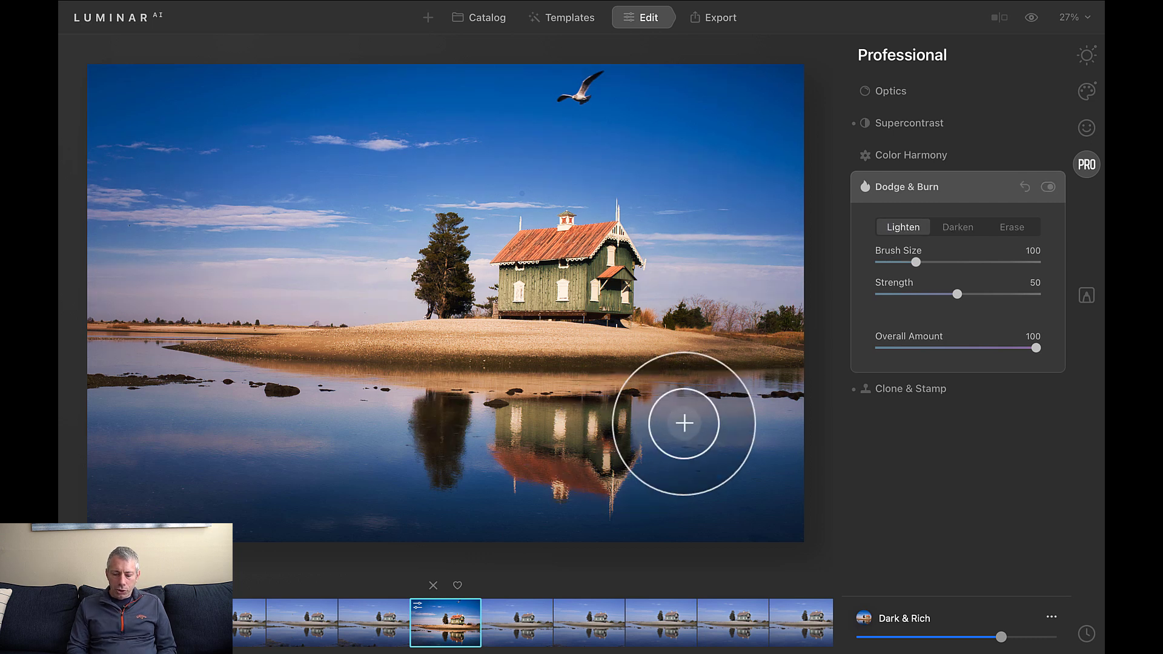
# Step: Try lightening the cloud reflections in the water with a size 64 brush, and lower its Strength to 19 or less
pyautogui.press('[')
pyautogui.press('[')
pyautogui.press('[')
pyautogui.press('[')
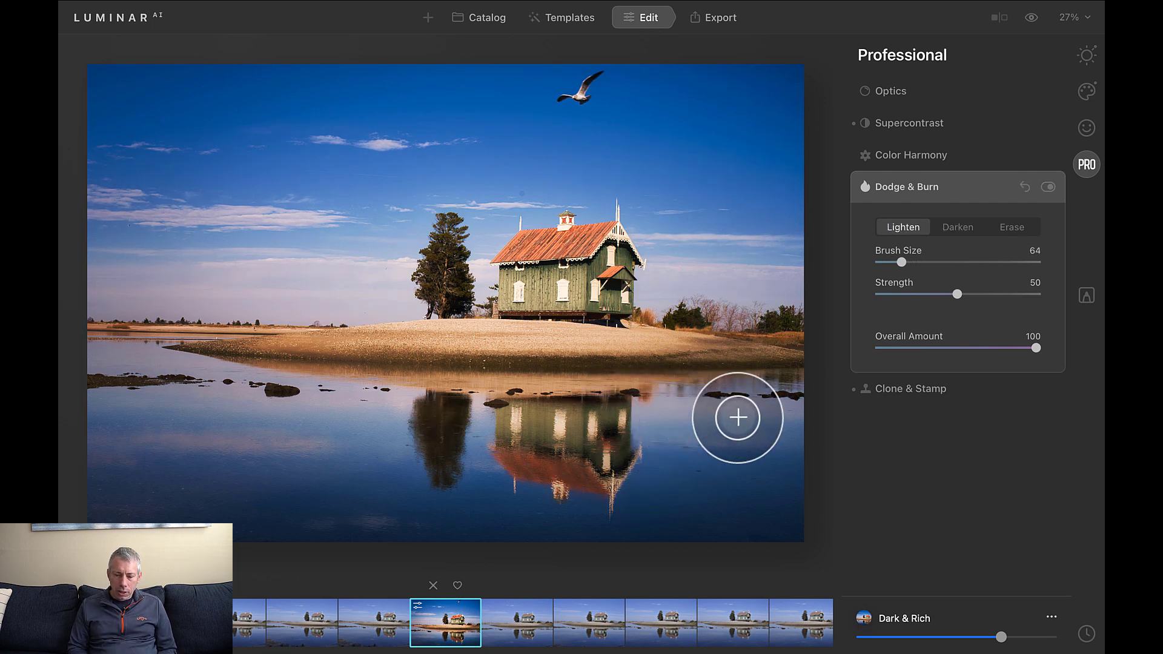
pyautogui.click(659, 424)
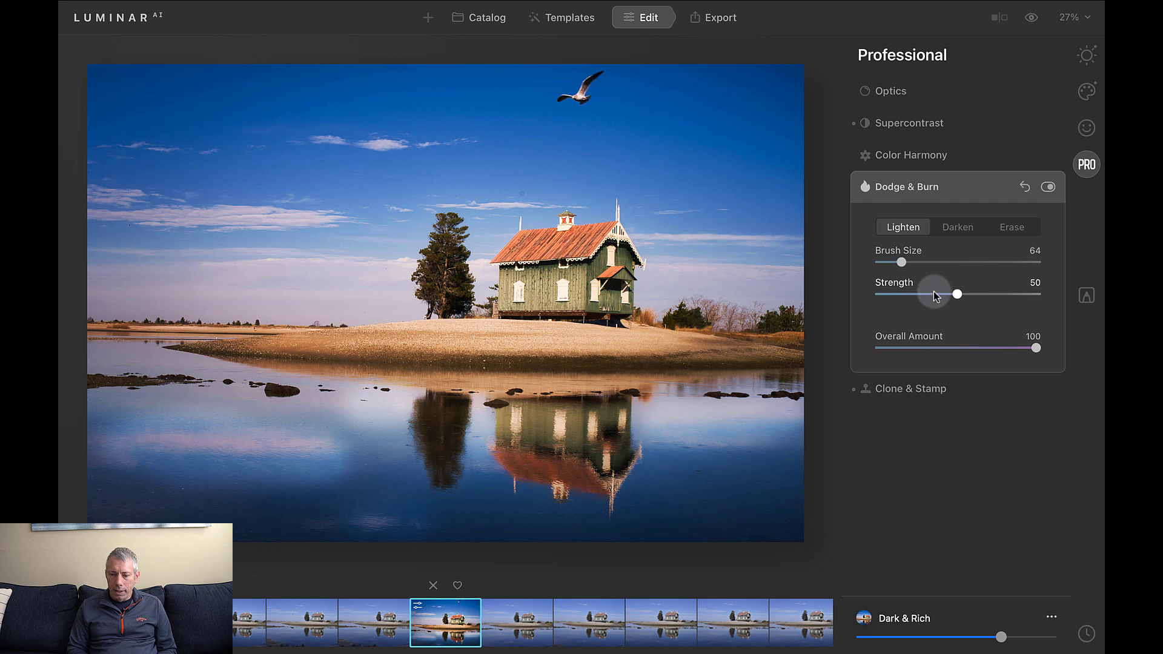
pyautogui.moveTo(957, 294); pyautogui.dragTo(904, 294)
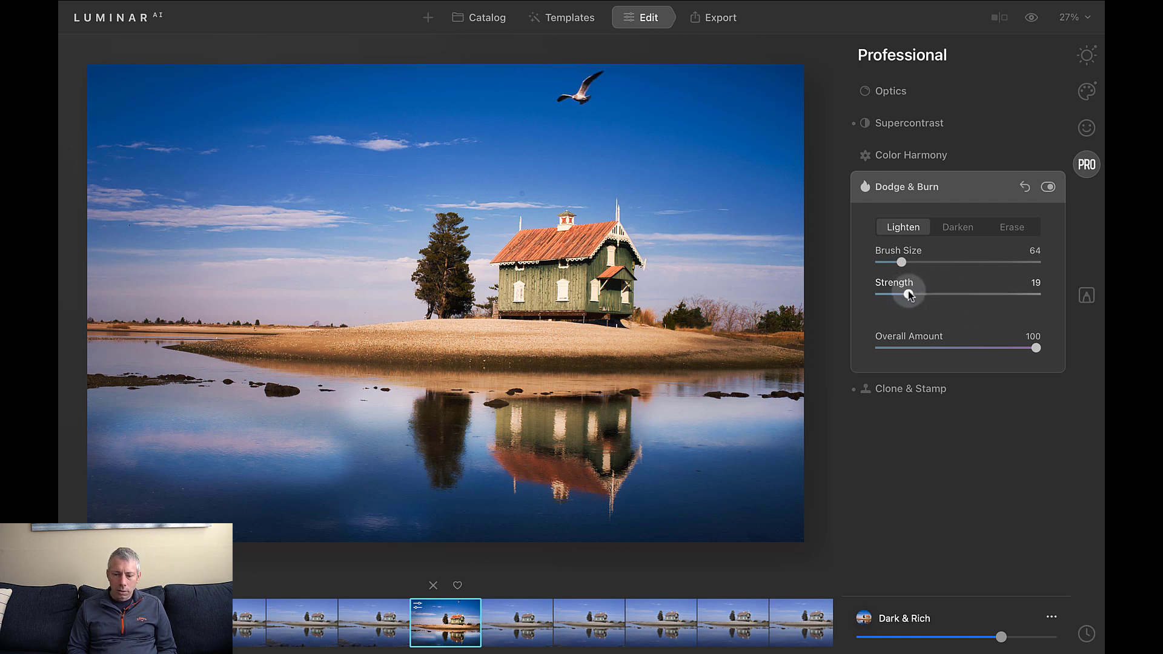
pyautogui.moveTo(907, 292); pyautogui.dragTo(886, 296)
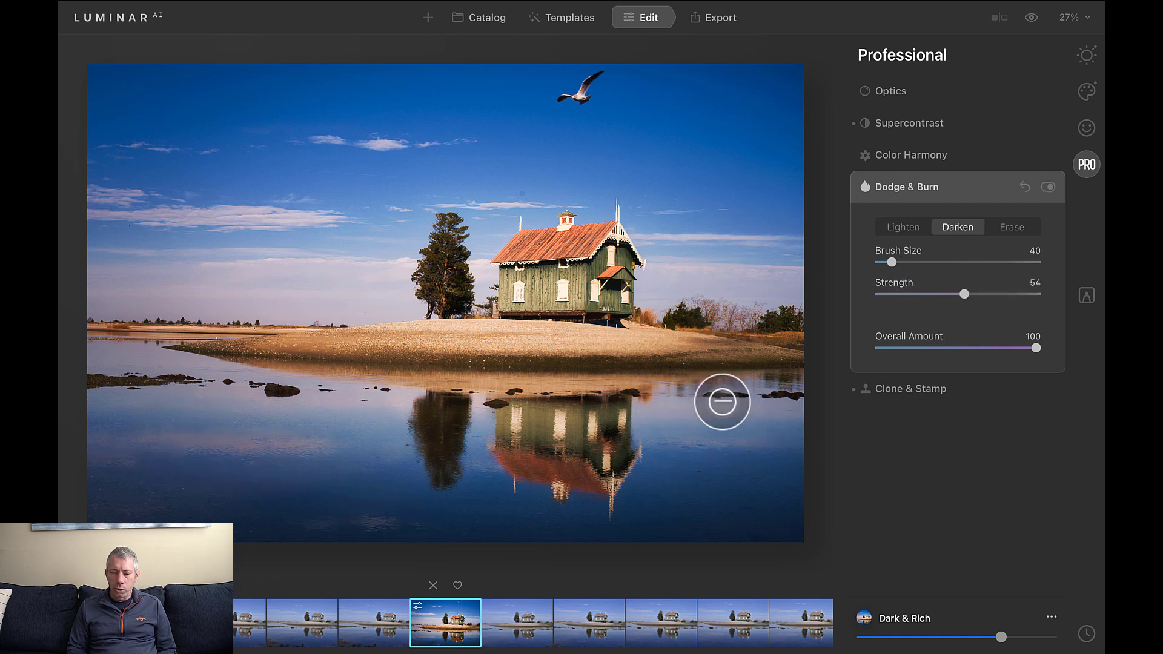
# Step: Darken the rocks in the water and the island's shoreline with a size 40 brush at Strength 54, and reduce Strength to 9
pyautogui.moveTo(713, 397); pyautogui.dragTo(802, 397)
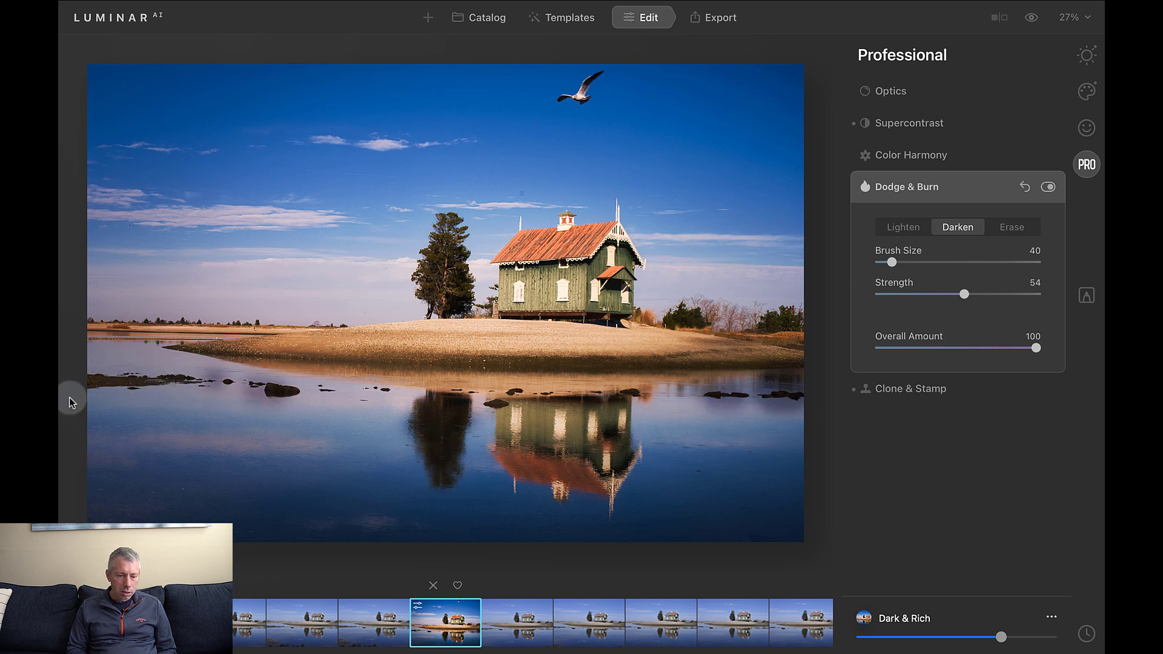
pyautogui.moveTo(195, 351)
pyautogui.mouseDown()
pyautogui.moveTo(633, 355)
pyautogui.moveTo(537, 366)
pyautogui.moveTo(804, 355)
pyautogui.mouseUp()
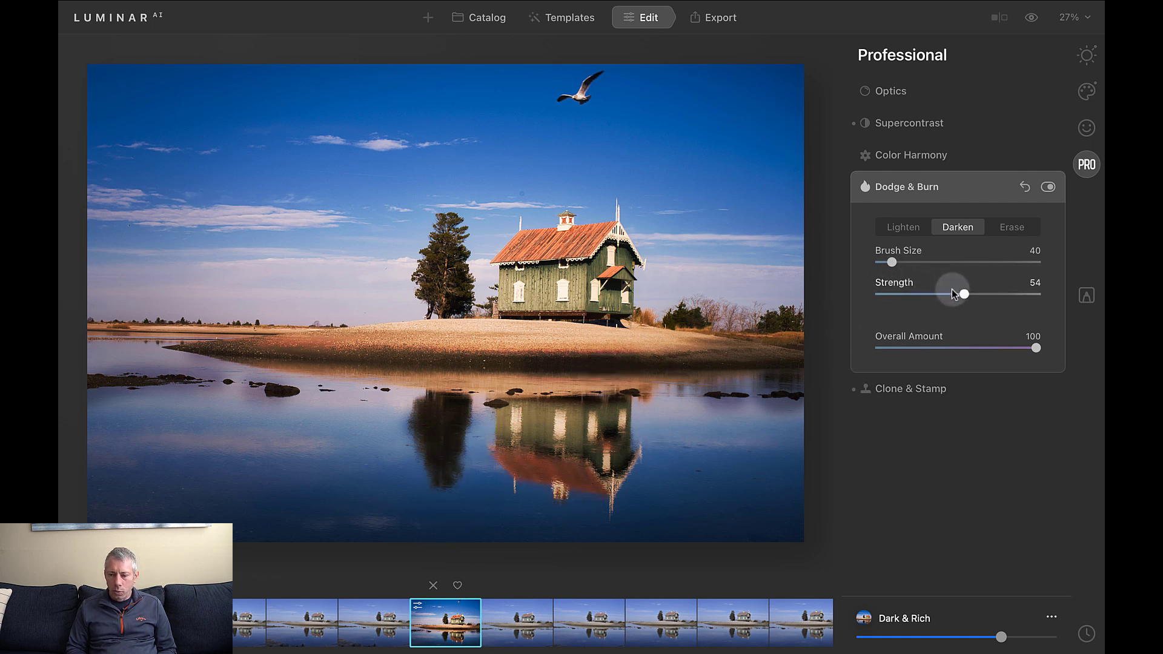
pyautogui.moveTo(964, 293); pyautogui.dragTo(885, 289)
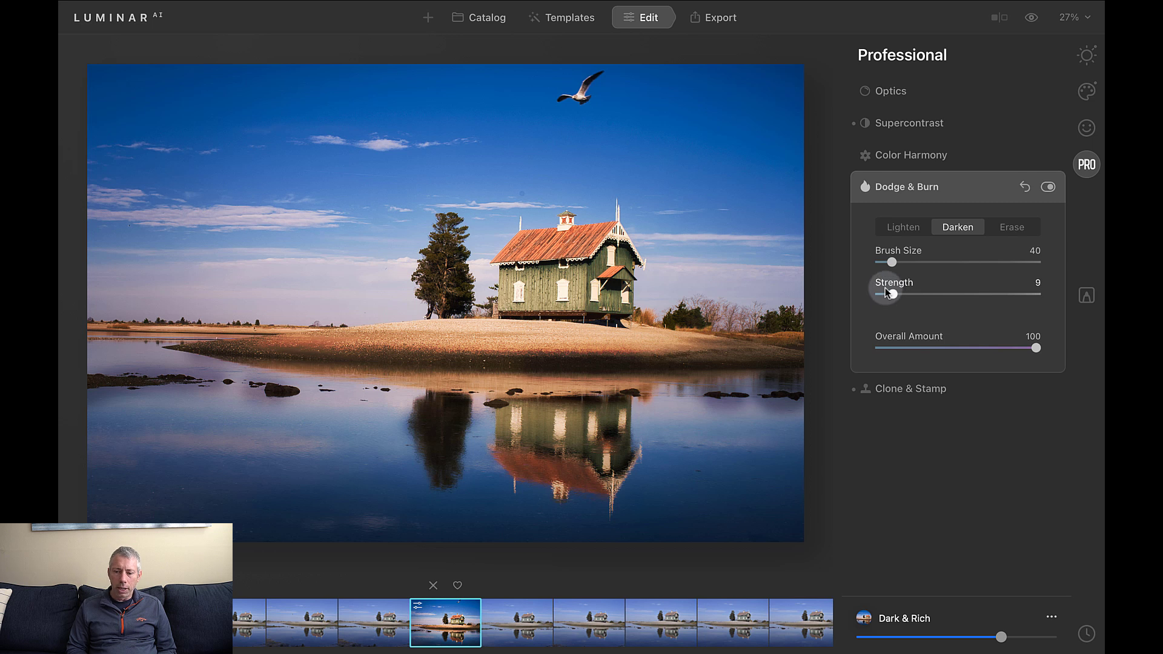
# Step: Test Dodge & Burn Overall Amounts of 8, 17 and 100, settle on 12, and compare the photo with the effect off
pyautogui.moveTo(1036, 349); pyautogui.dragTo(897, 348)
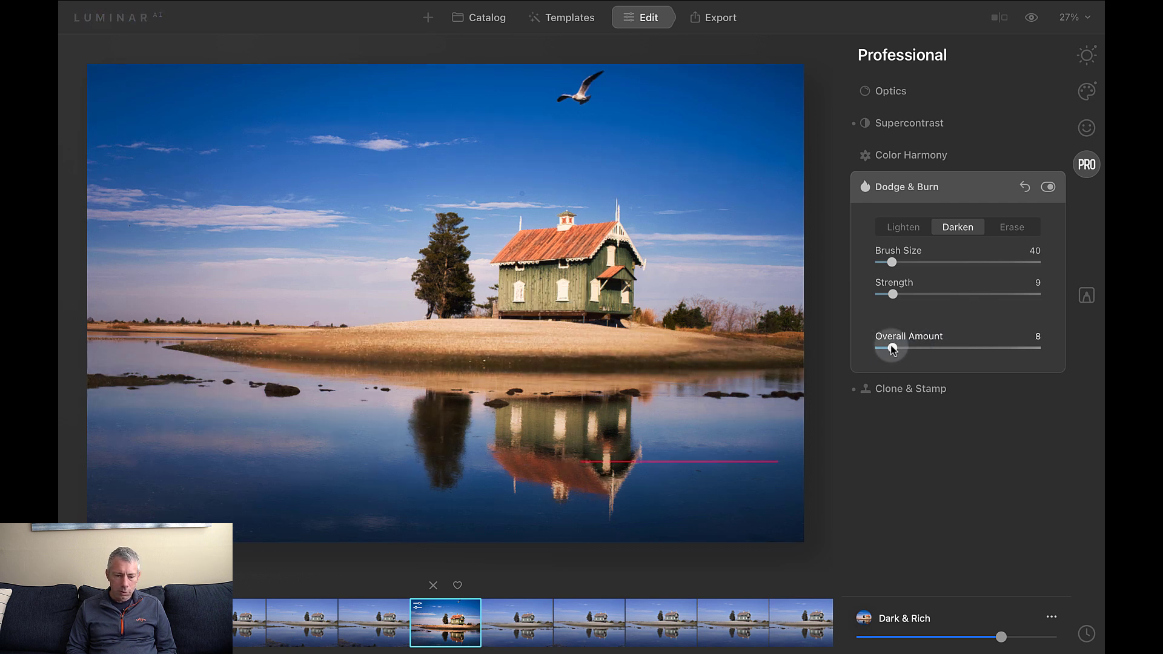
pyautogui.moveTo(893, 349); pyautogui.dragTo(910, 345)
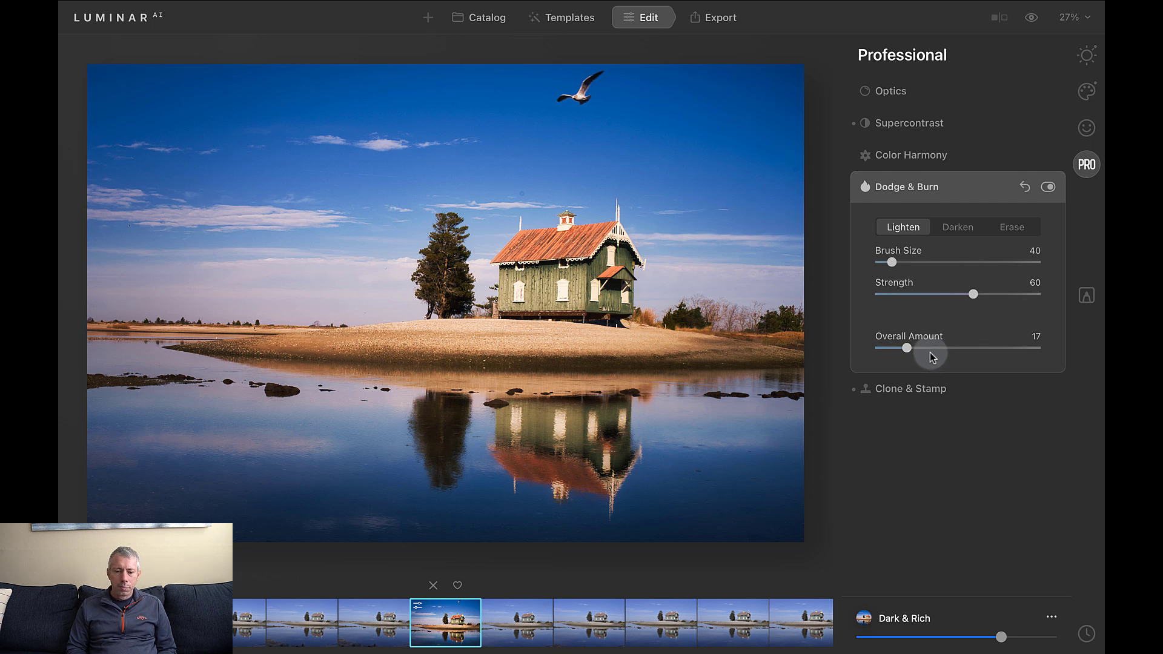
pyautogui.moveTo(907, 348); pyautogui.dragTo(1080, 359)
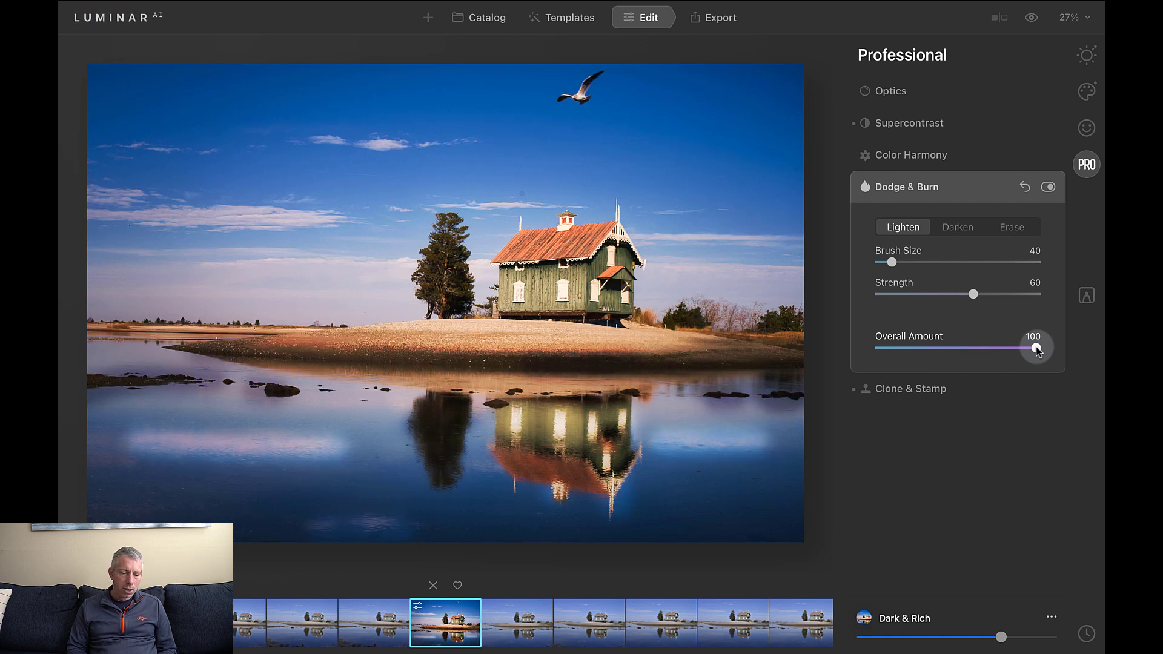
pyautogui.moveTo(1037, 350); pyautogui.dragTo(886, 349)
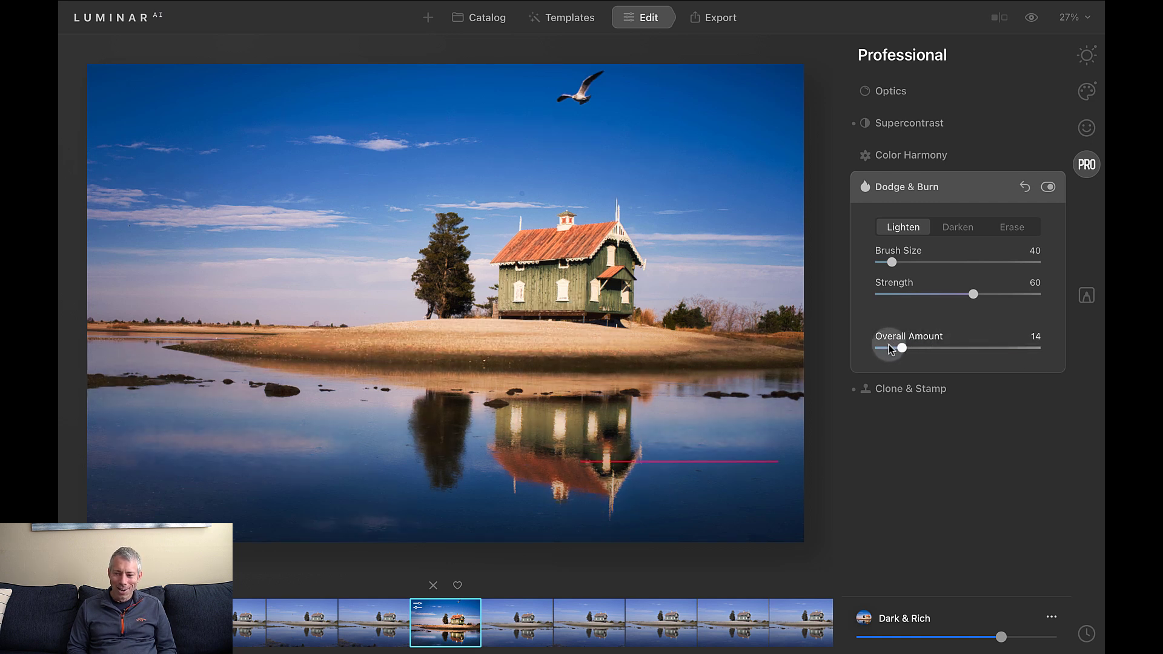
pyautogui.click(1049, 188)
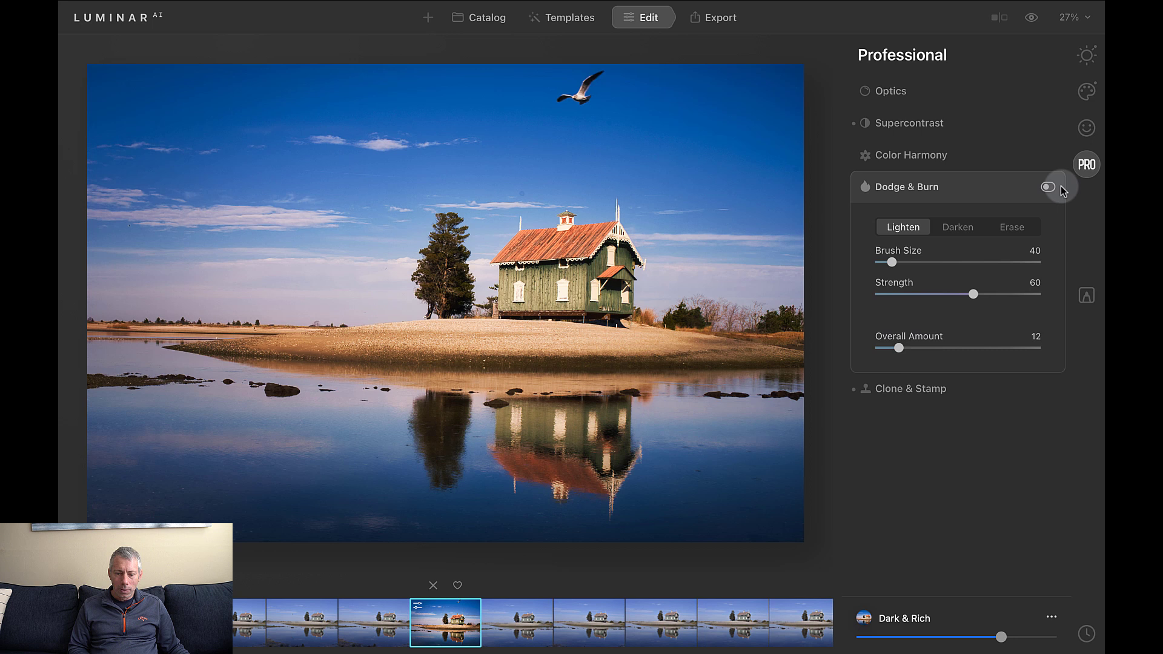
# Step: View the Clone & Stamp tool and look through the edit History from the Dodge & Burn changes back to Matte and Toning
pyautogui.click(994, 389)
pyautogui.click(933, 402)
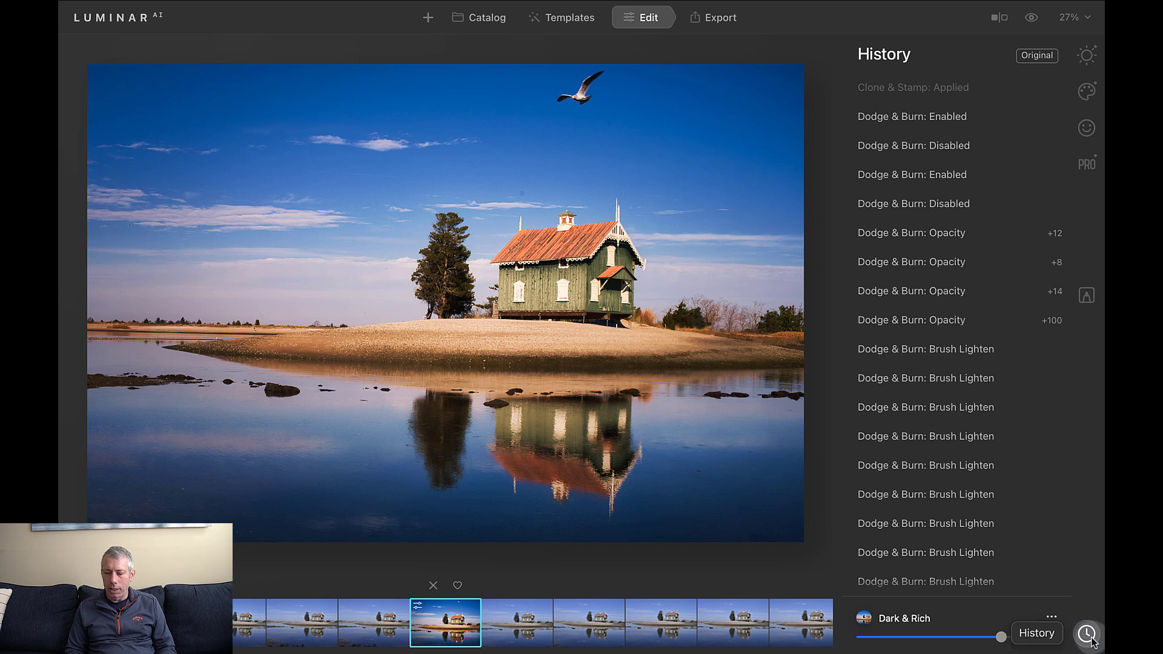
pyautogui.scroll(-10, 951, 464)
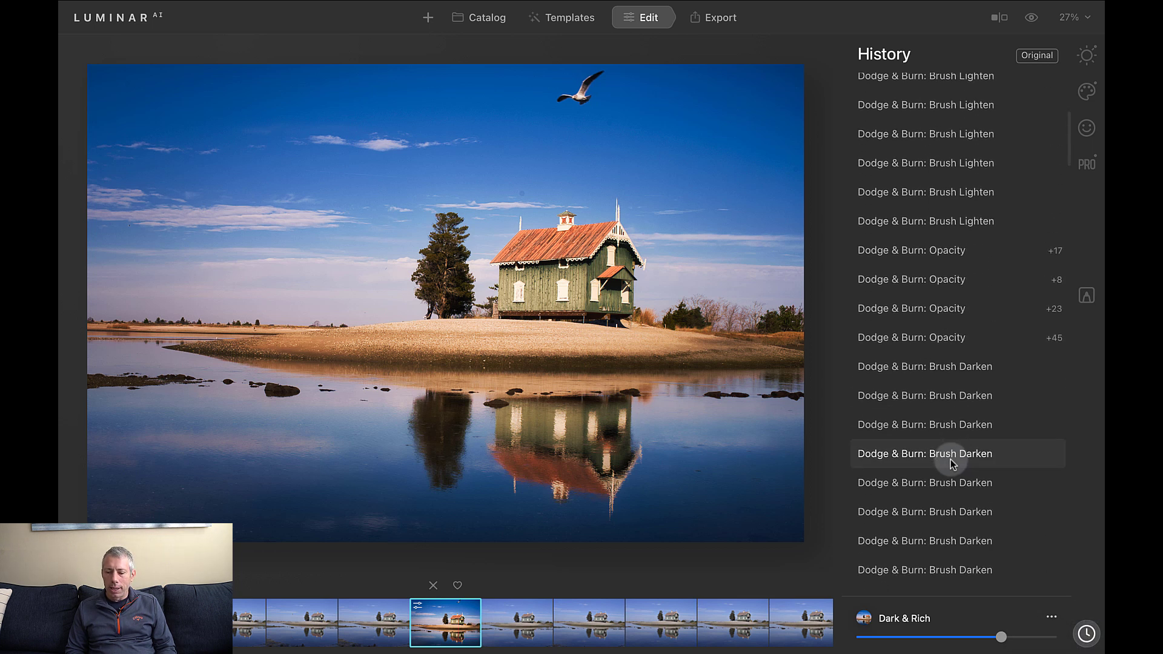
pyautogui.scroll(-15, 950, 464)
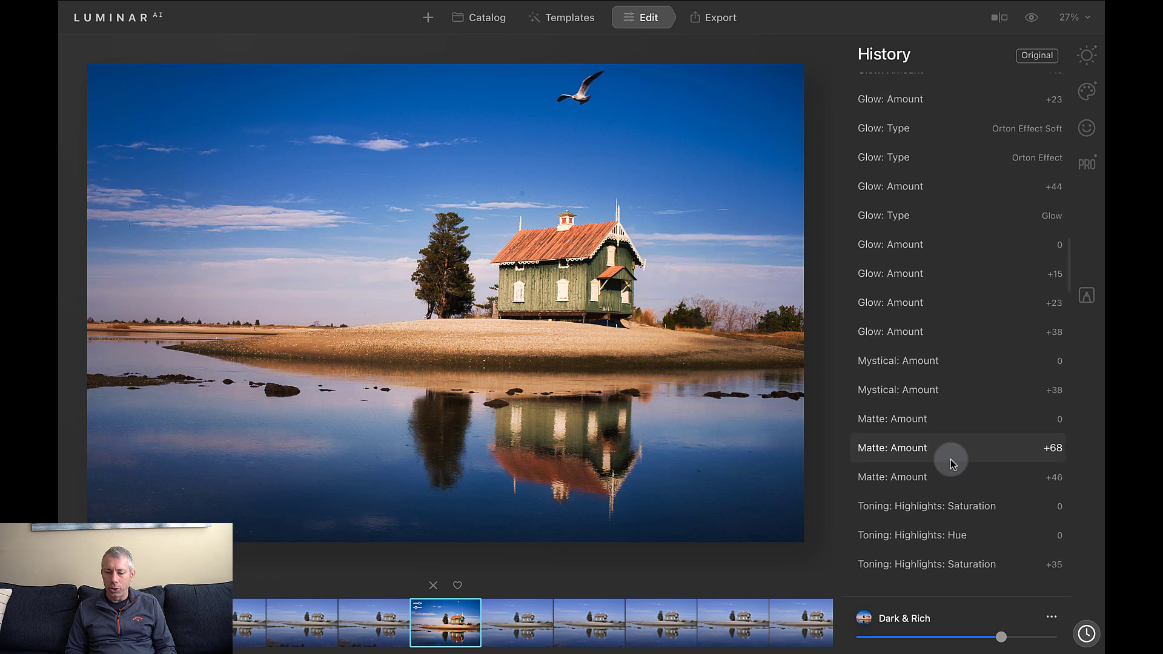
pyautogui.scroll(20, 951, 460)
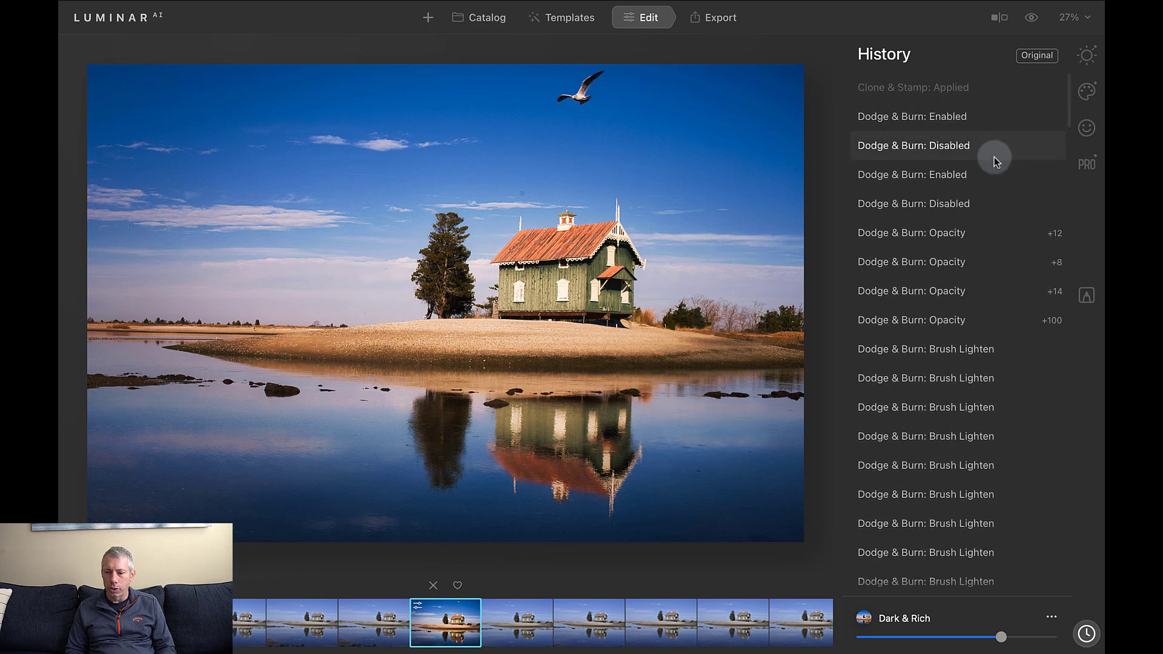
# Step: Remove the small dark spot in the sky above the house using Erase with a Brush Radius of 20
pyautogui.click(1088, 58)
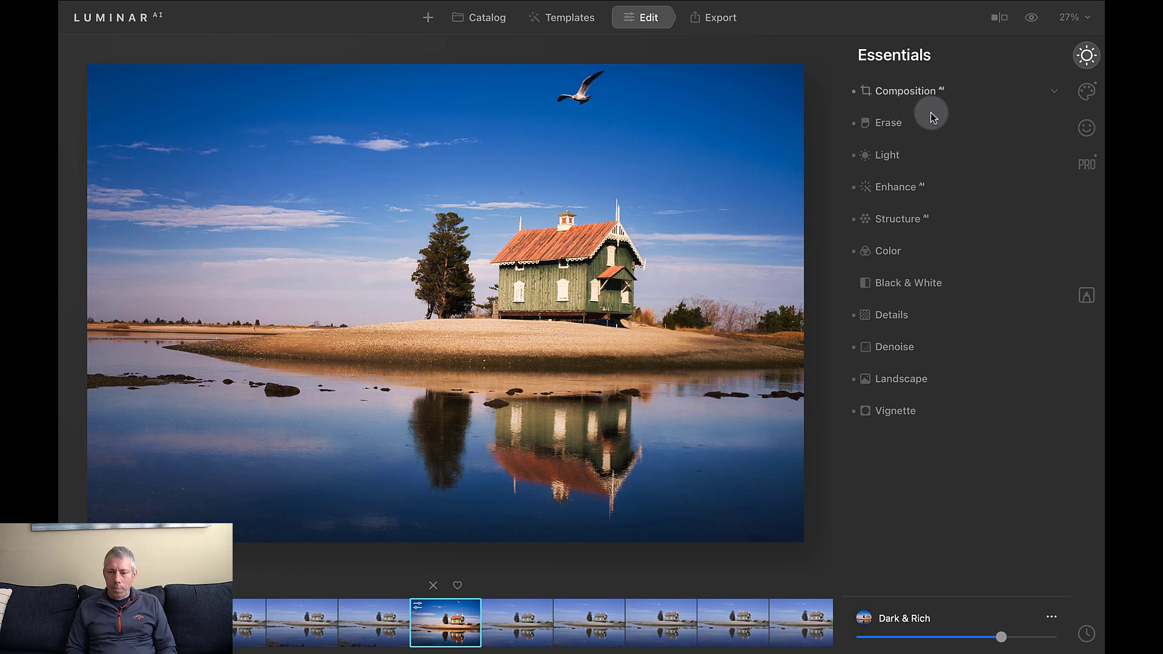
pyautogui.click(889, 124)
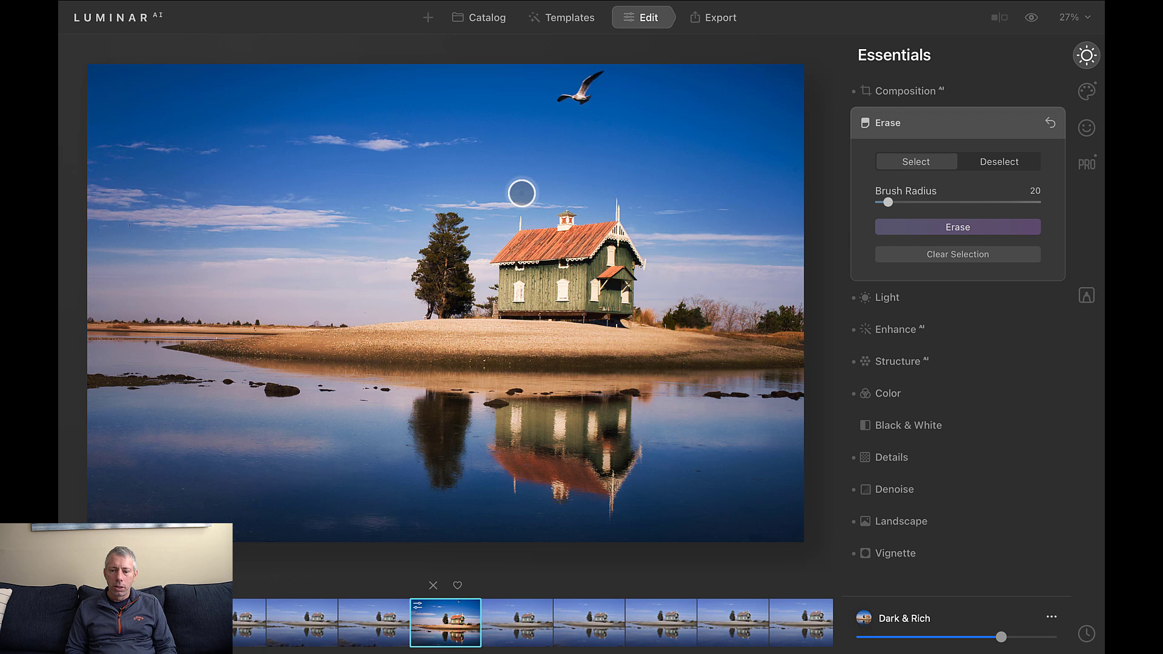
pyautogui.click(909, 226)
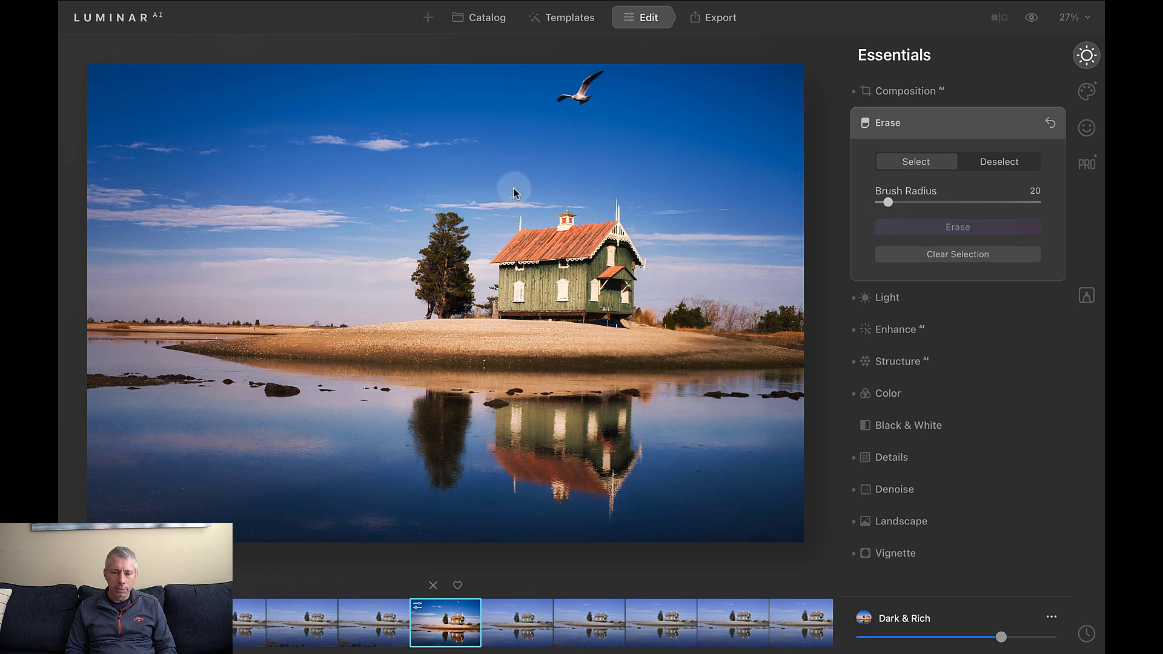